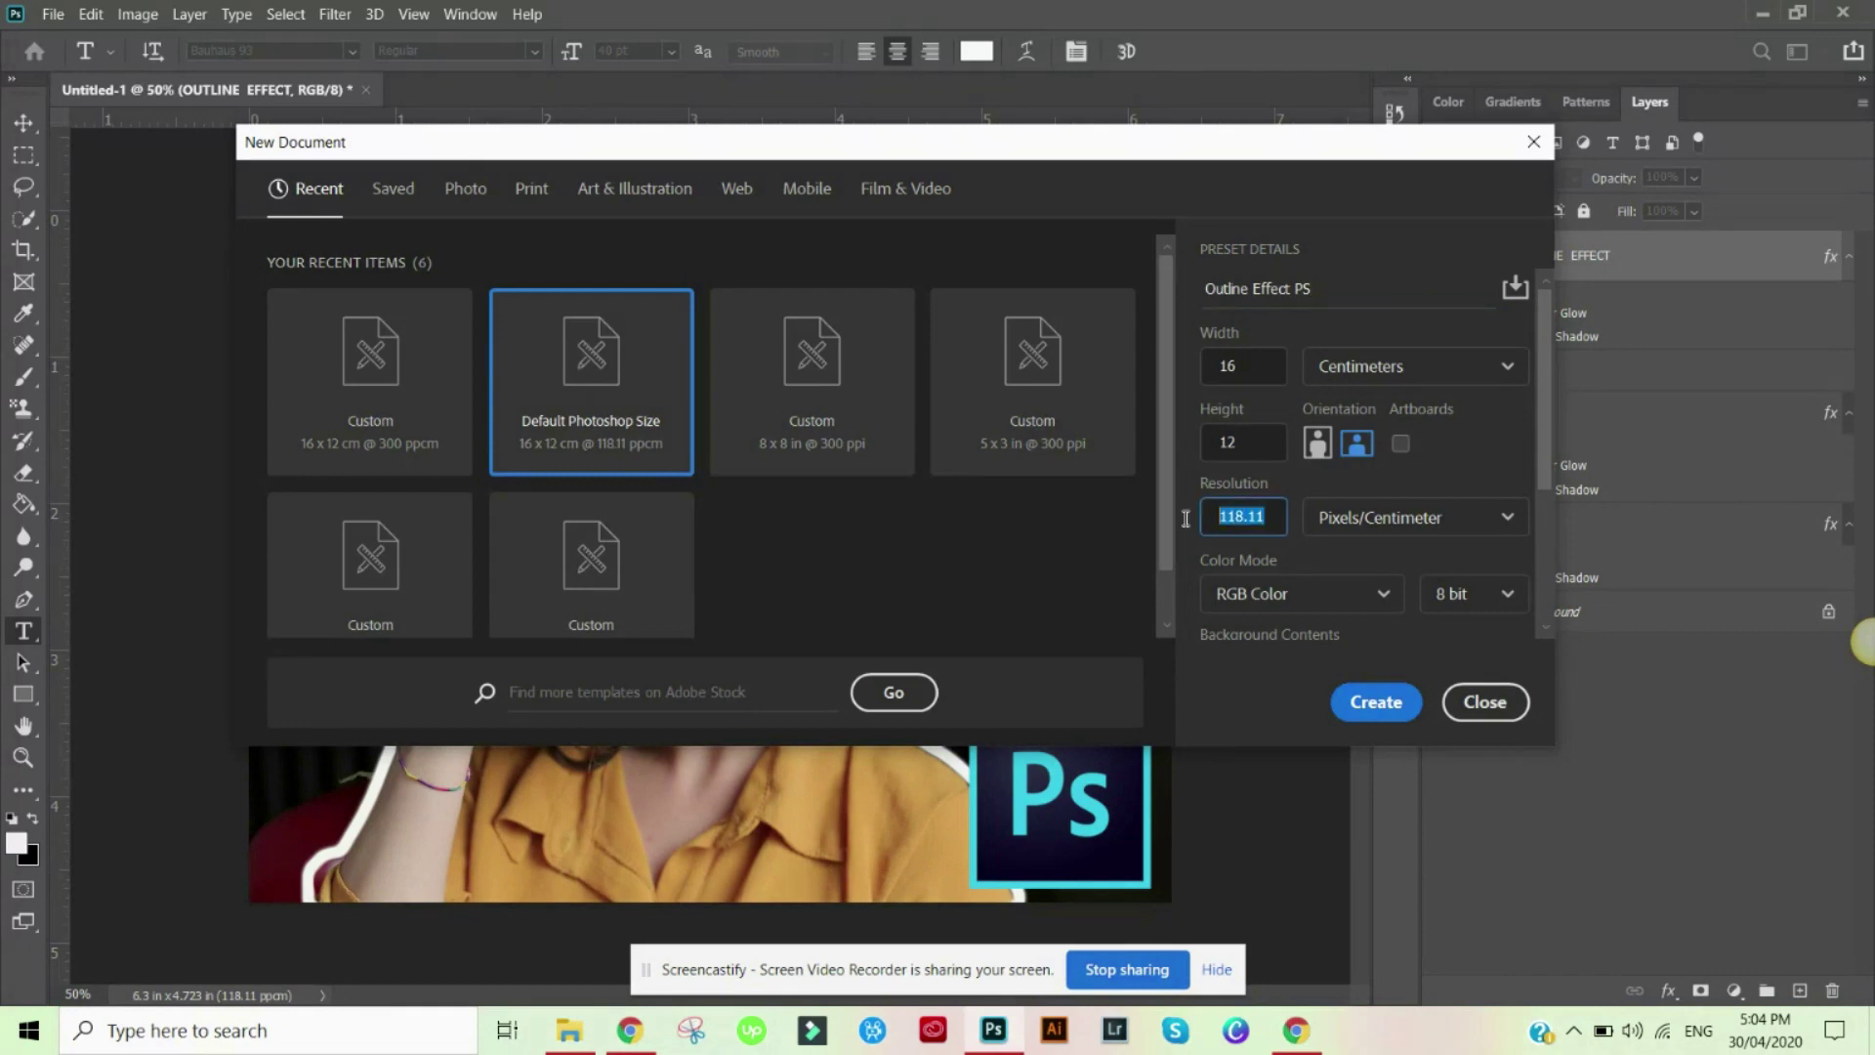
Set the new document's resolution to 300 pixels per centimeter and create it
text(300)
click(1374, 702)
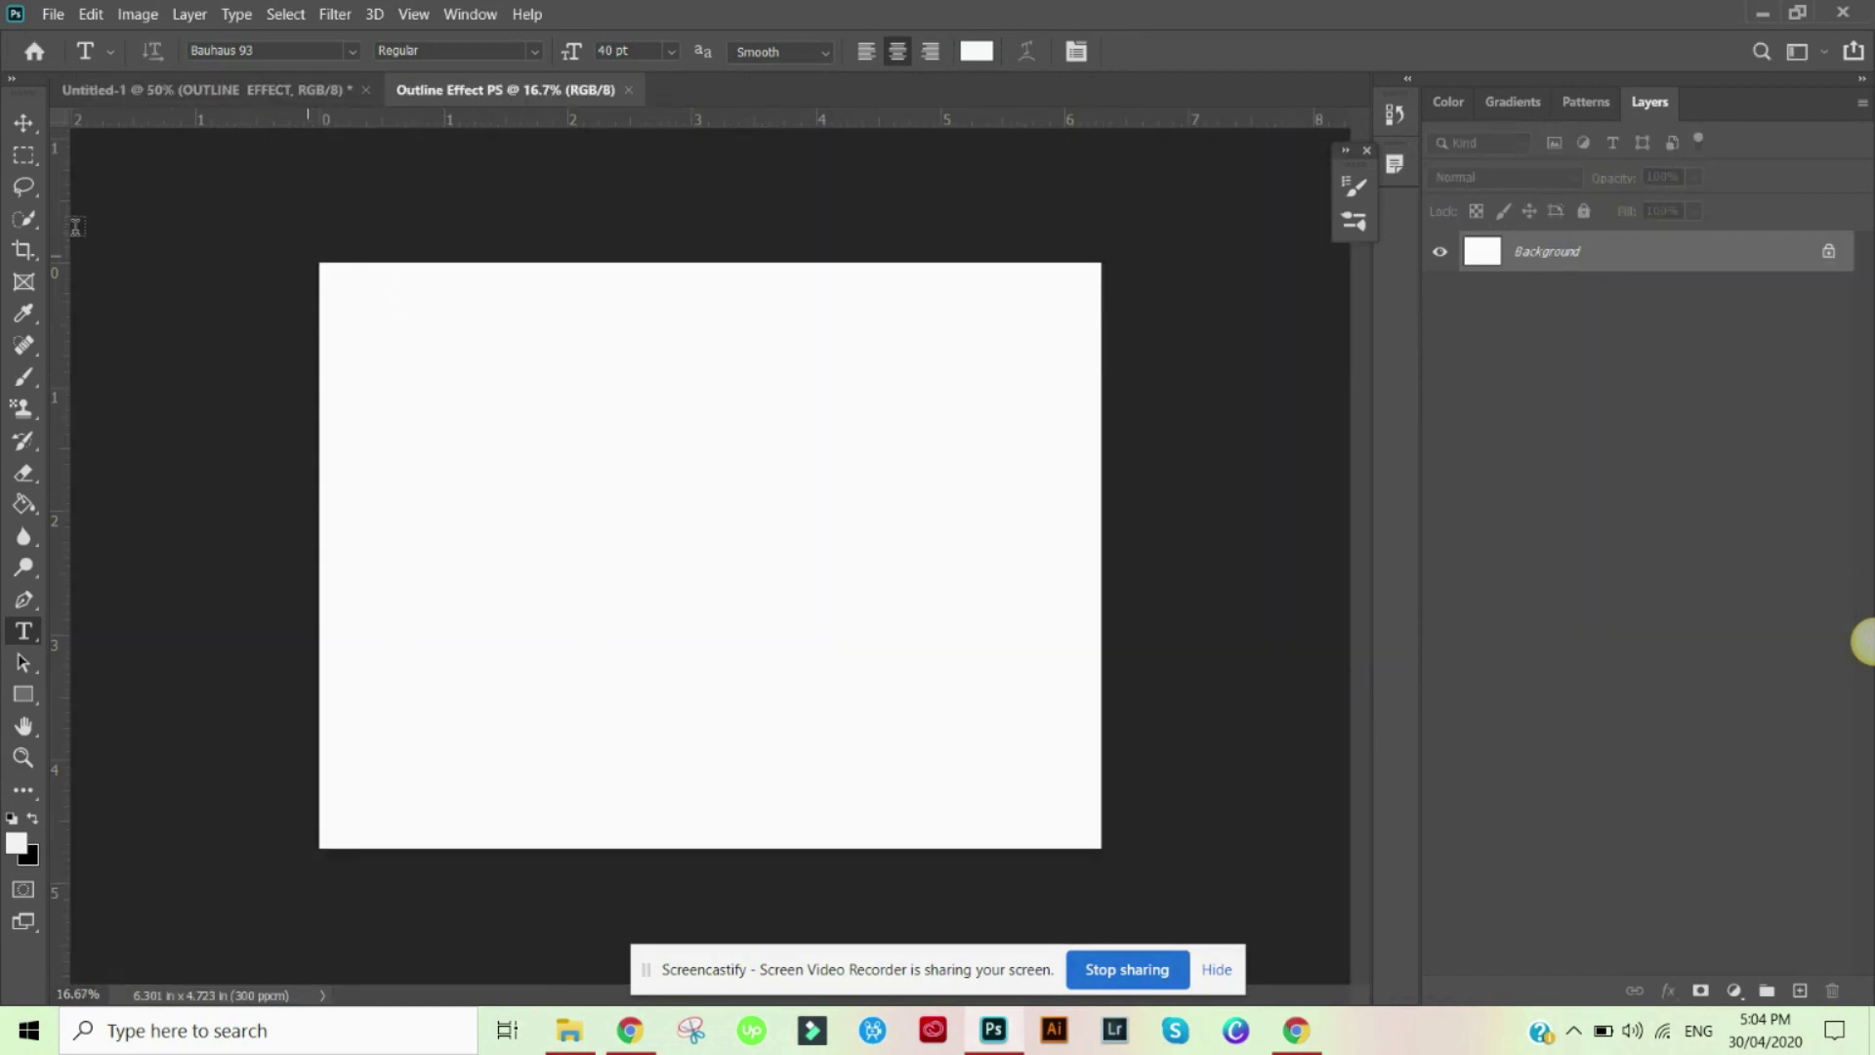
Open the photo woman-in-yellow-shirt-holding-gray-and-black-camera-3978582.jpg from the Downloads folder
click(53, 16)
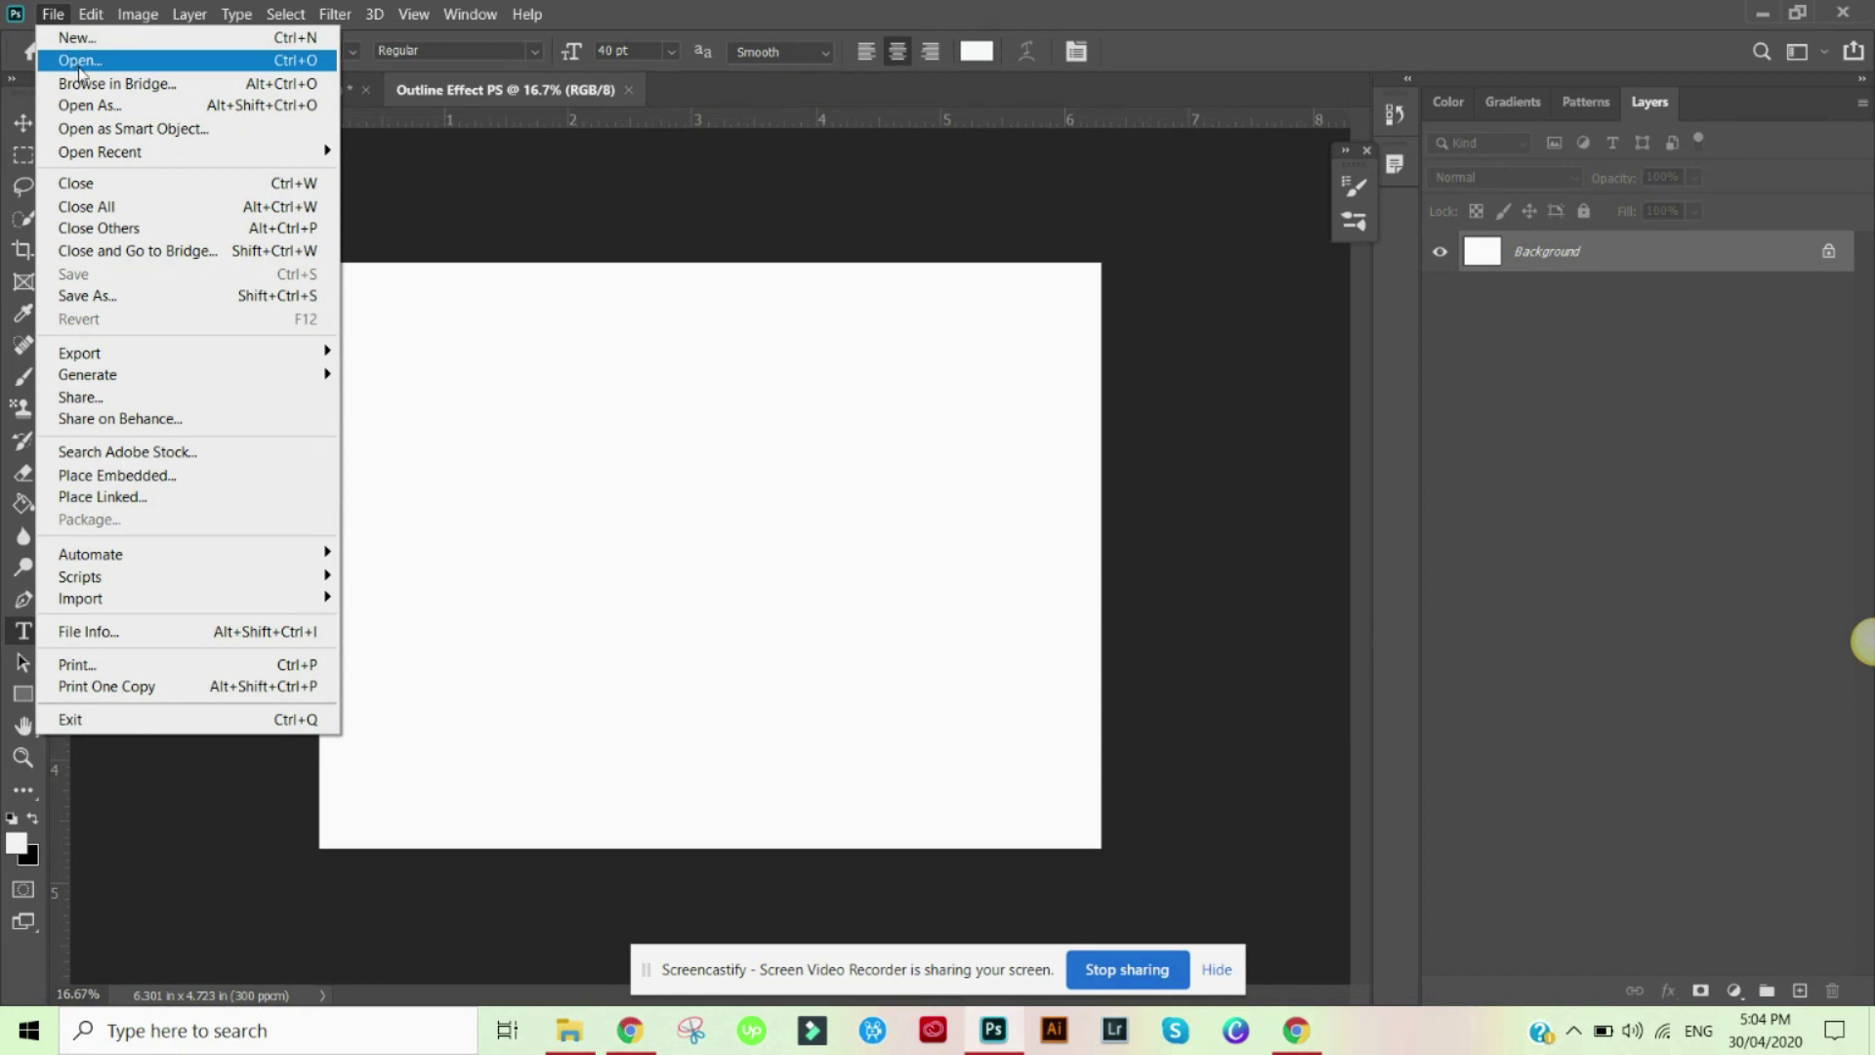
click(78, 62)
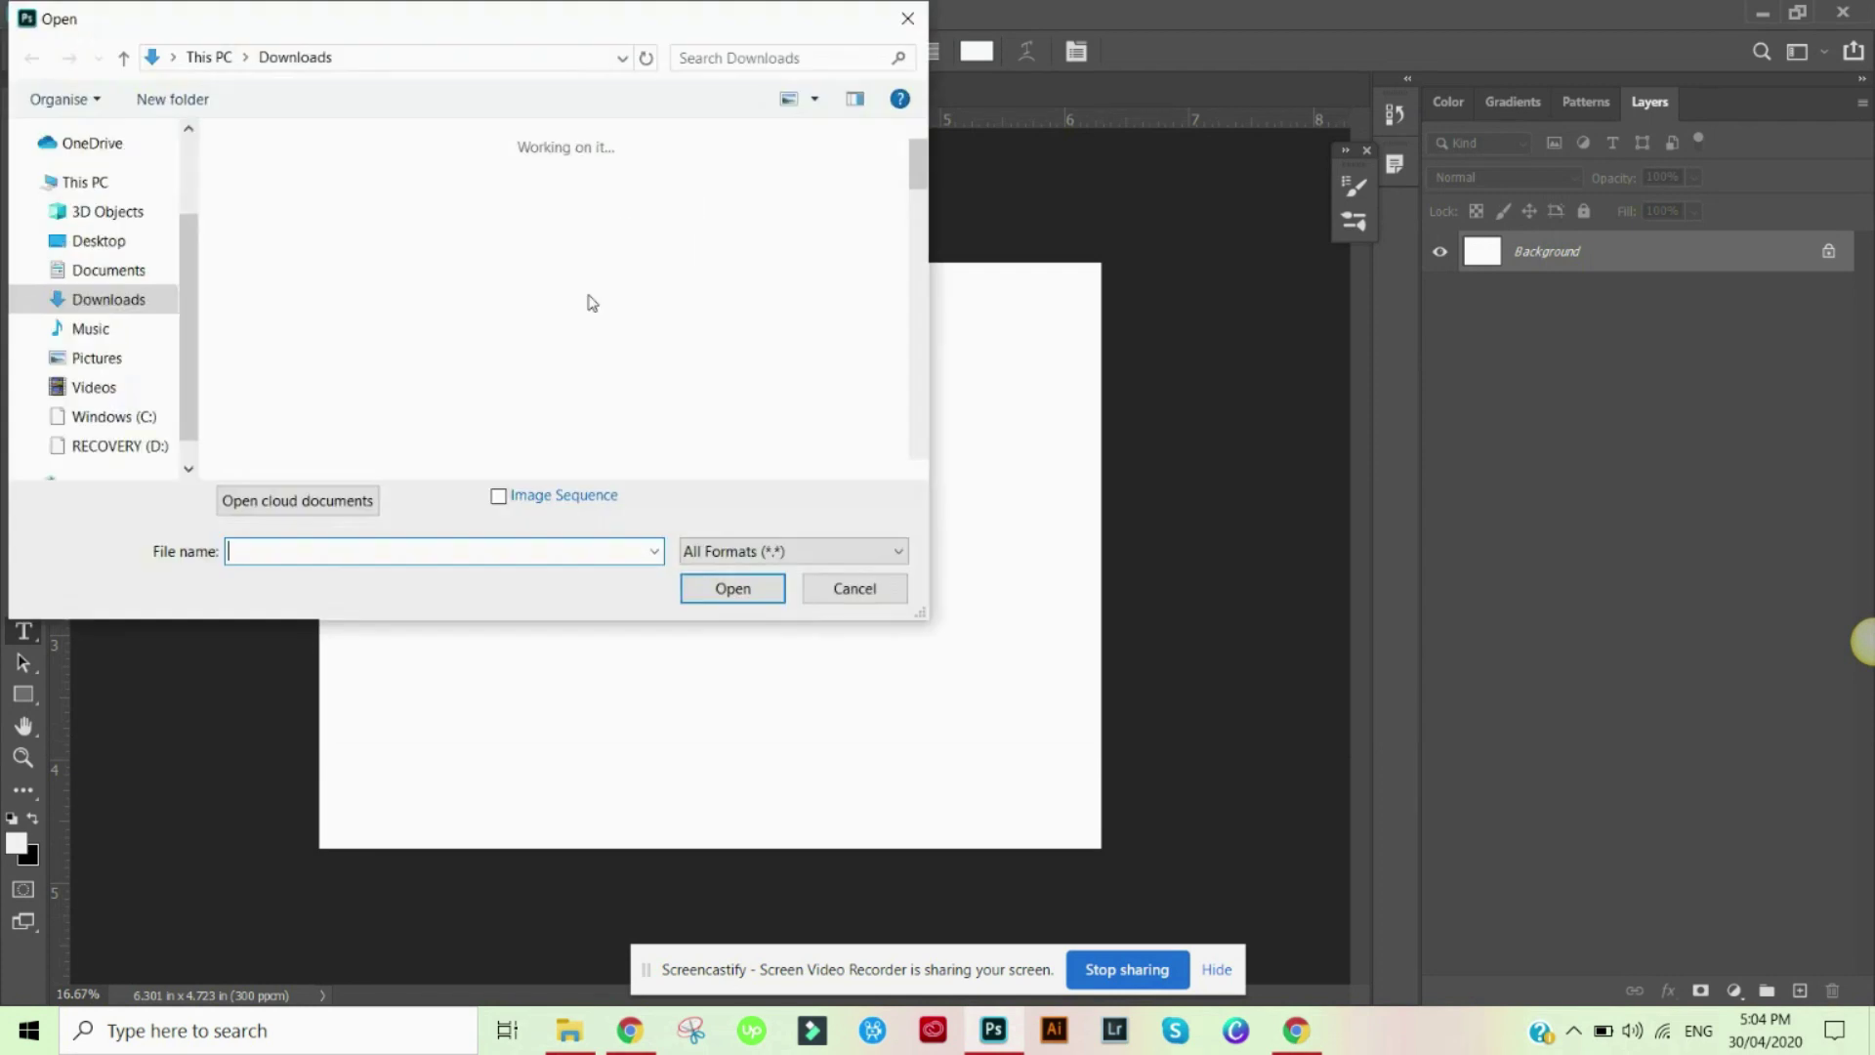
click(820, 278)
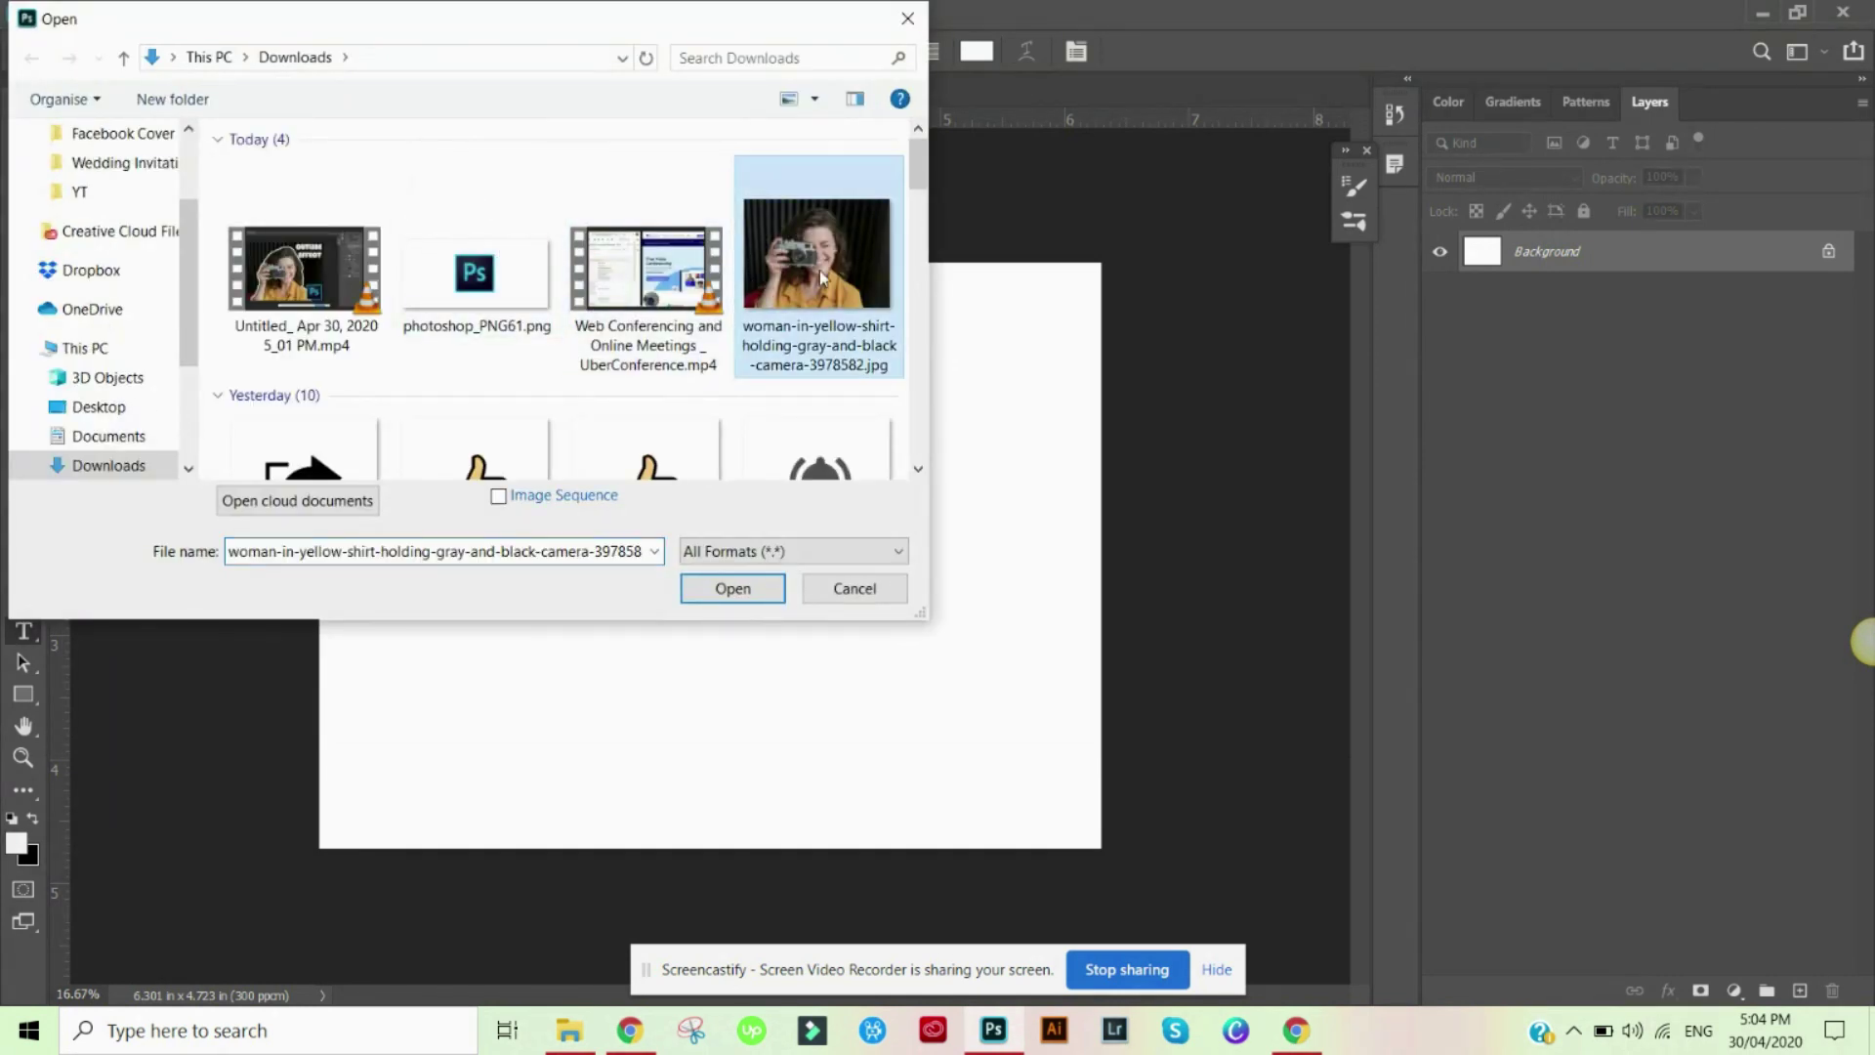
click(772, 587)
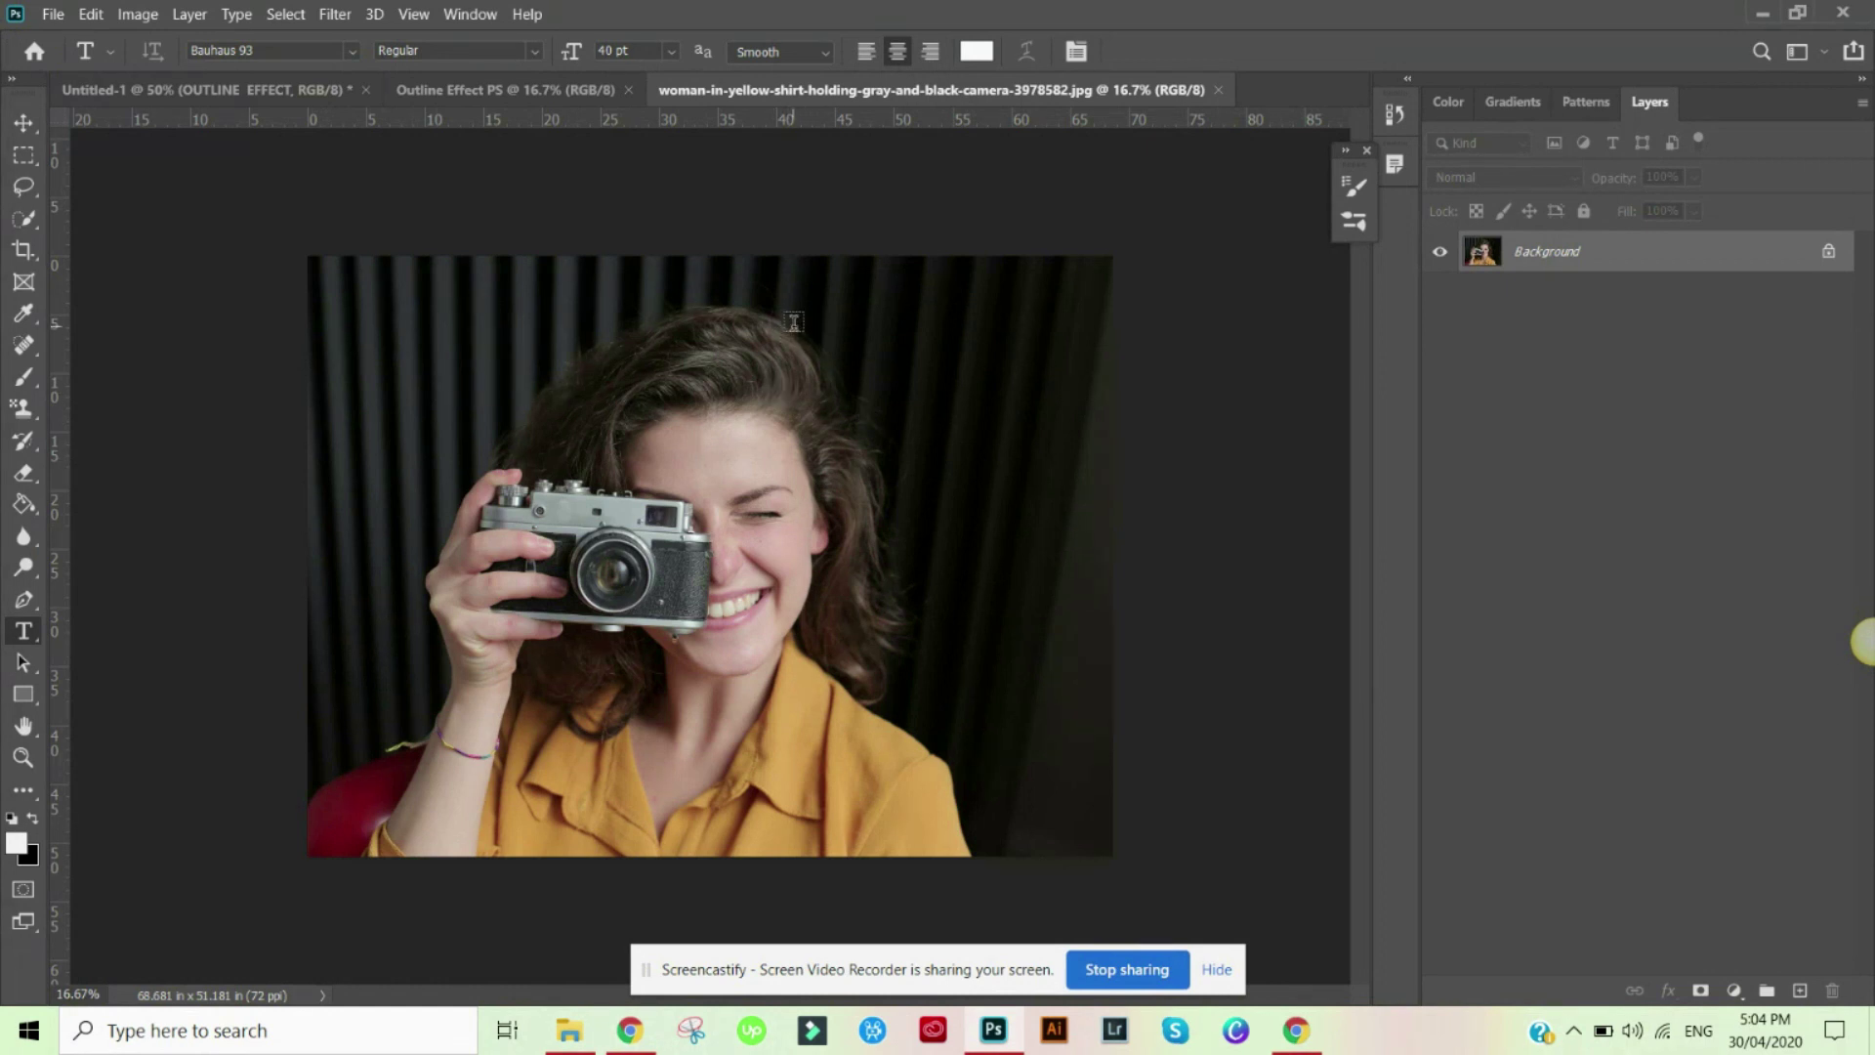
Float the photo's window, copy the image onto the blank Outline Effect PS canvas, and close the photo document
drag(883, 97, 1074, 223)
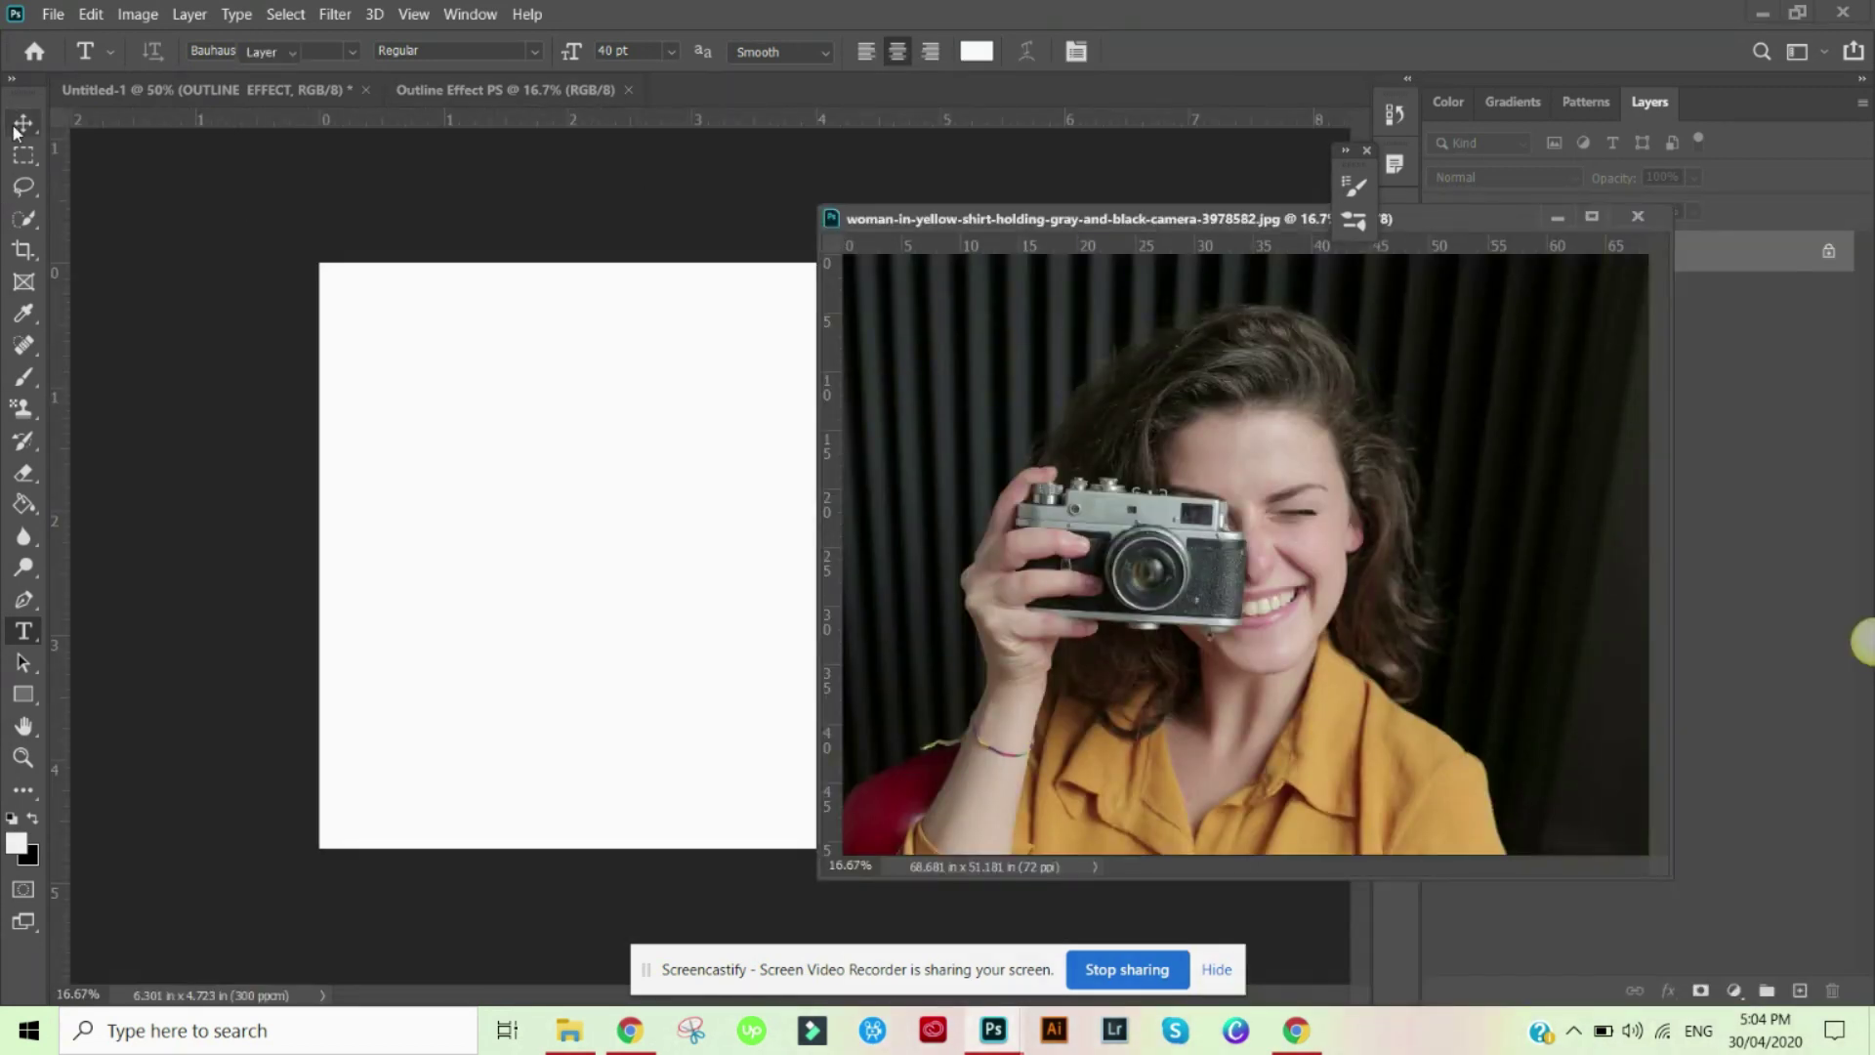
click(22, 124)
click(667, 508)
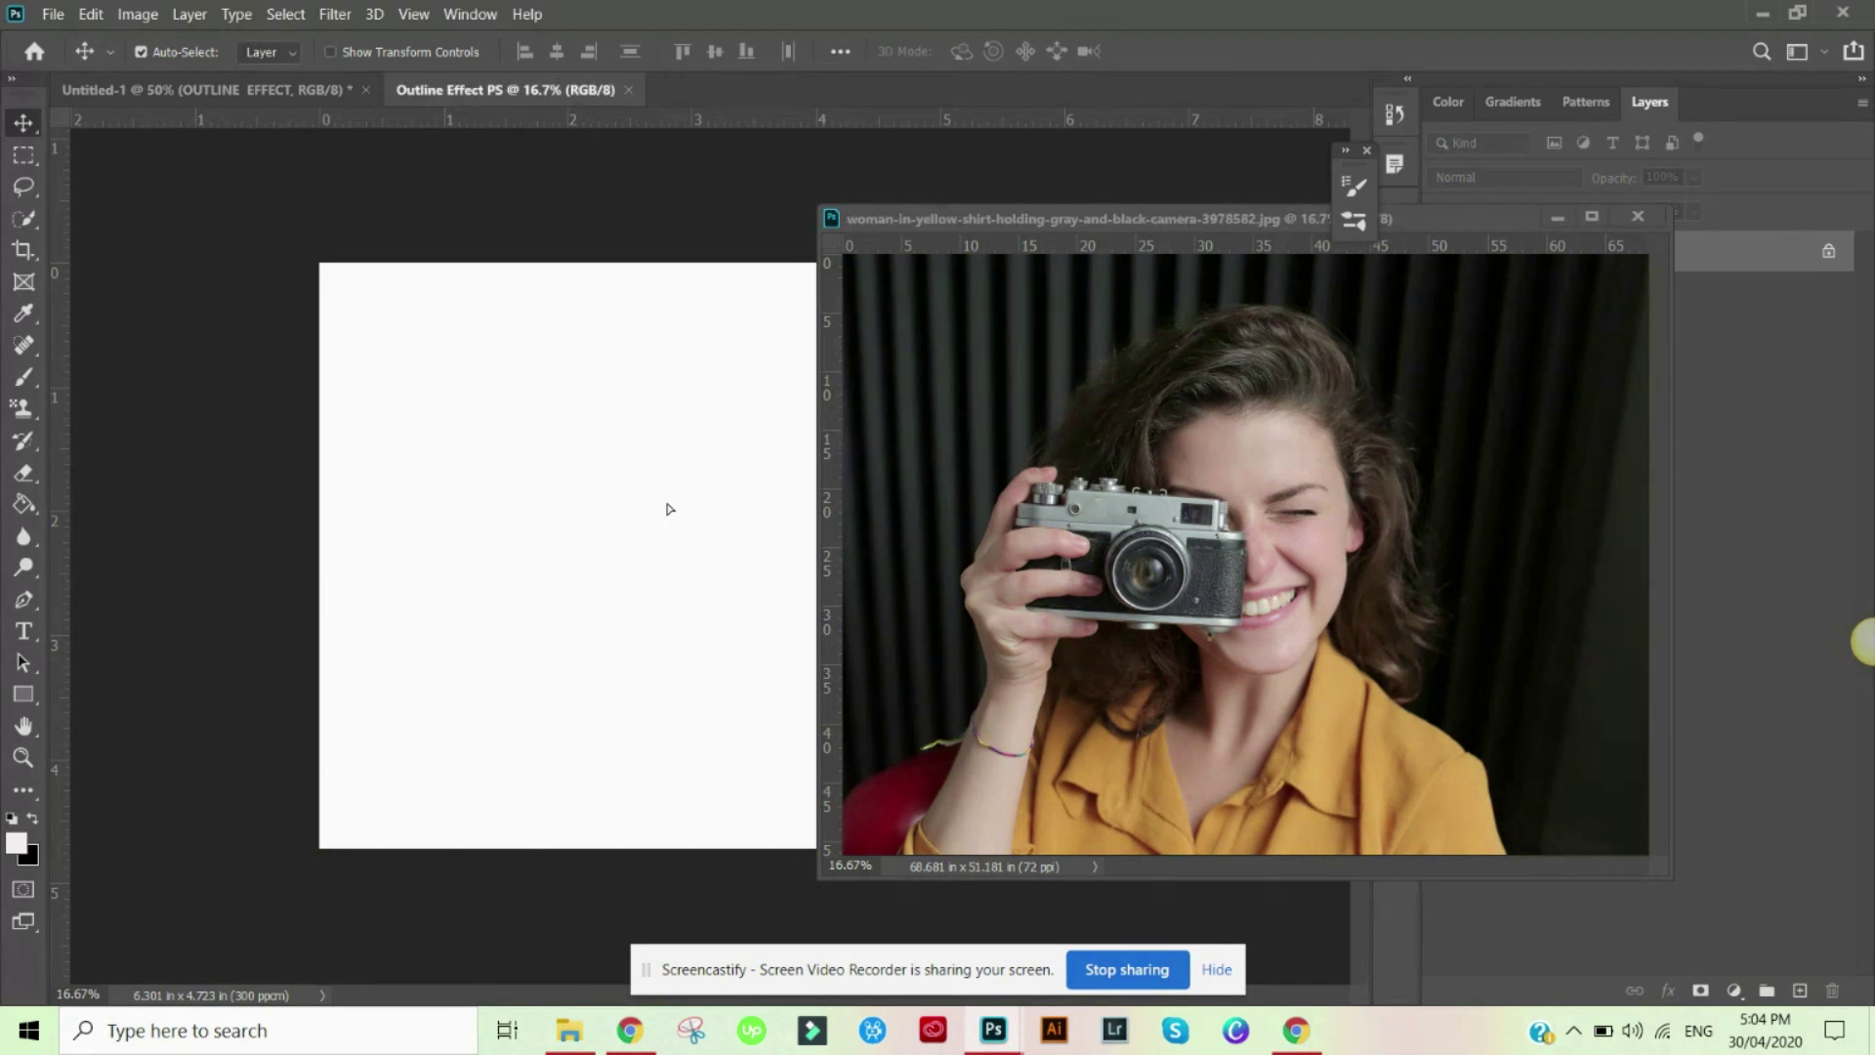
click(1636, 217)
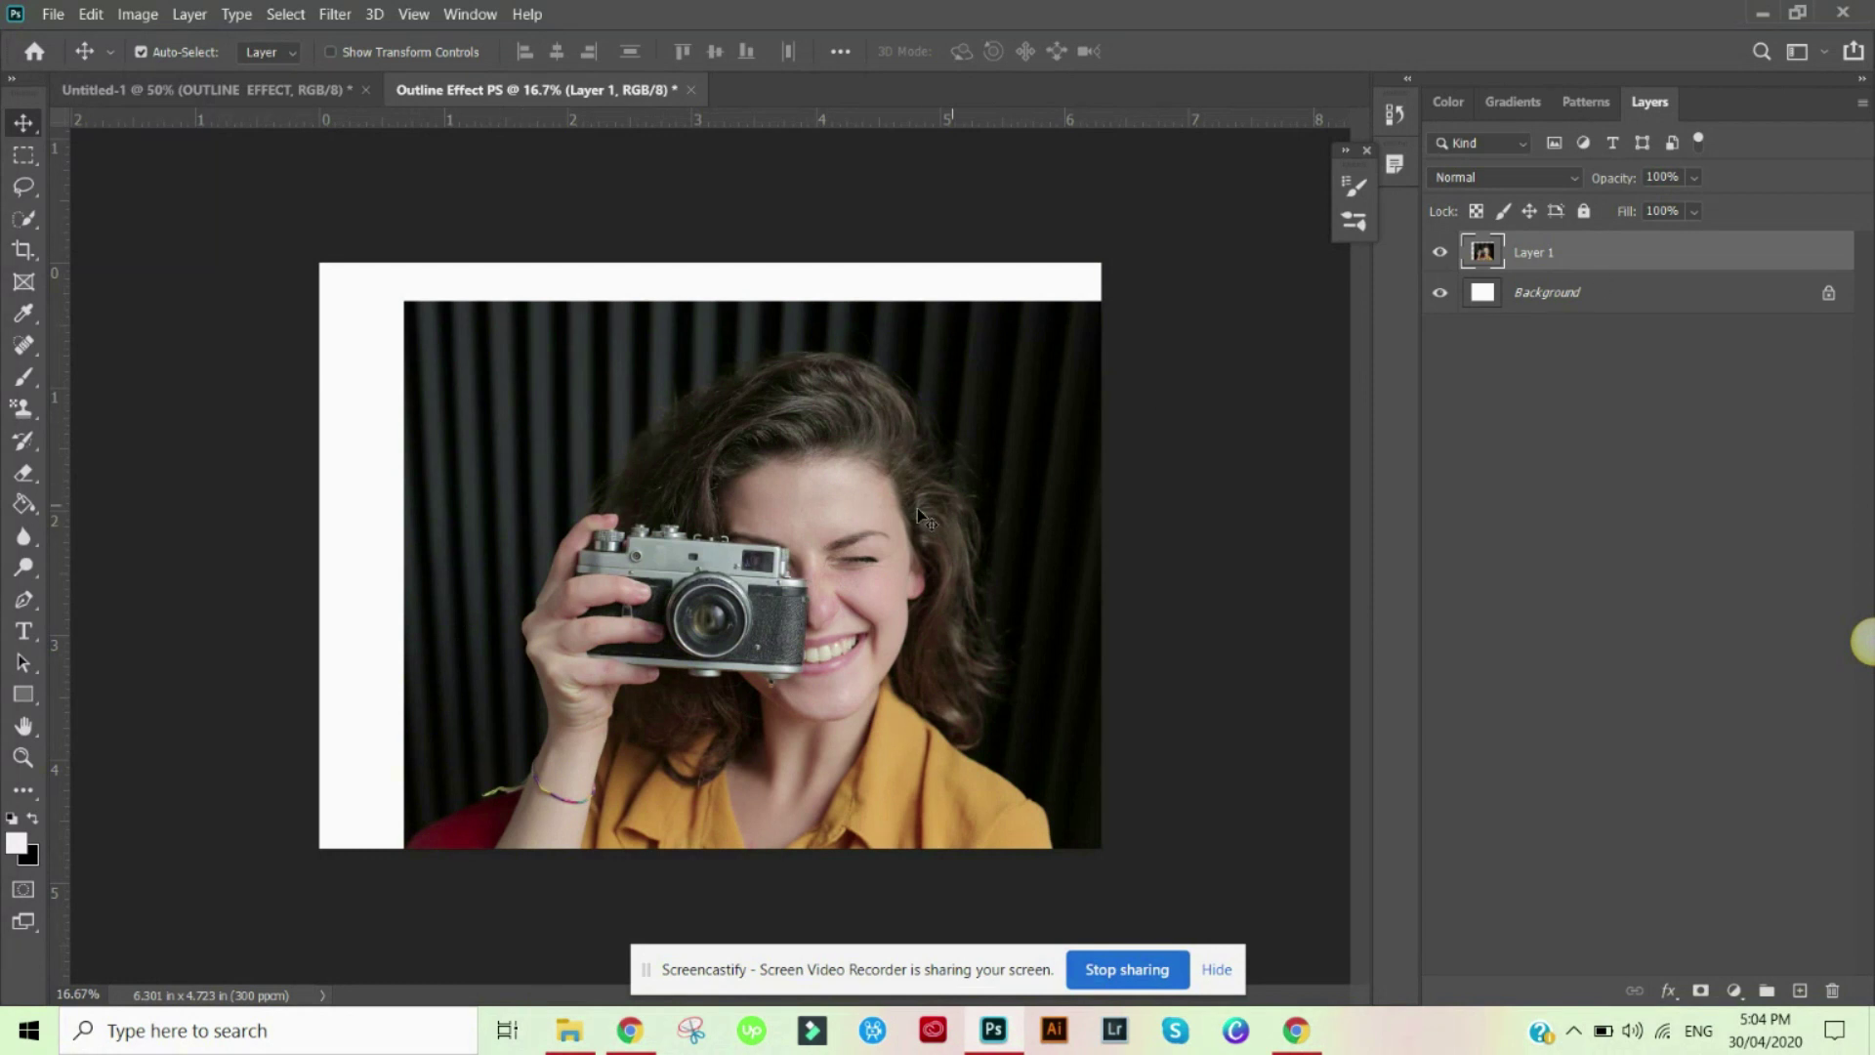
Reposition the photo layer and scale it to about 102.66% with Free Transform so that it covers the whole canvas
key(t)
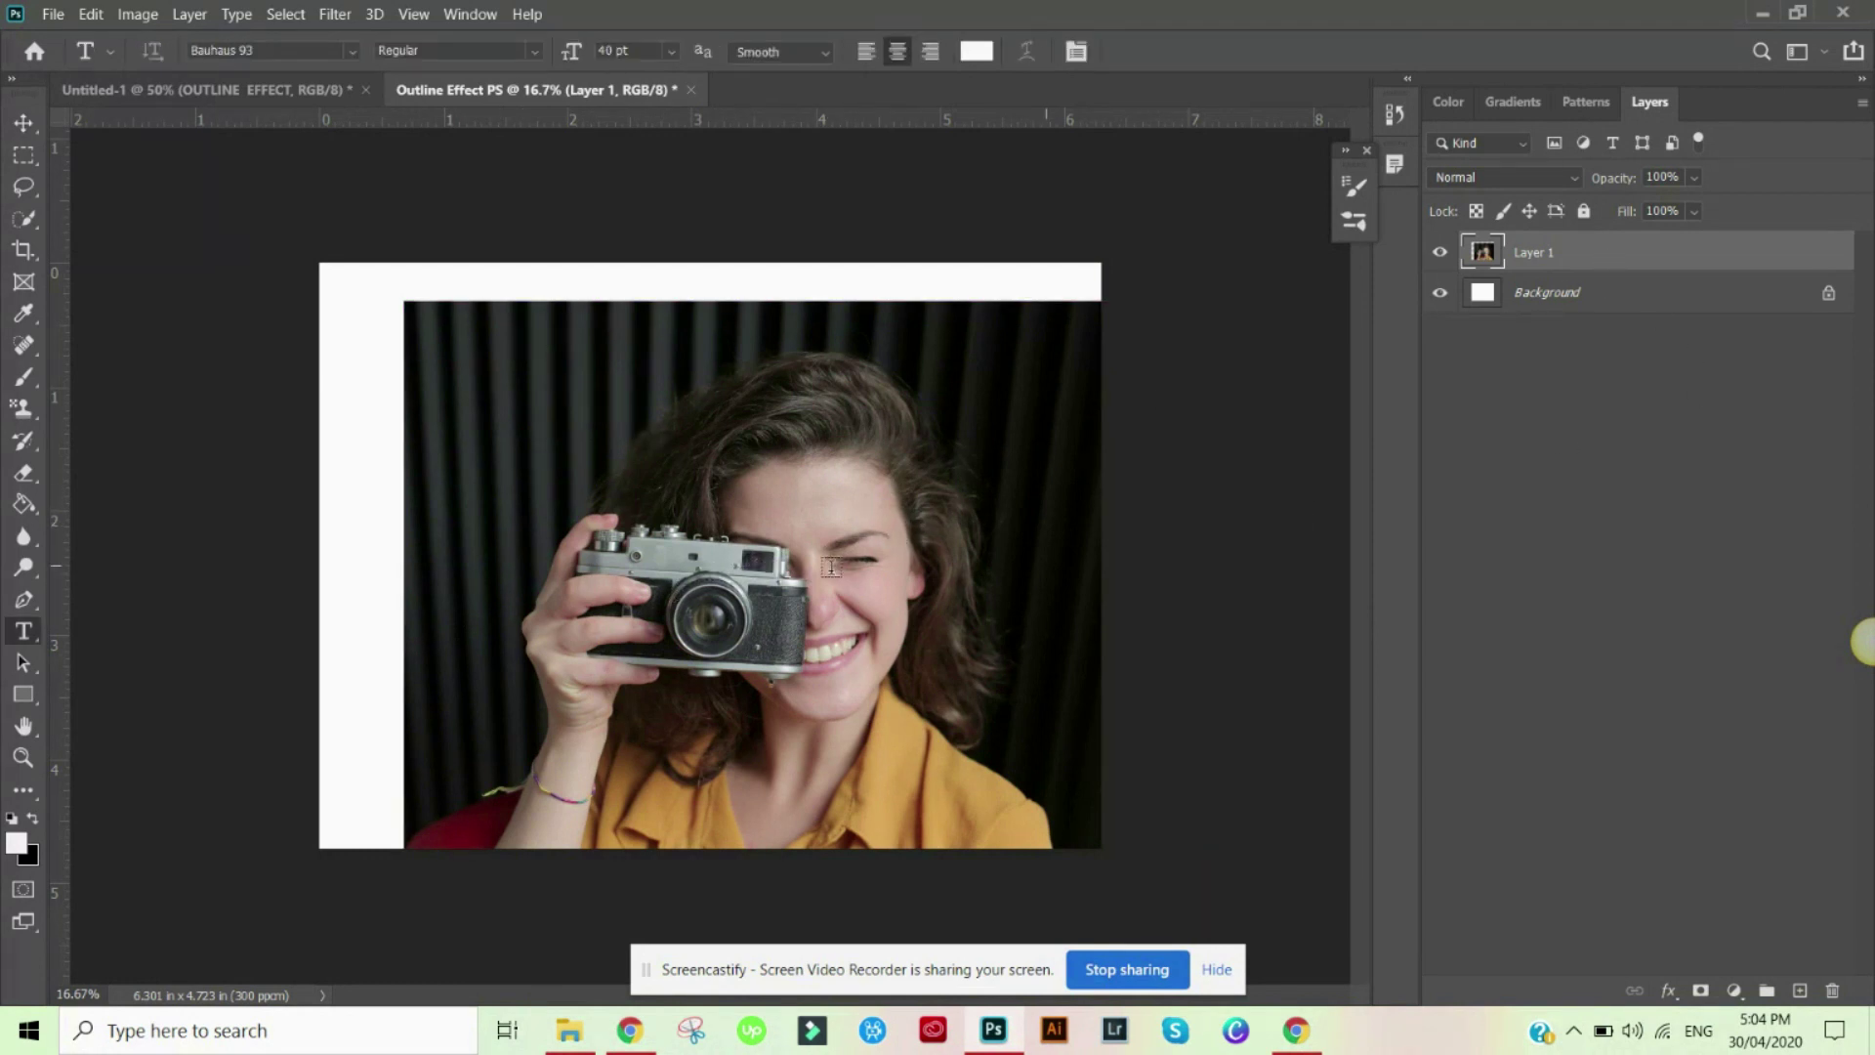
key(ctrl+t)
drag(718, 582, 685, 561)
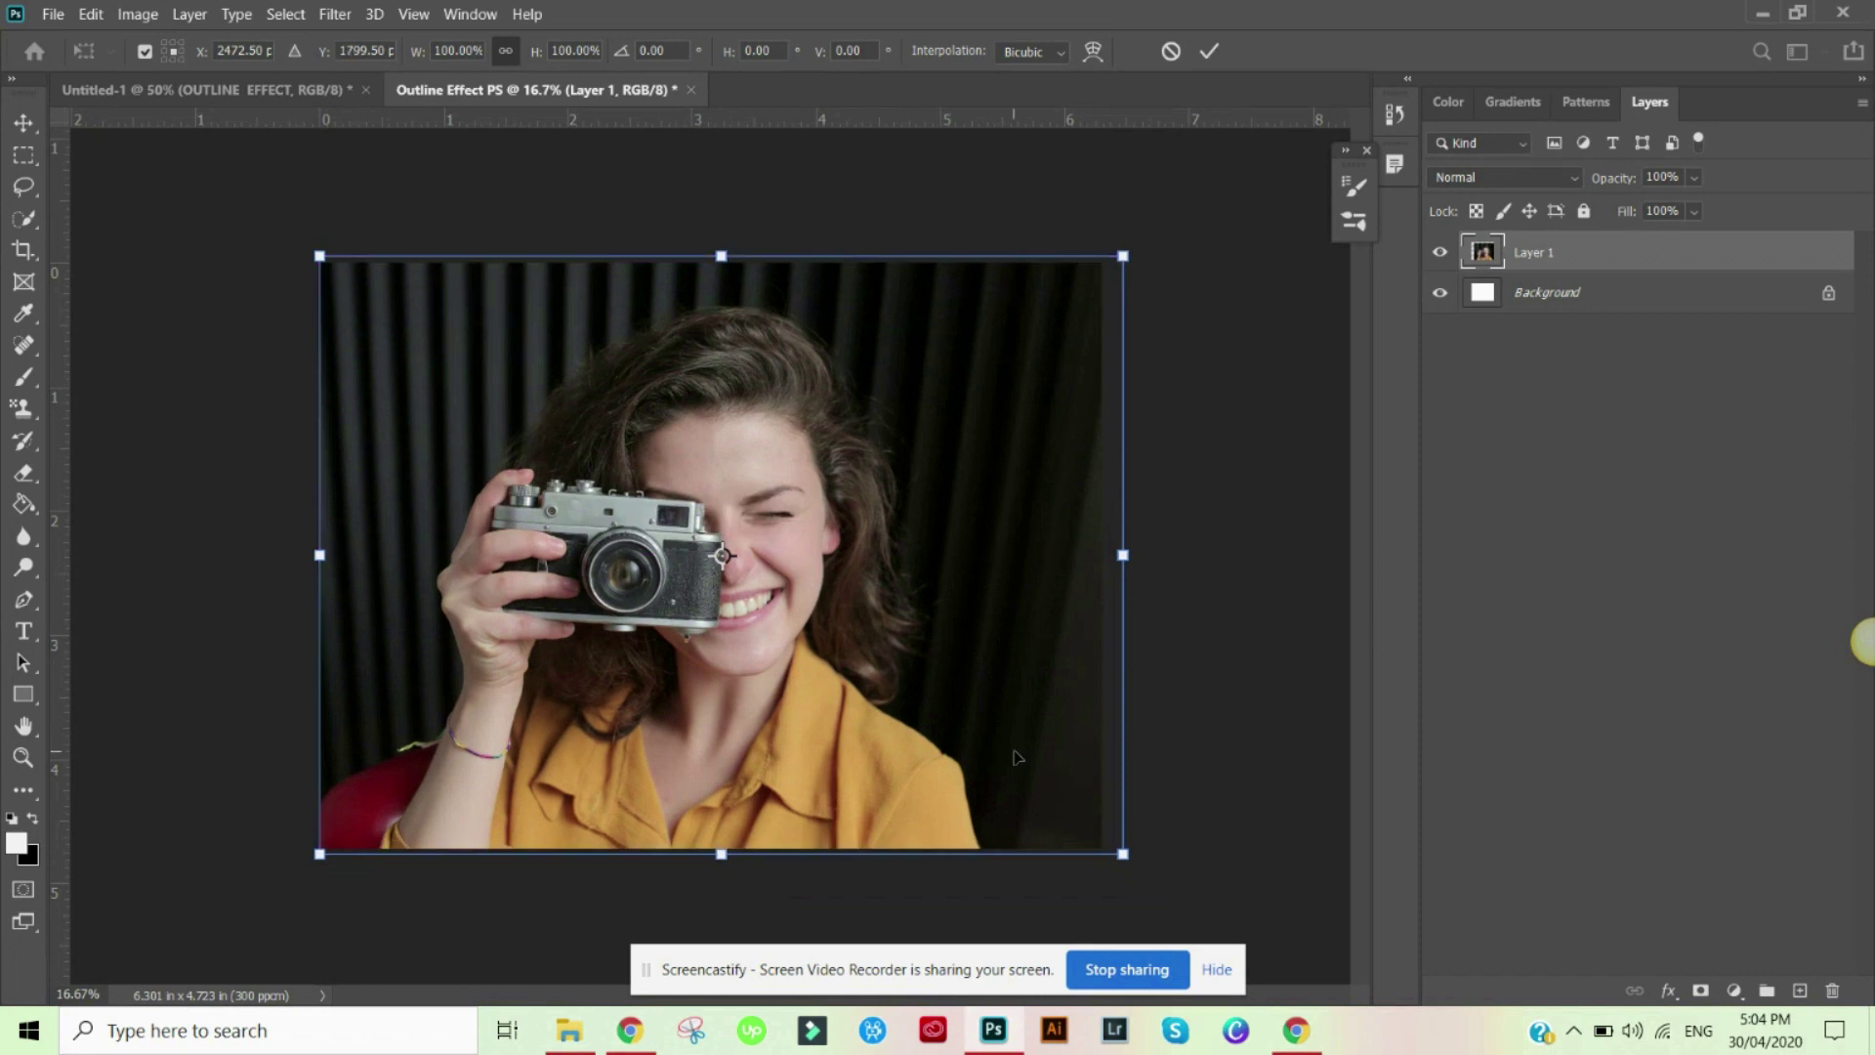
drag(1123, 861, 1148, 883)
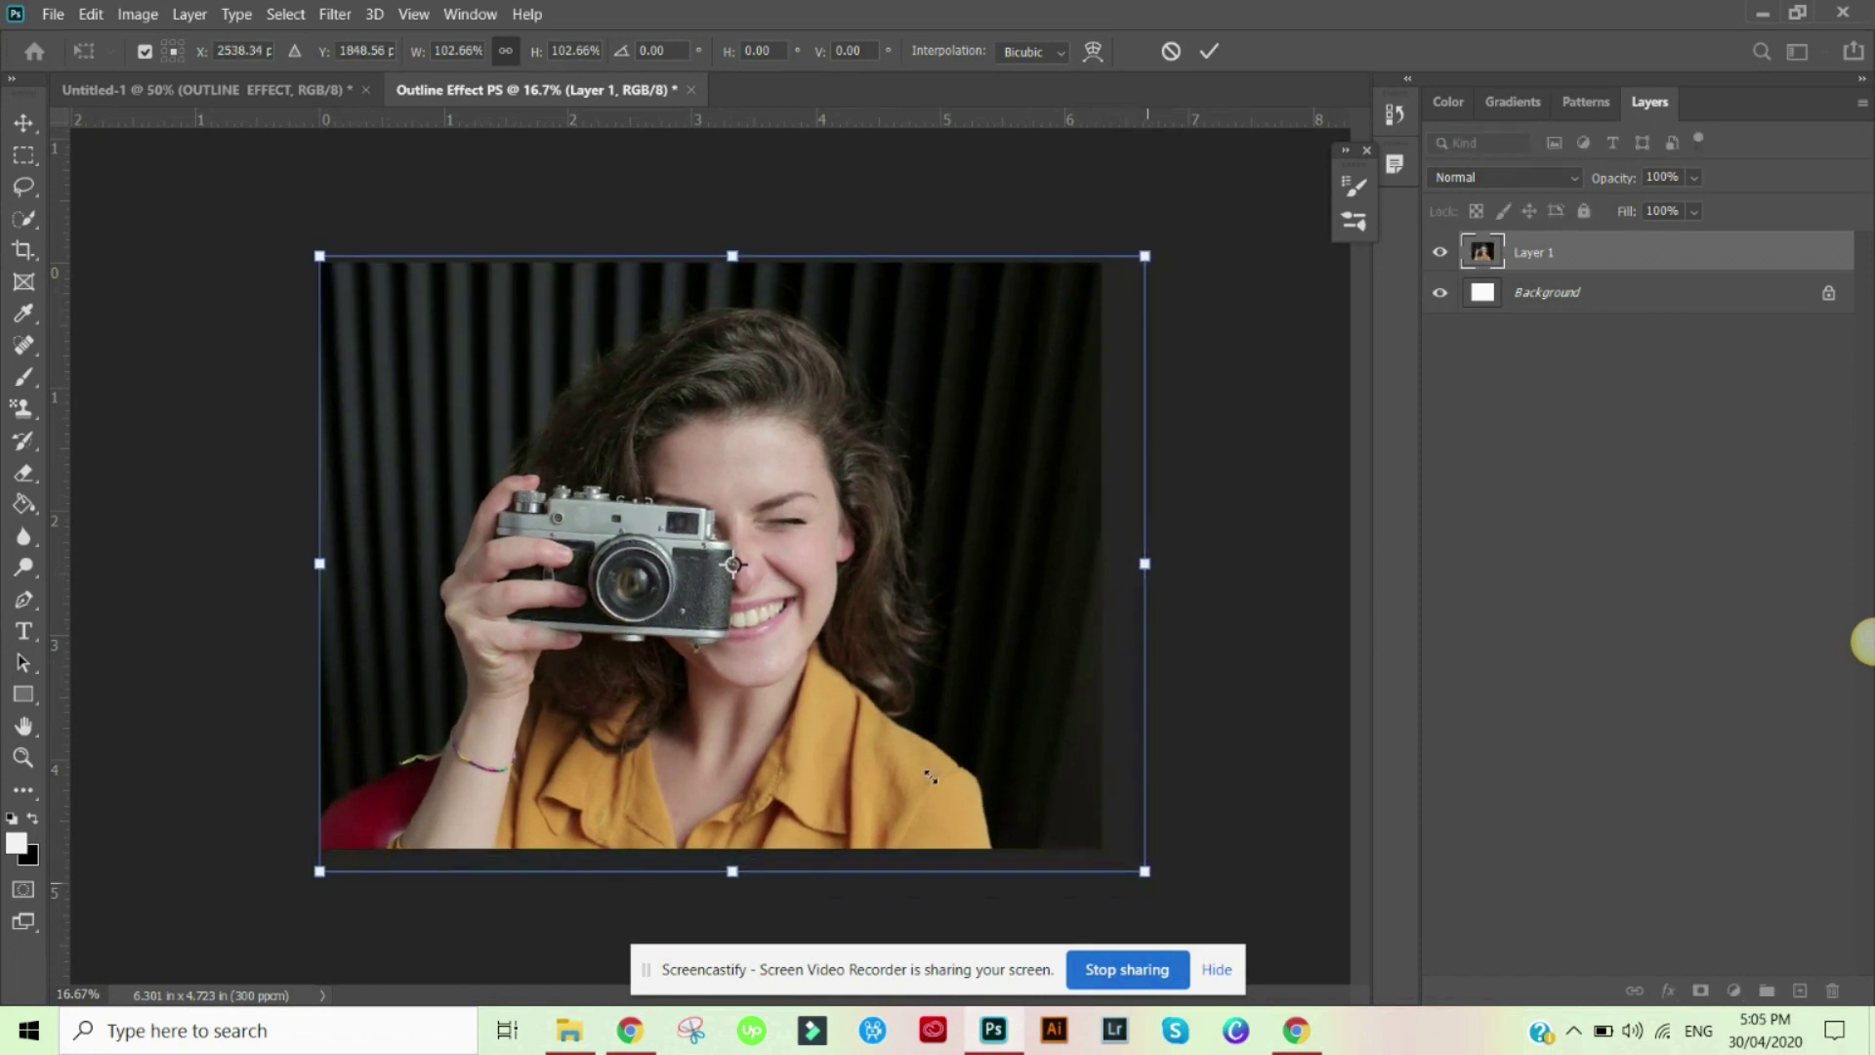
drag(930, 779, 918, 770)
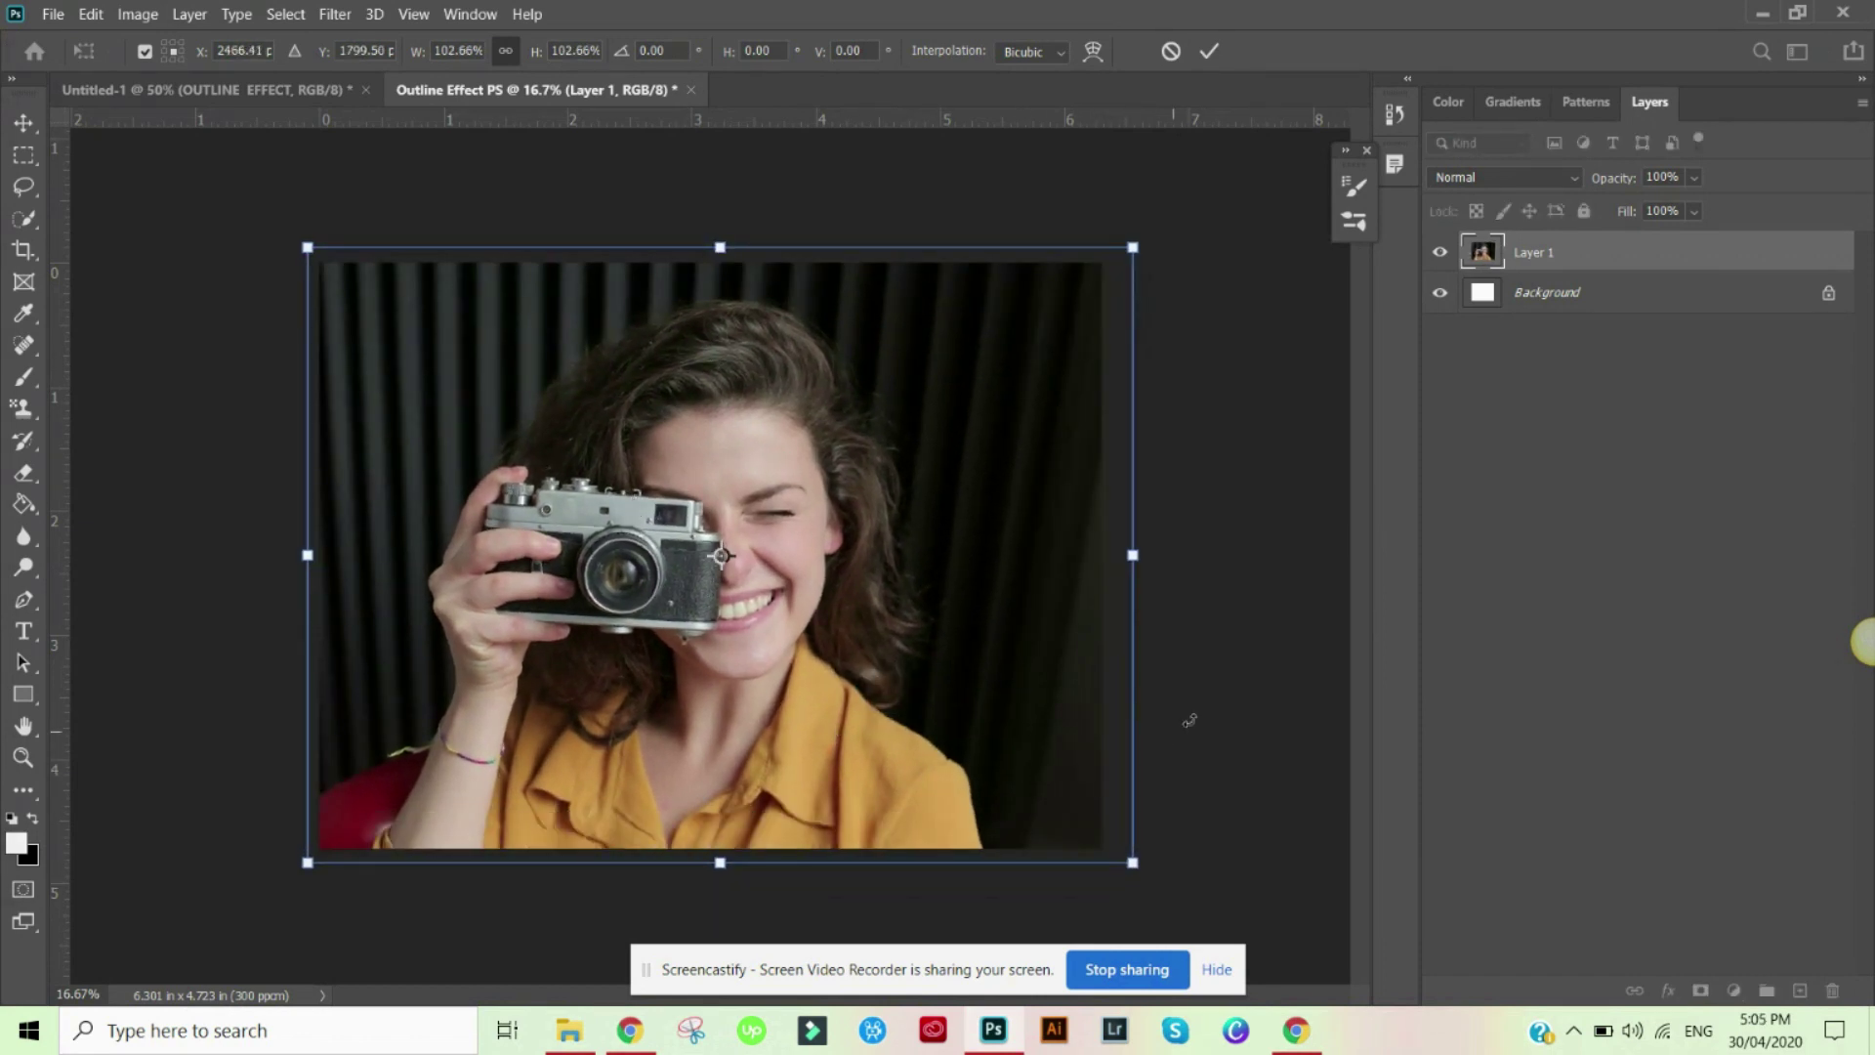
key(Return)
key(t)
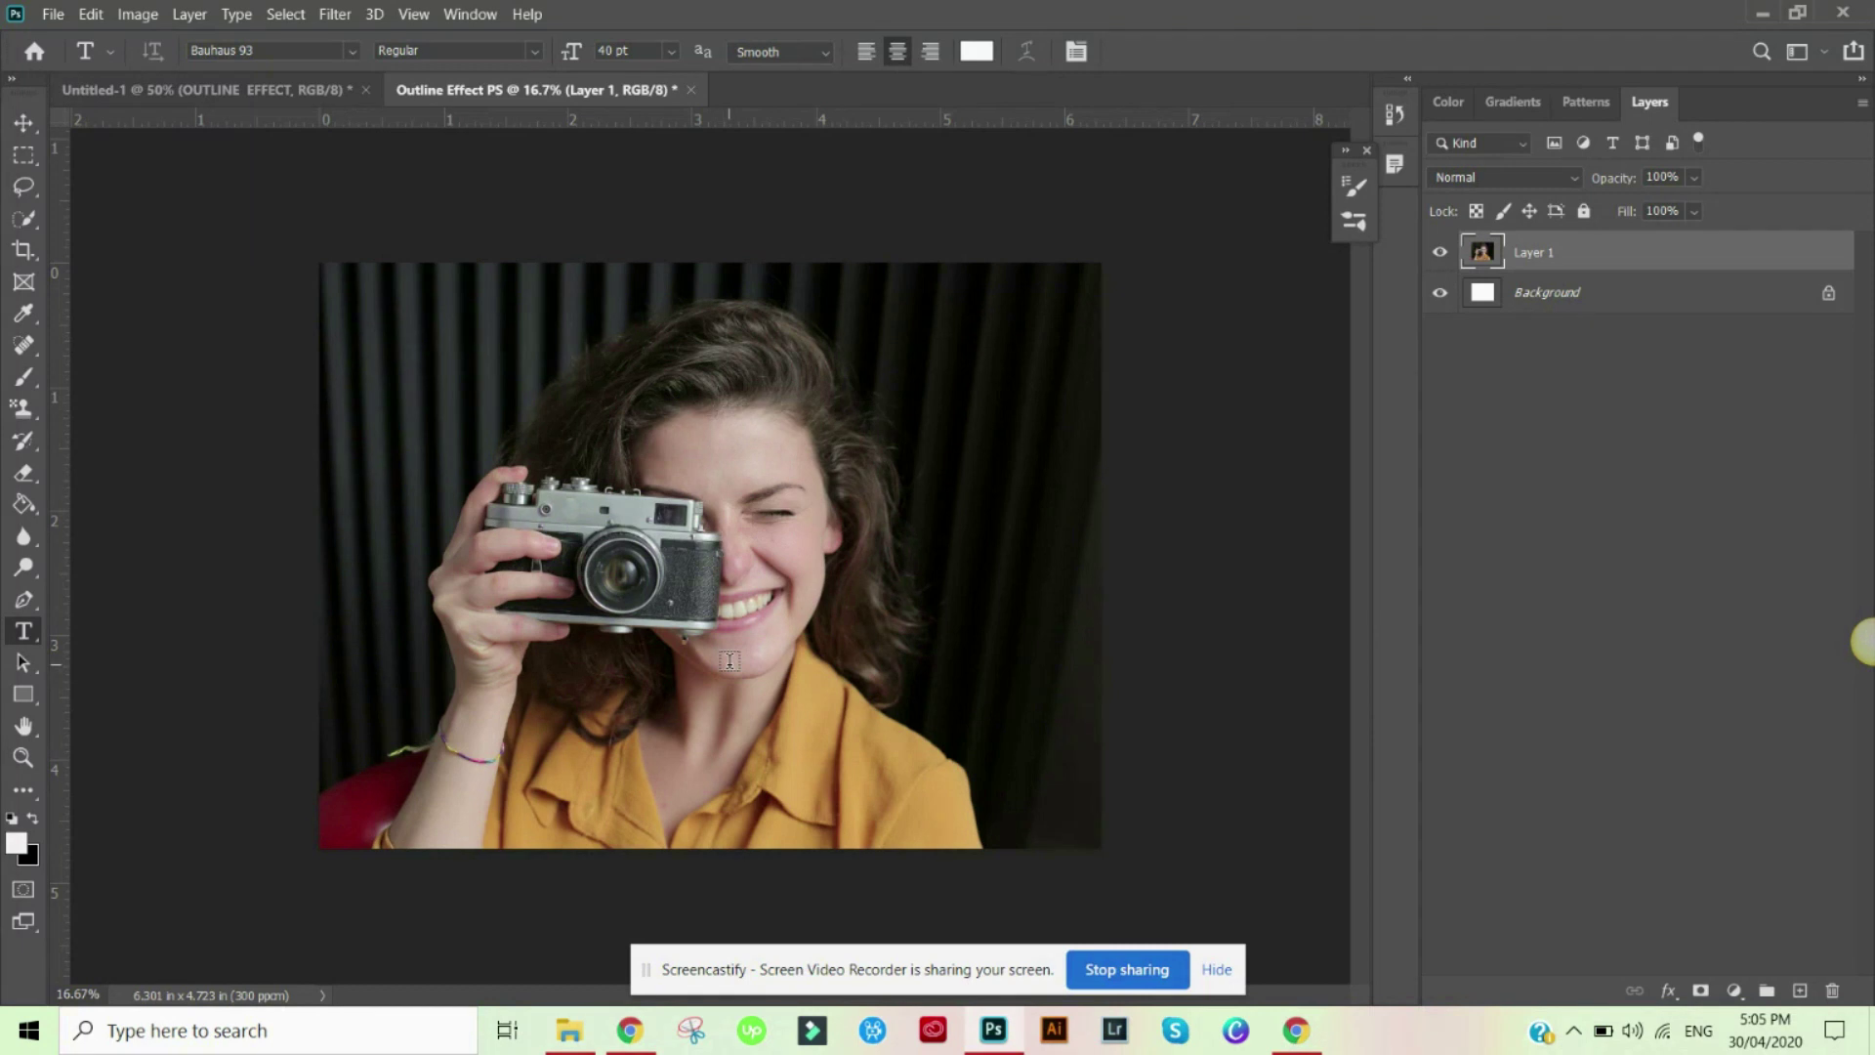
Roughly select the woman with the Quick Selection tool in add mode, covering her hair, camera, arm and shirt
click(25, 221)
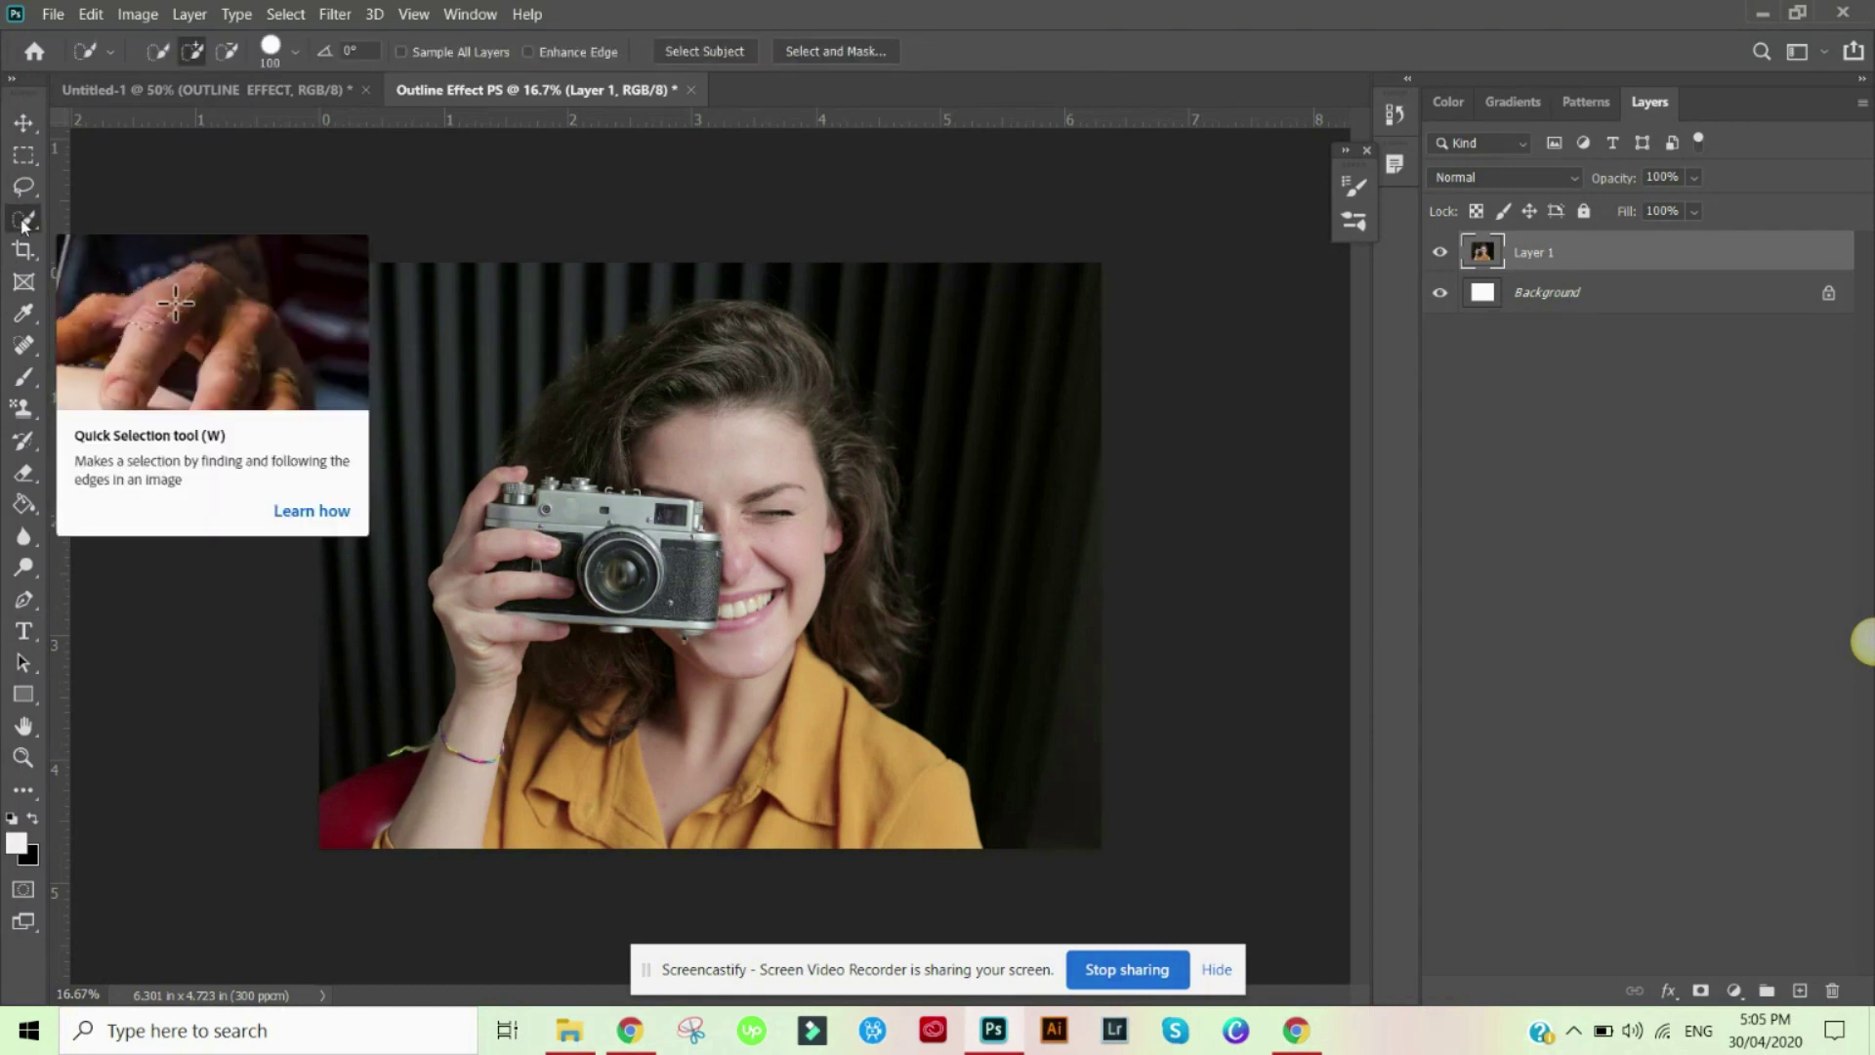
click(194, 56)
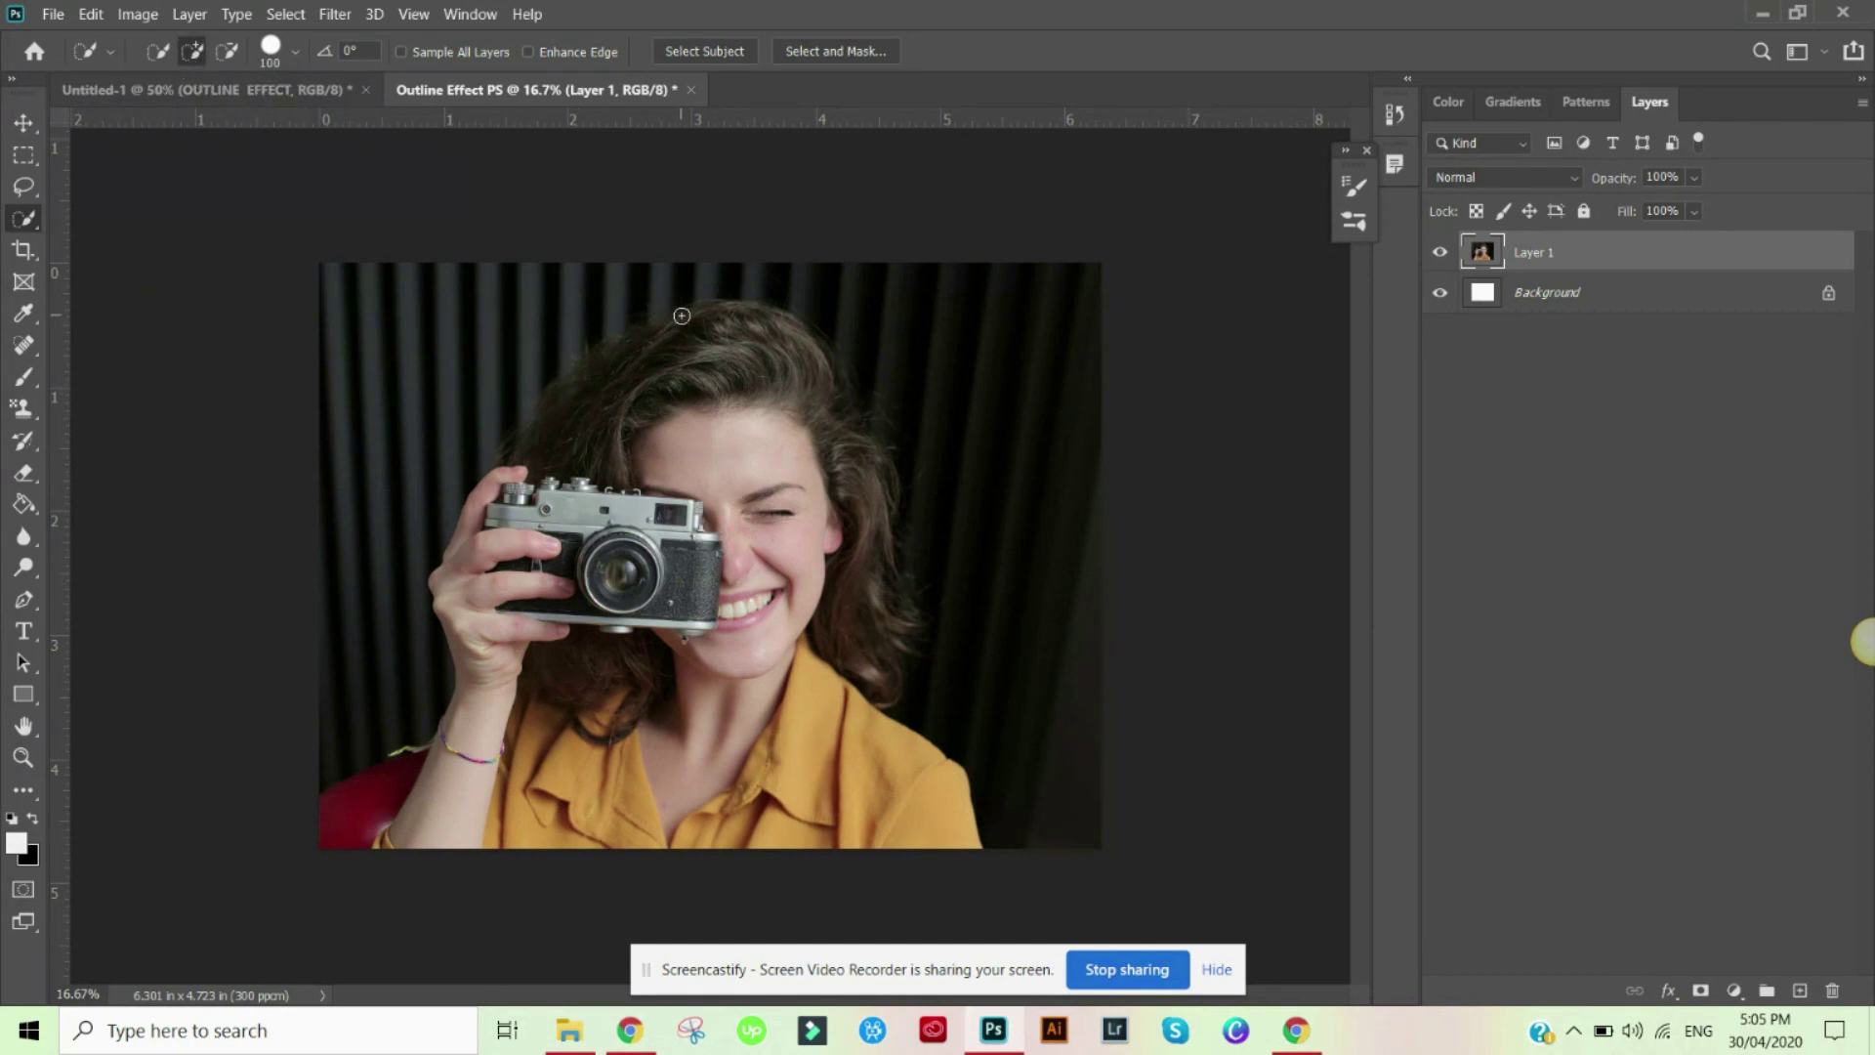
mouse_move(684, 318)
mouse_down()
mouse_move(800, 731)
mouse_move(881, 792)
mouse_move(856, 779)
mouse_move(738, 517)
mouse_move(579, 802)
mouse_move(689, 485)
mouse_move(553, 698)
mouse_move(460, 778)
mouse_up()
mouse_move(640, 480)
mouse_down()
mouse_move(595, 419)
mouse_move(759, 416)
mouse_move(788, 375)
mouse_move(776, 356)
mouse_up()
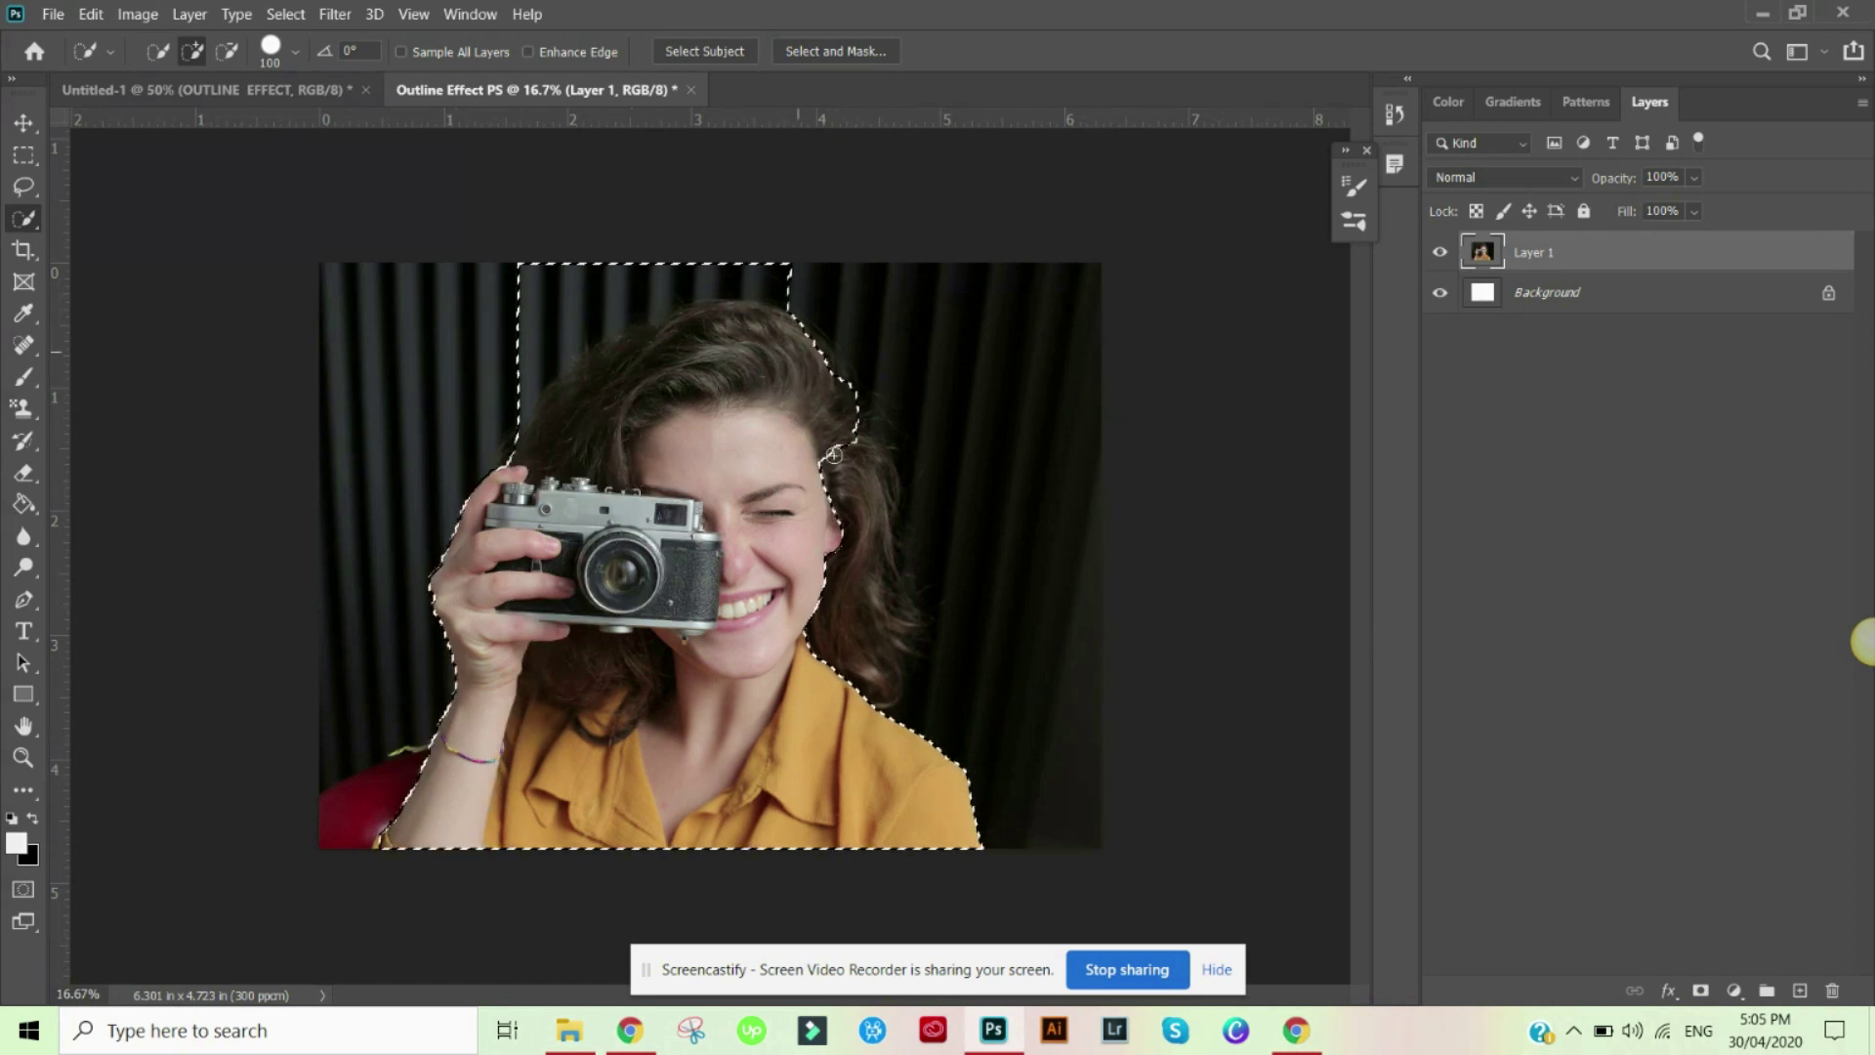
click(823, 496)
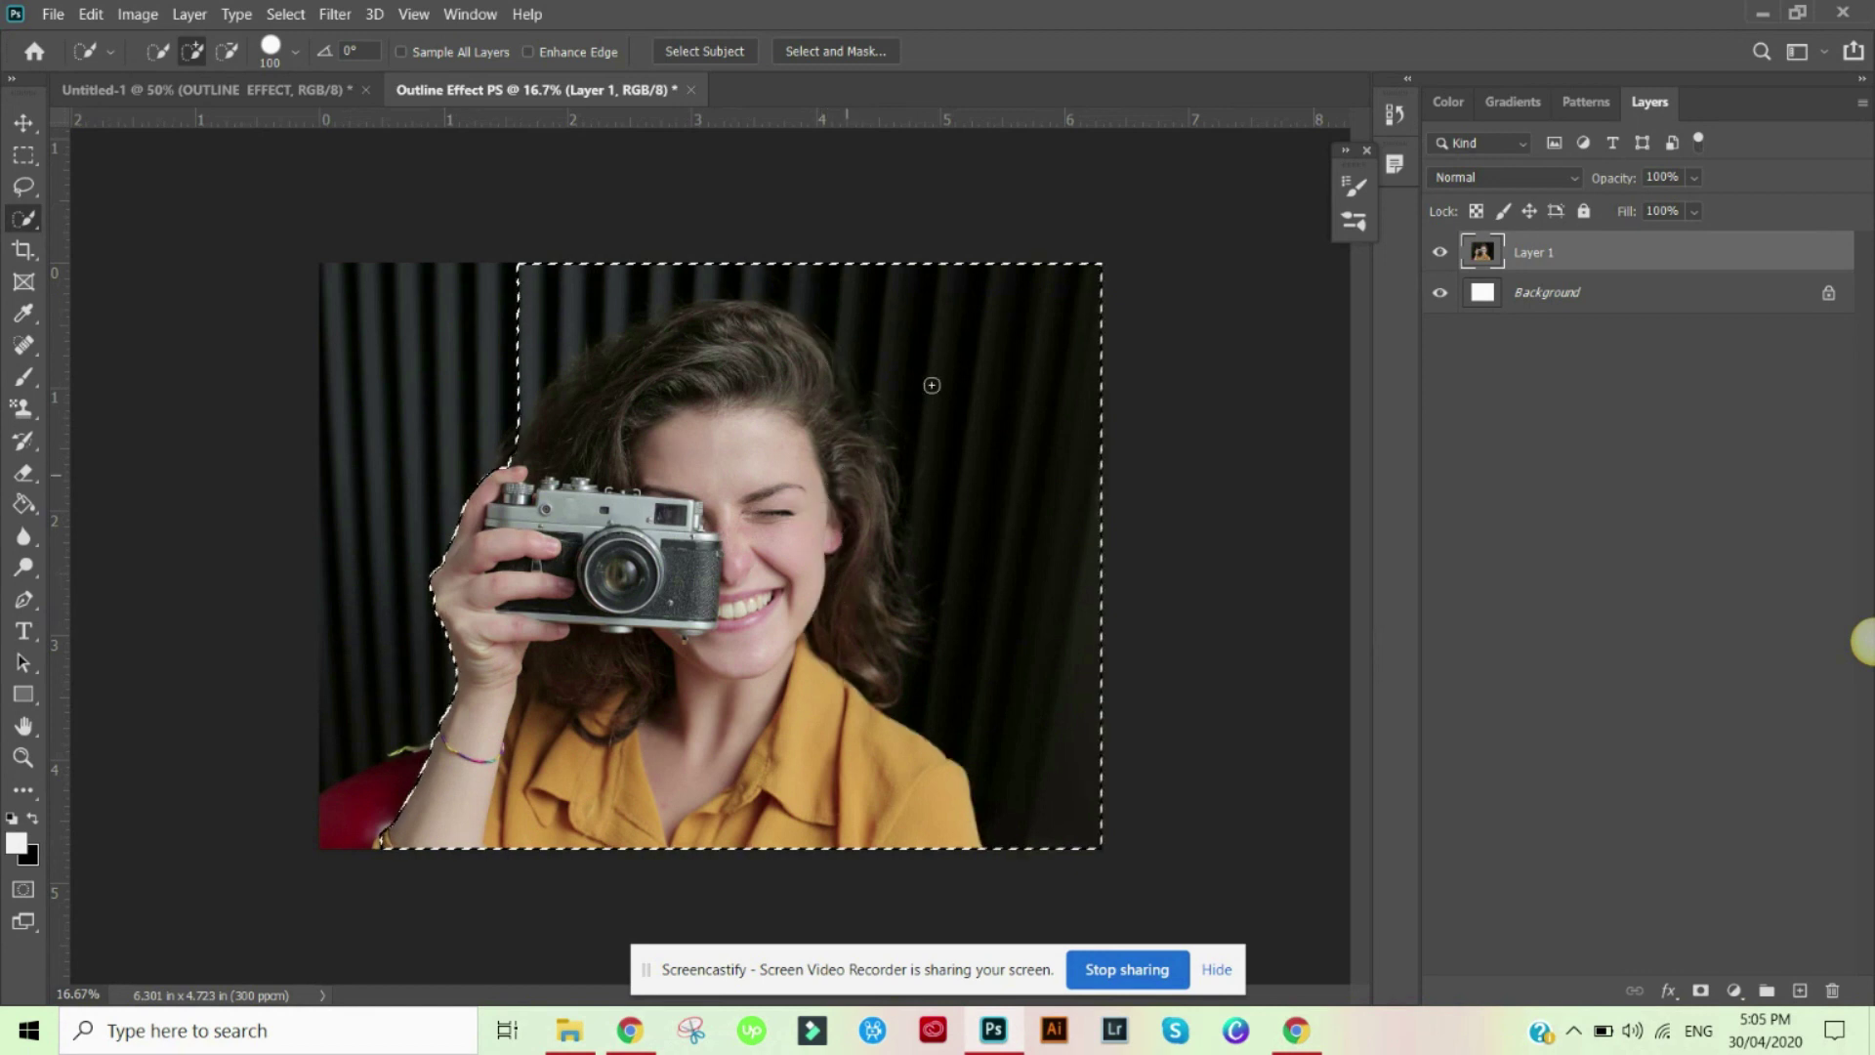
click(392, 823)
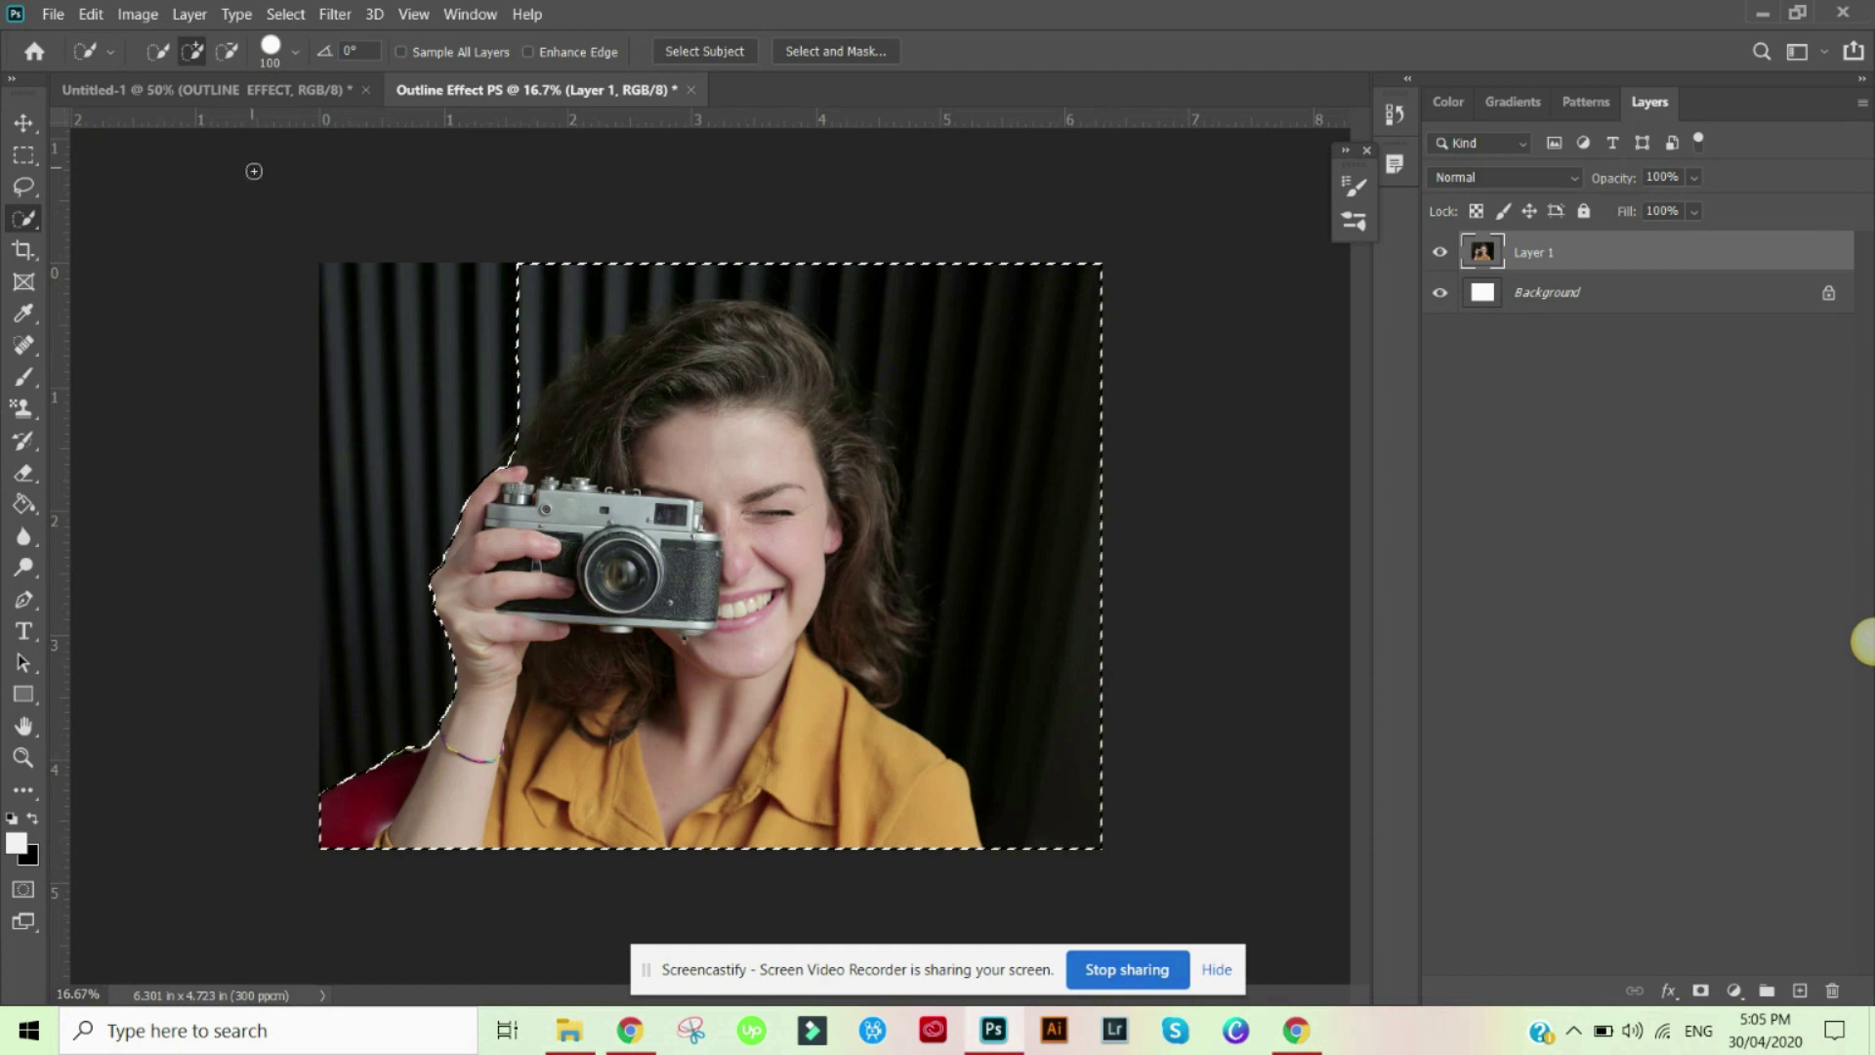
Refine the selection to the woman alone by subtracting the curtain and red chair and adding the missing hair back
click(224, 55)
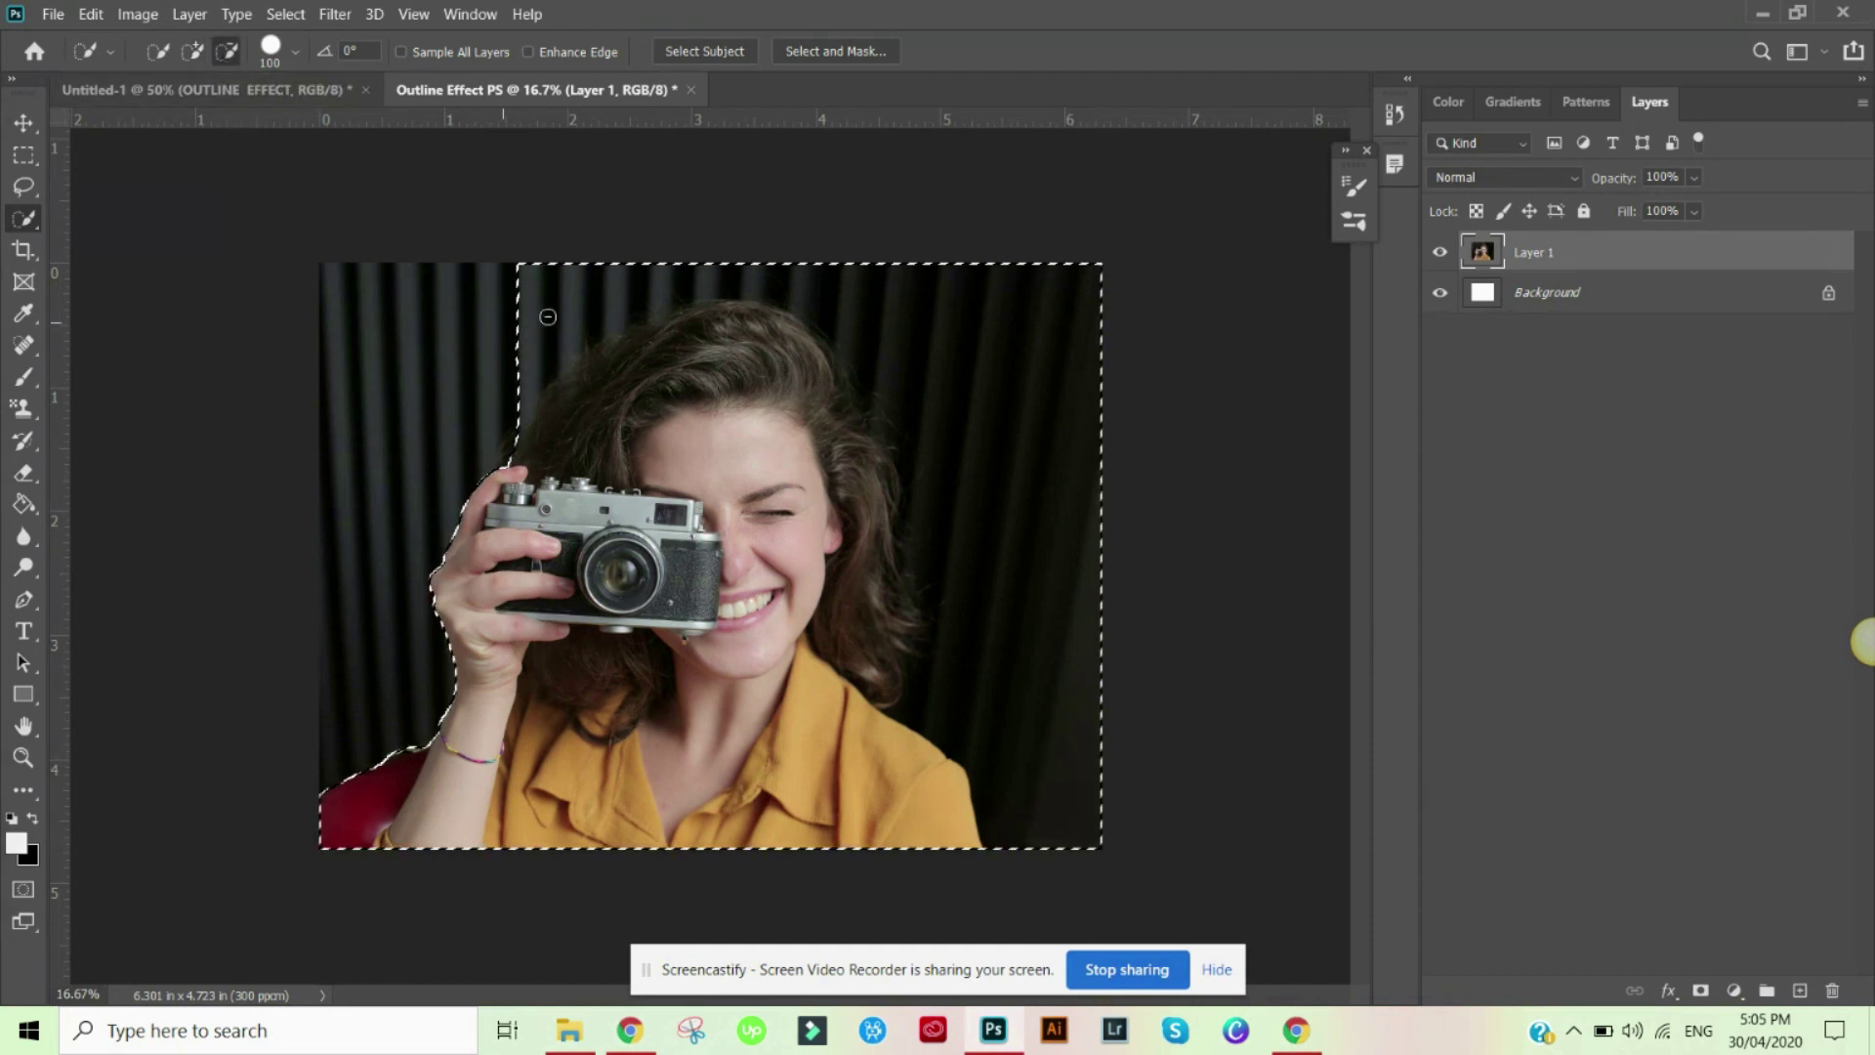
mouse_move(525, 263)
mouse_down()
mouse_move(558, 314)
mouse_move(511, 329)
mouse_move(514, 403)
mouse_move(635, 313)
mouse_move(844, 371)
mouse_move(928, 742)
mouse_move(967, 796)
mouse_up()
click(198, 50)
mouse_move(747, 325)
mouse_down()
mouse_move(830, 391)
mouse_move(830, 484)
mouse_up()
mouse_move(863, 420)
mouse_down()
mouse_move(913, 655)
mouse_move(907, 585)
mouse_move(885, 547)
mouse_move(896, 683)
mouse_up()
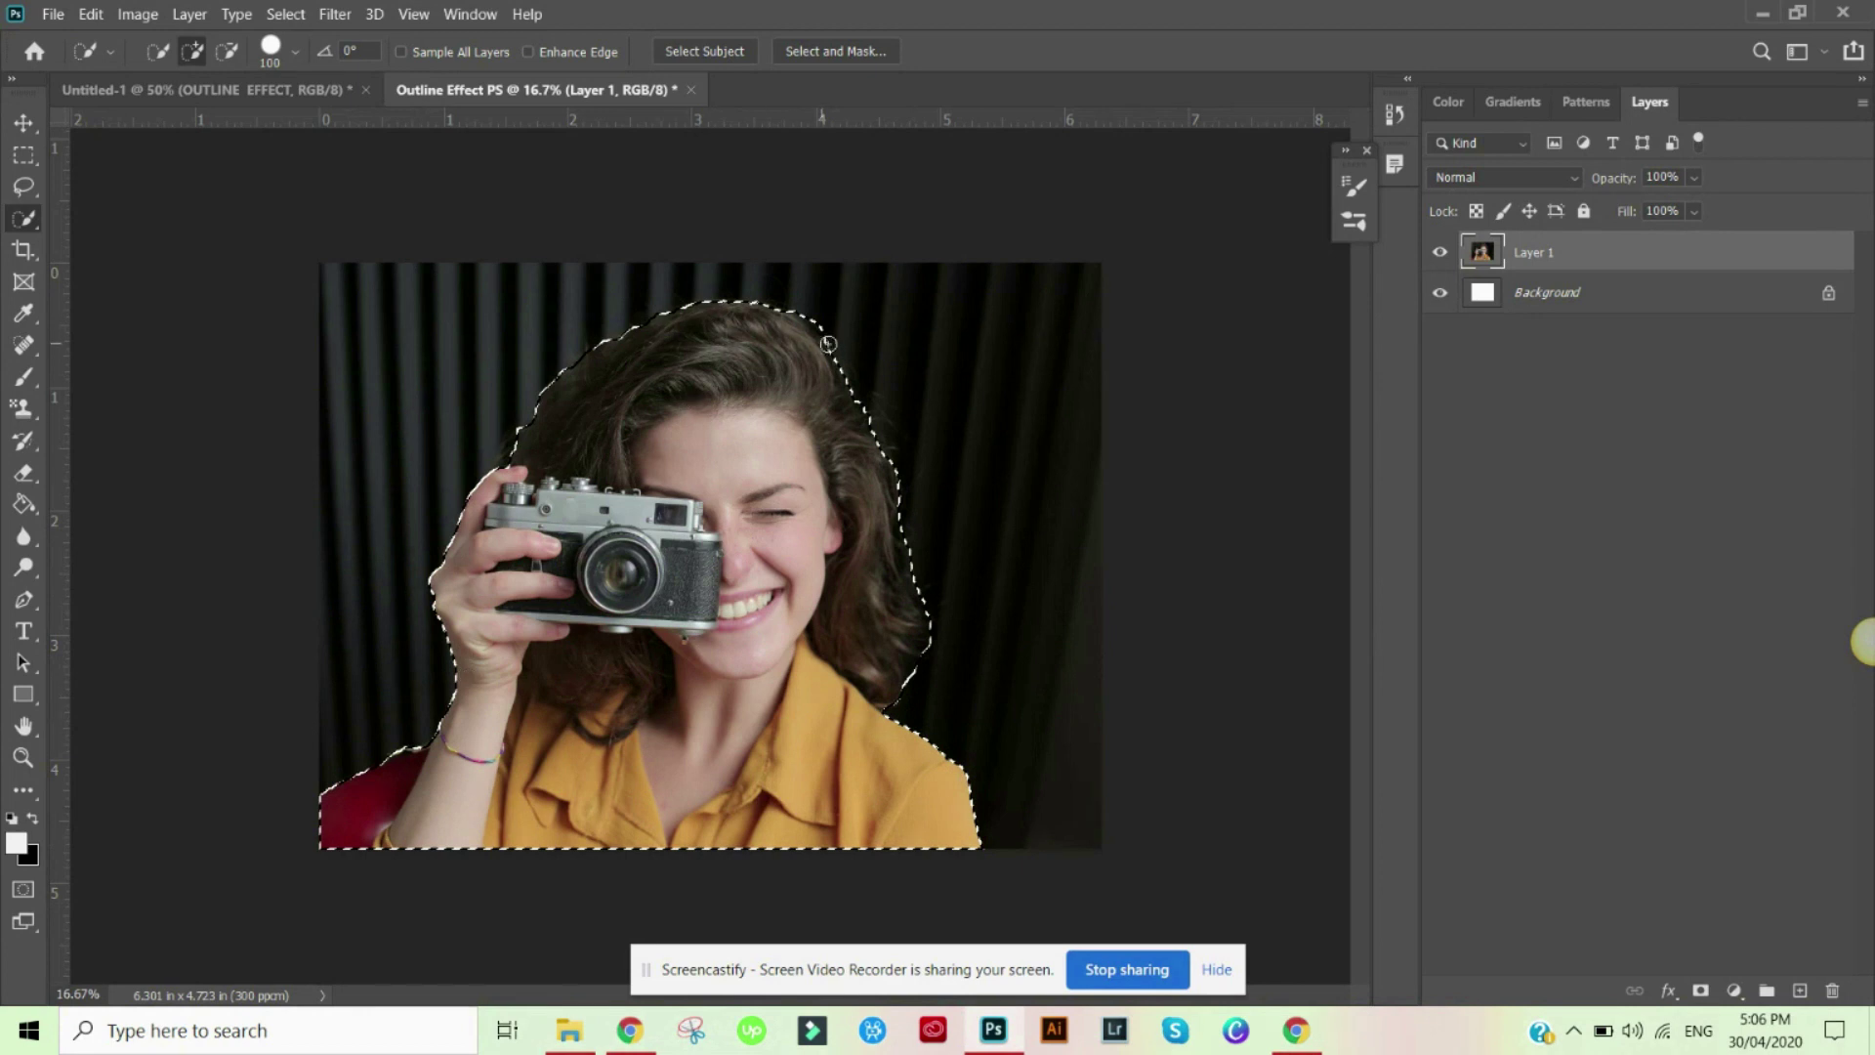
click(226, 51)
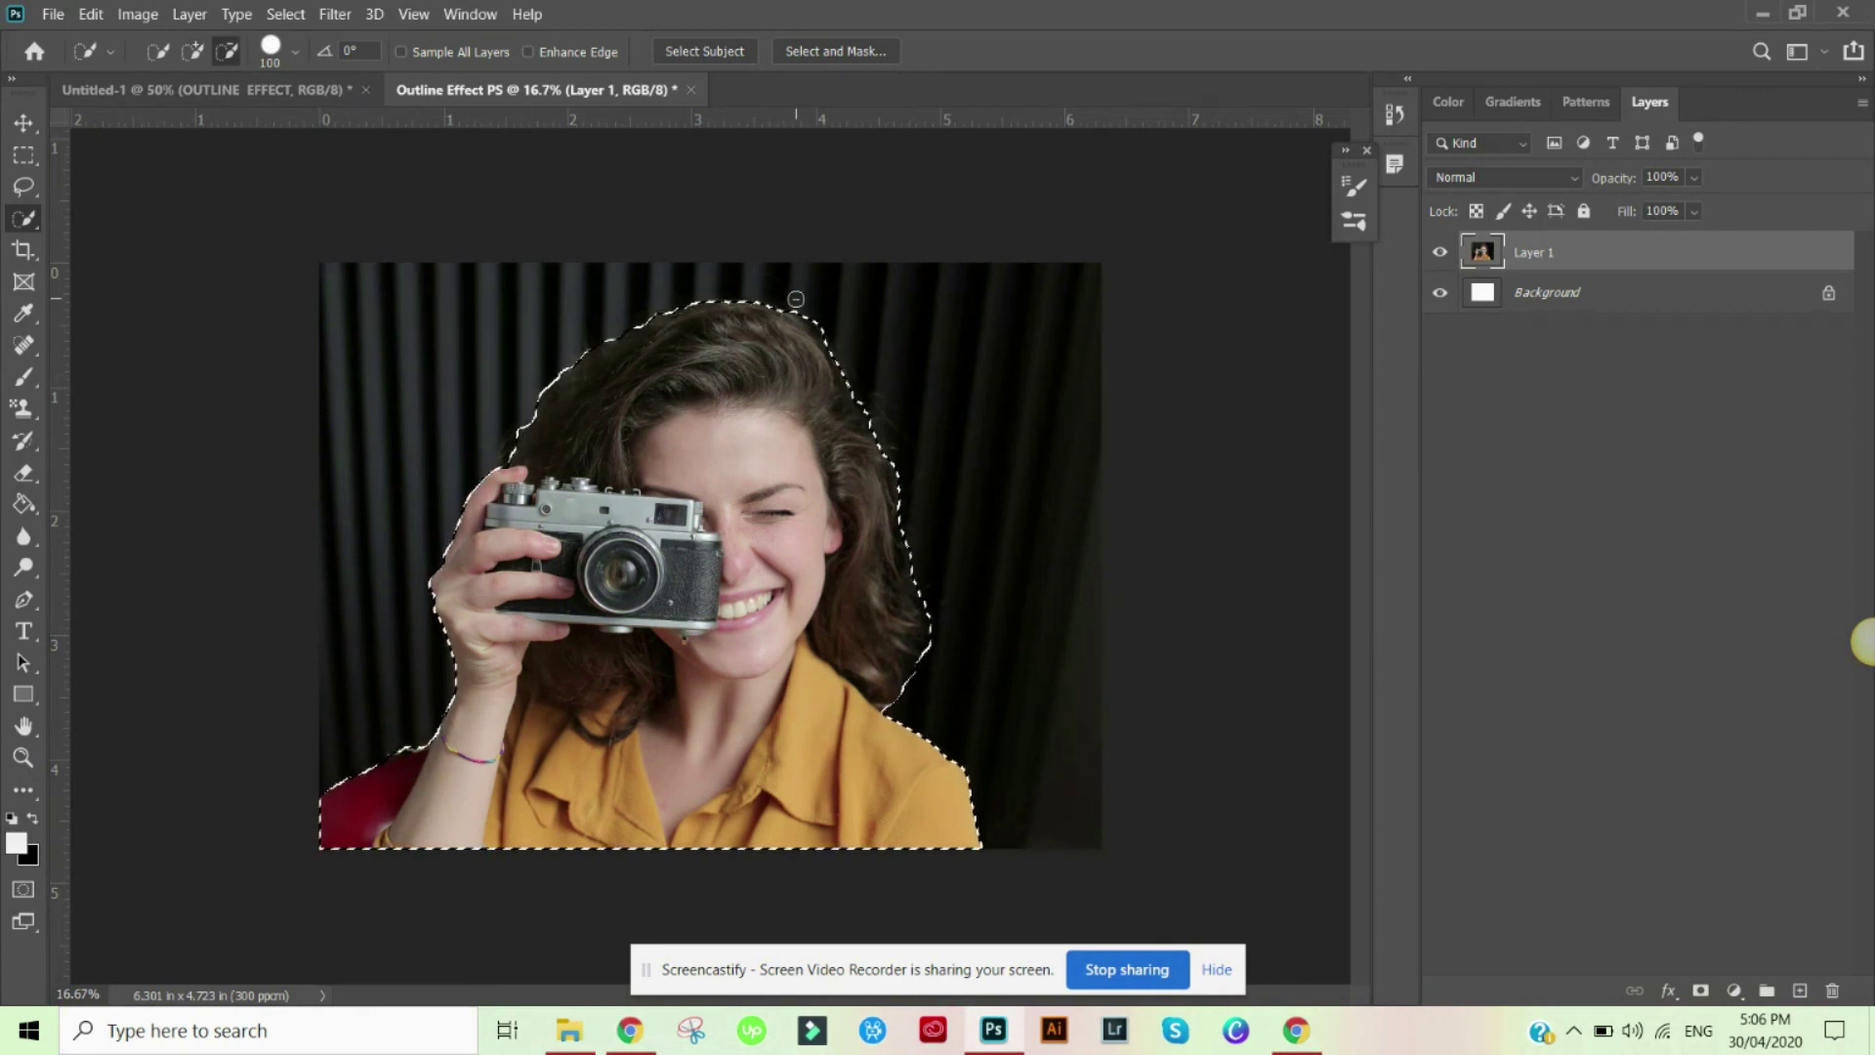
drag(342, 816, 390, 784)
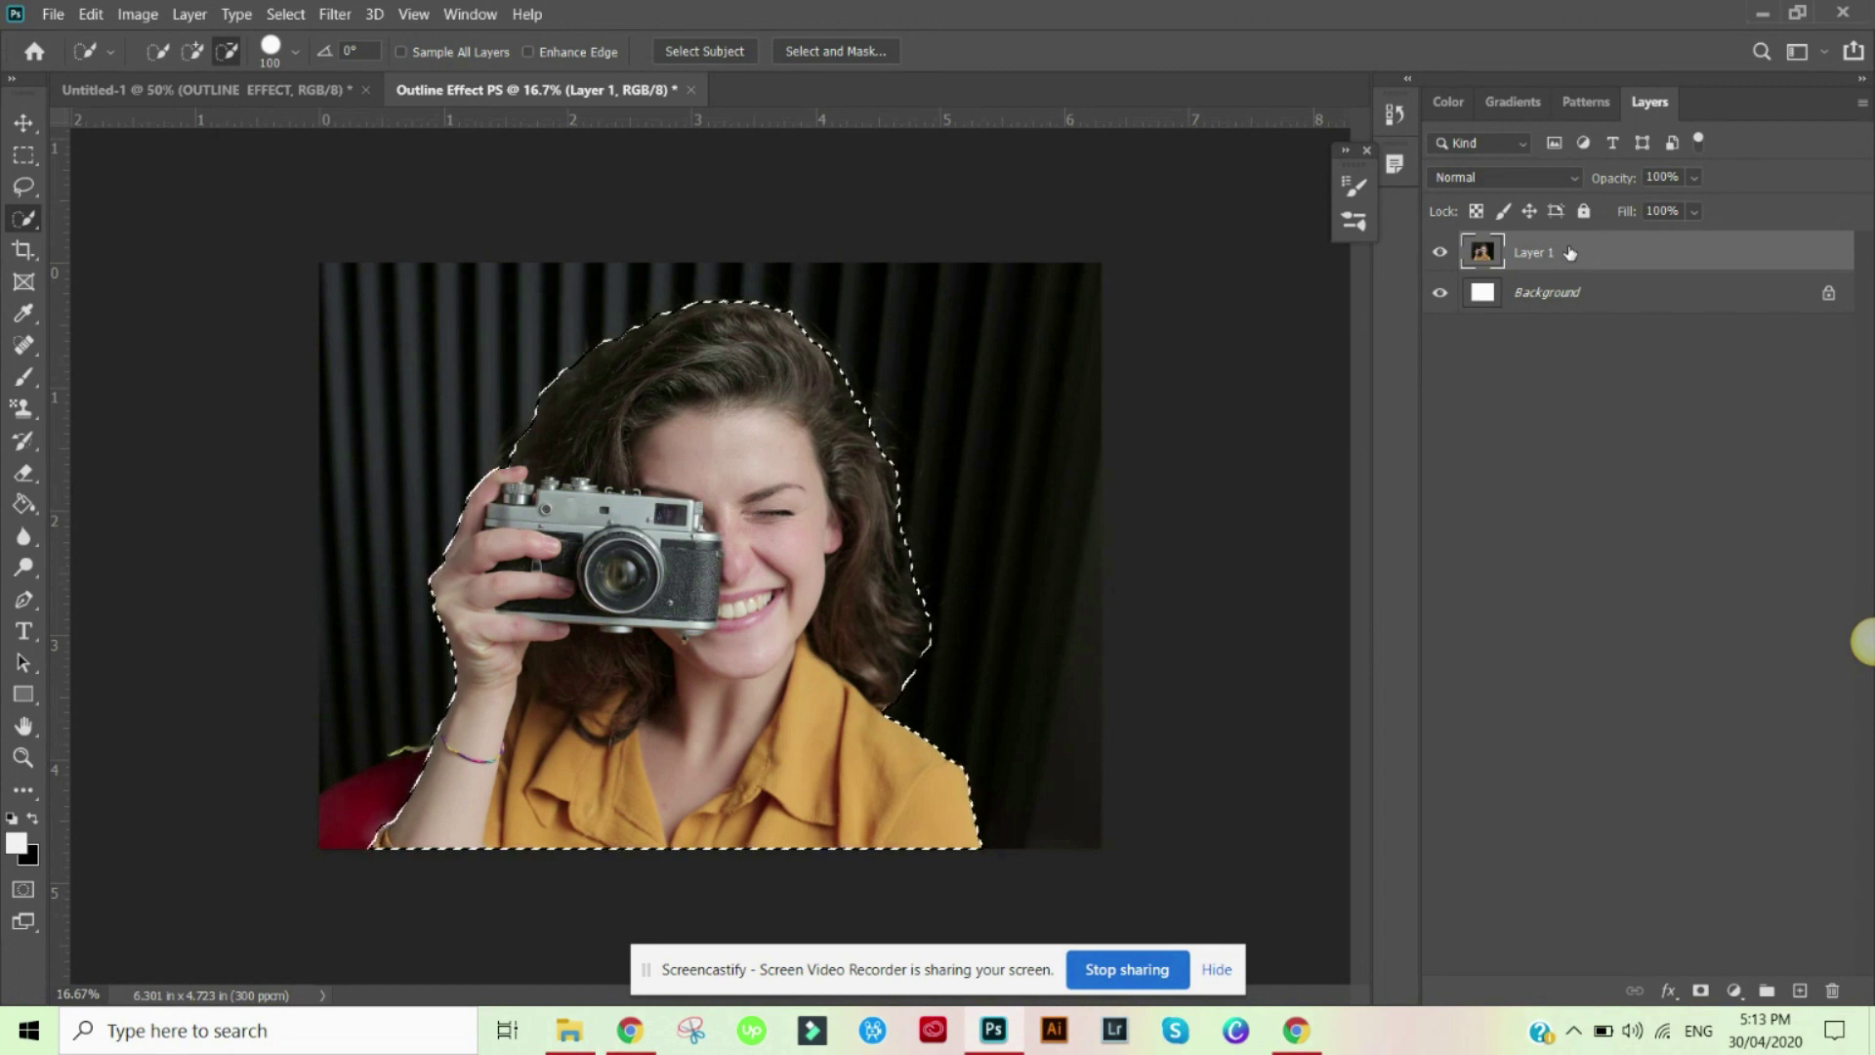
Smooth the selection's edges in Select and Mask with Smooth set to 100, and apply it
right_click(779, 497)
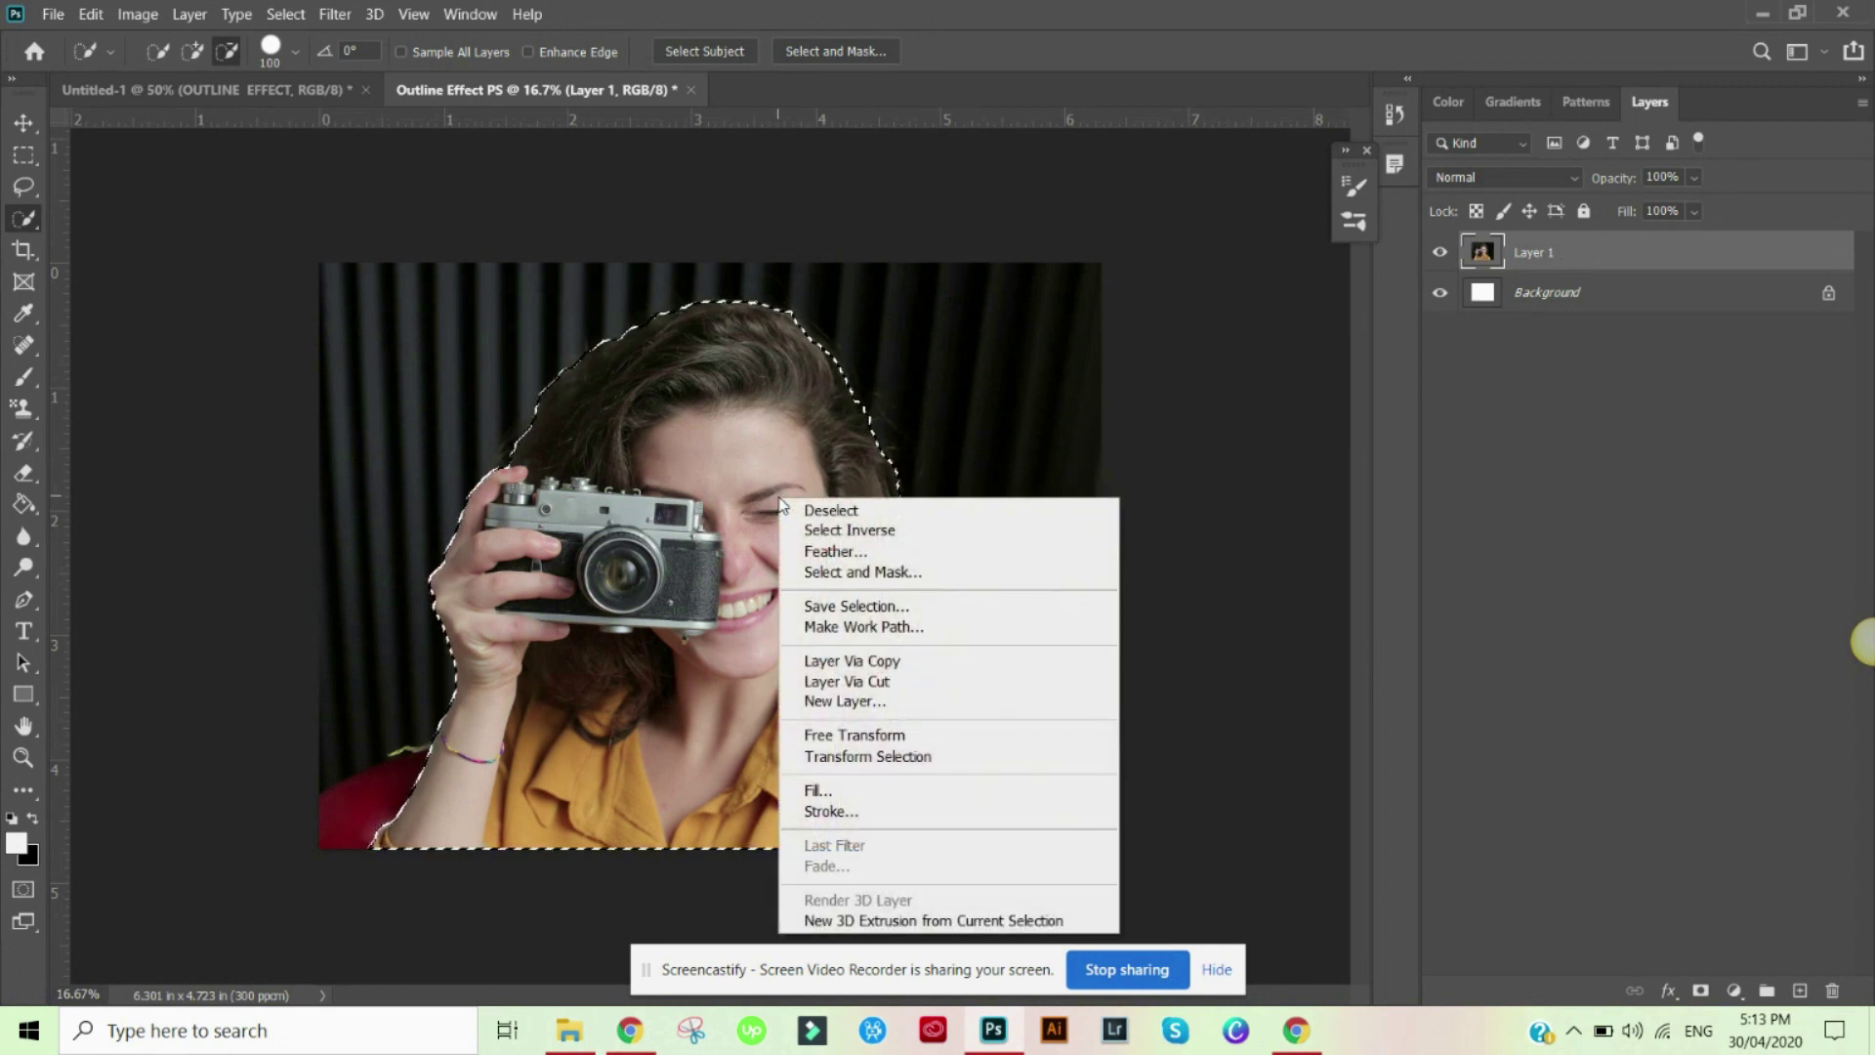
click(852, 575)
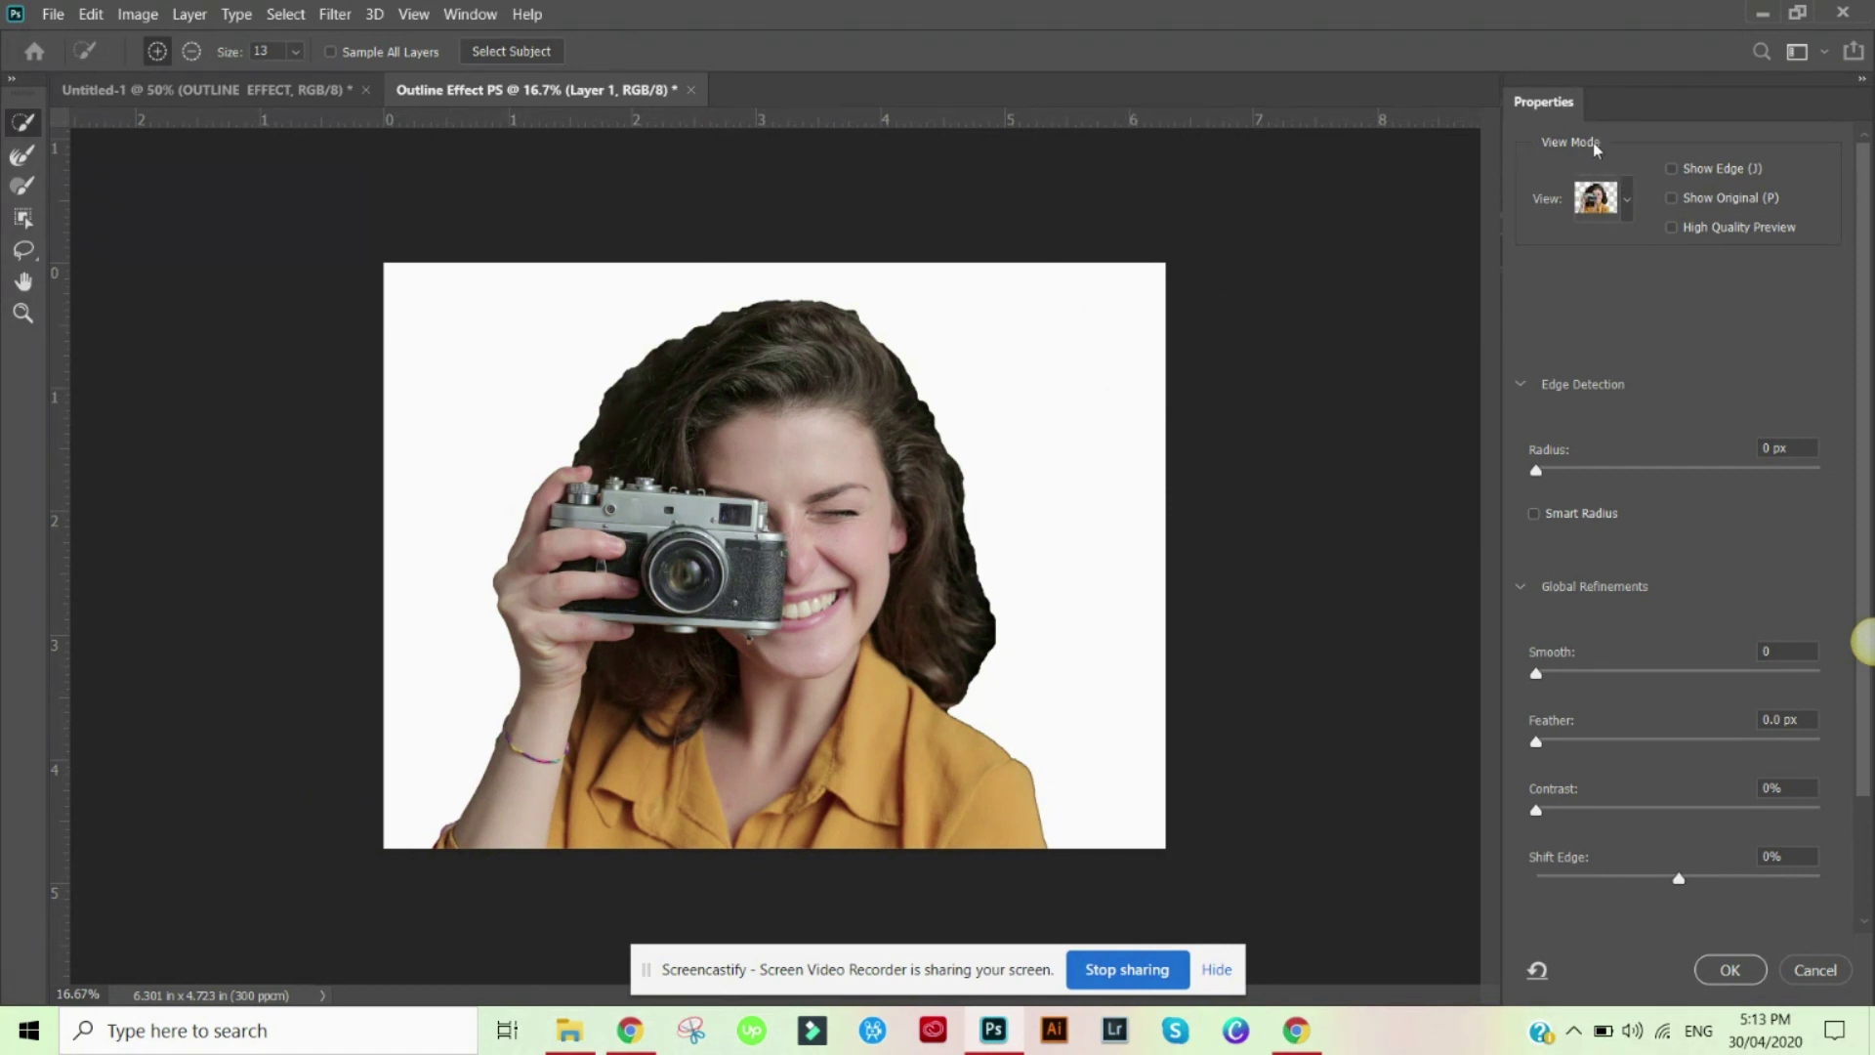
click(1626, 202)
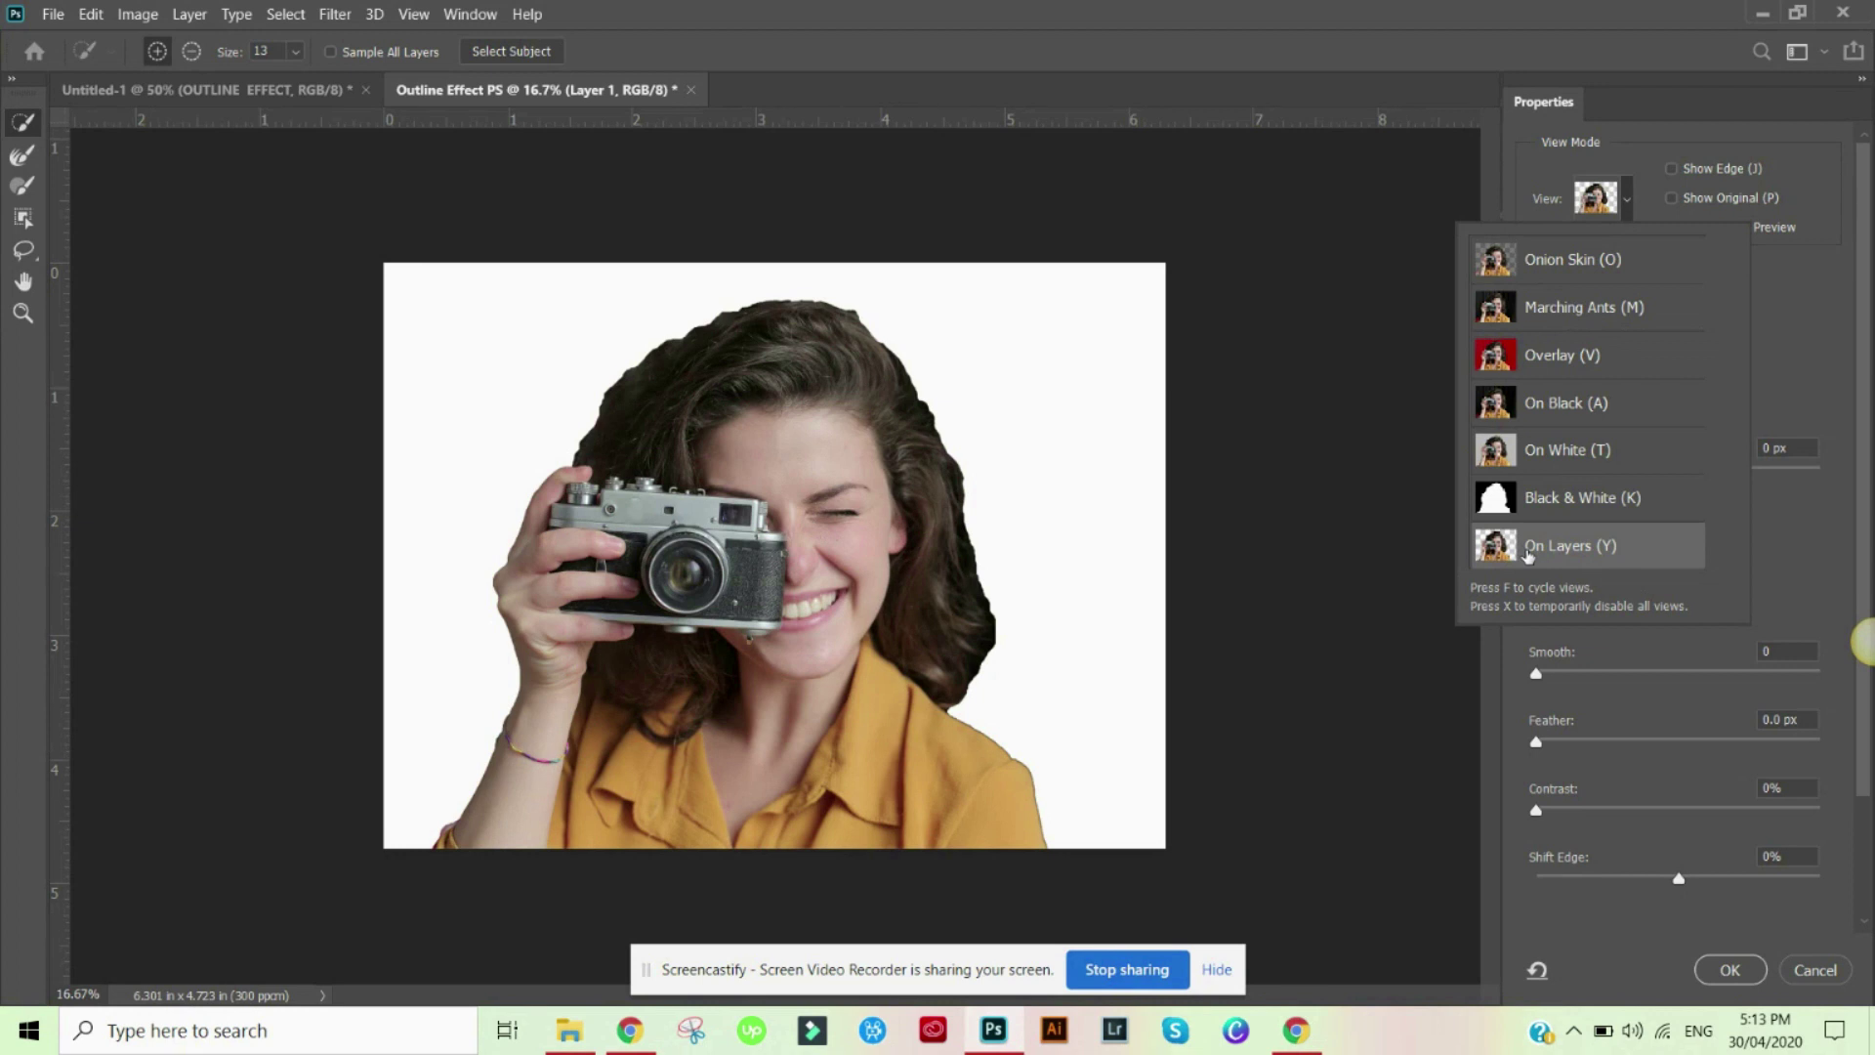
click(1794, 327)
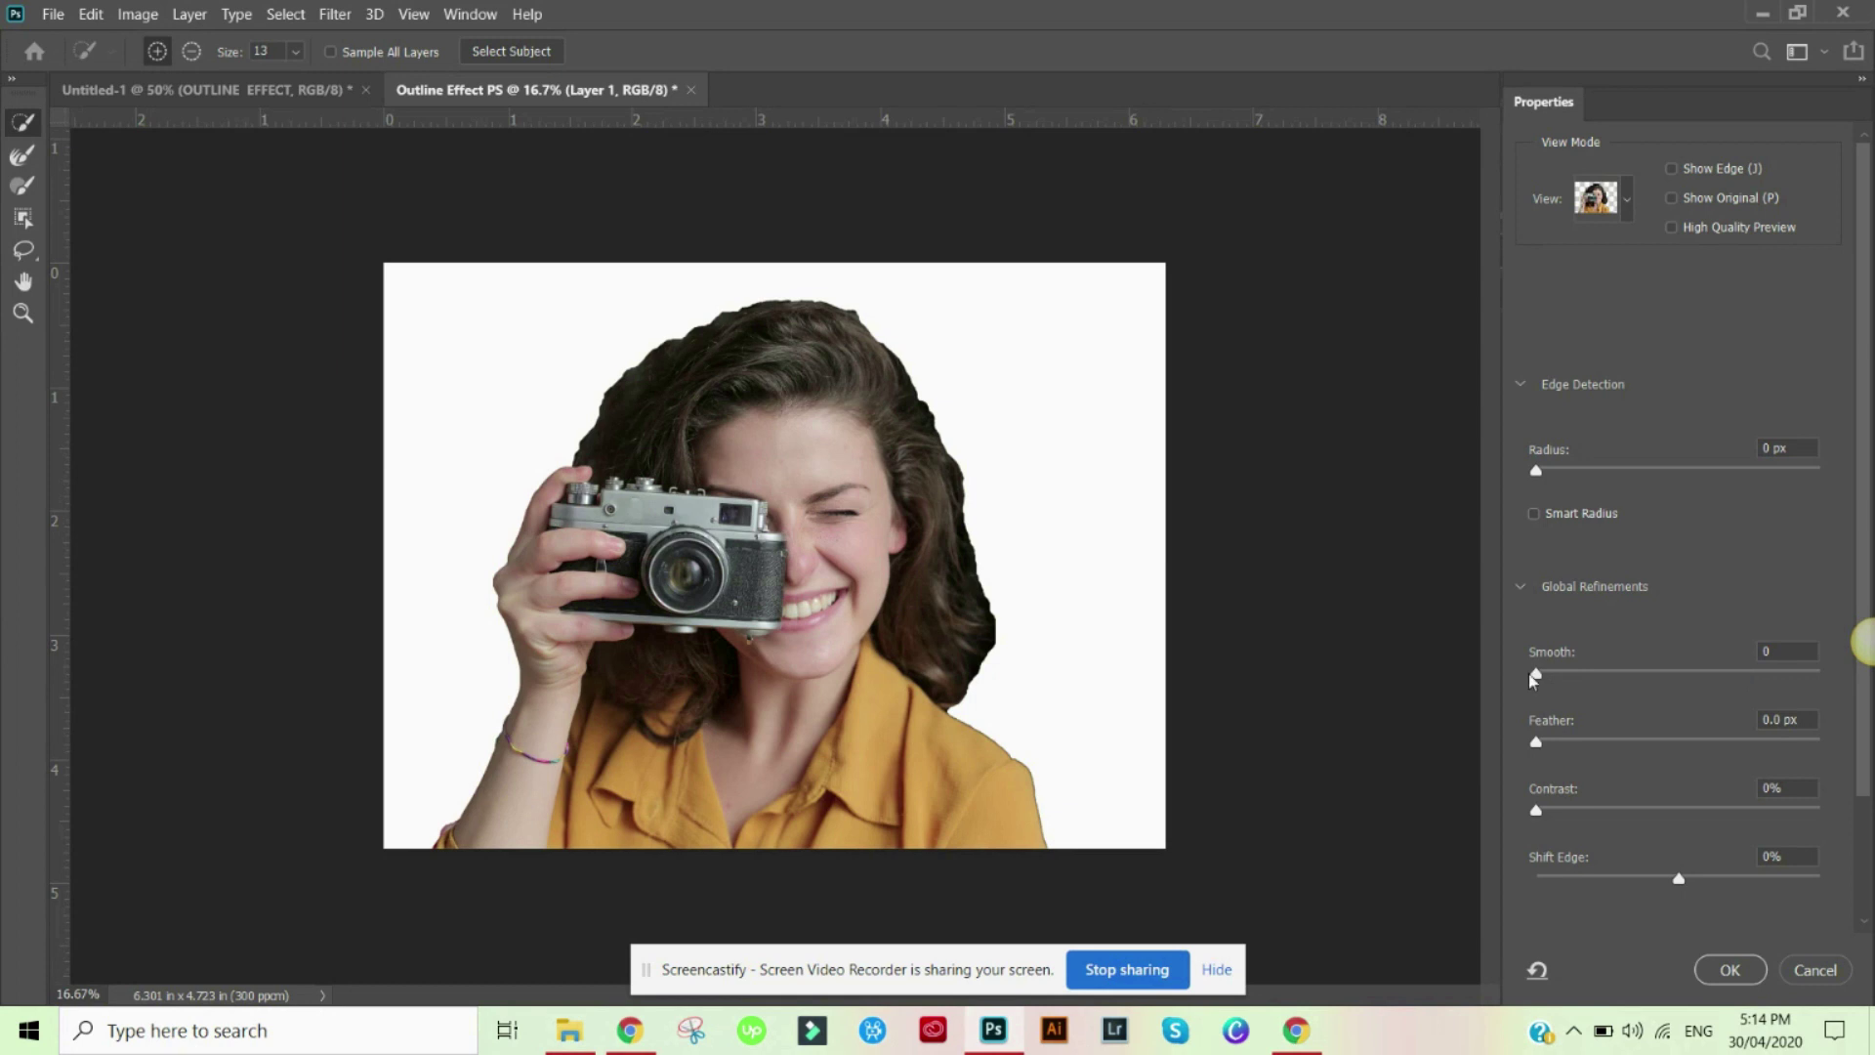
click(1596, 673)
text(1000)
key(BackSpace)
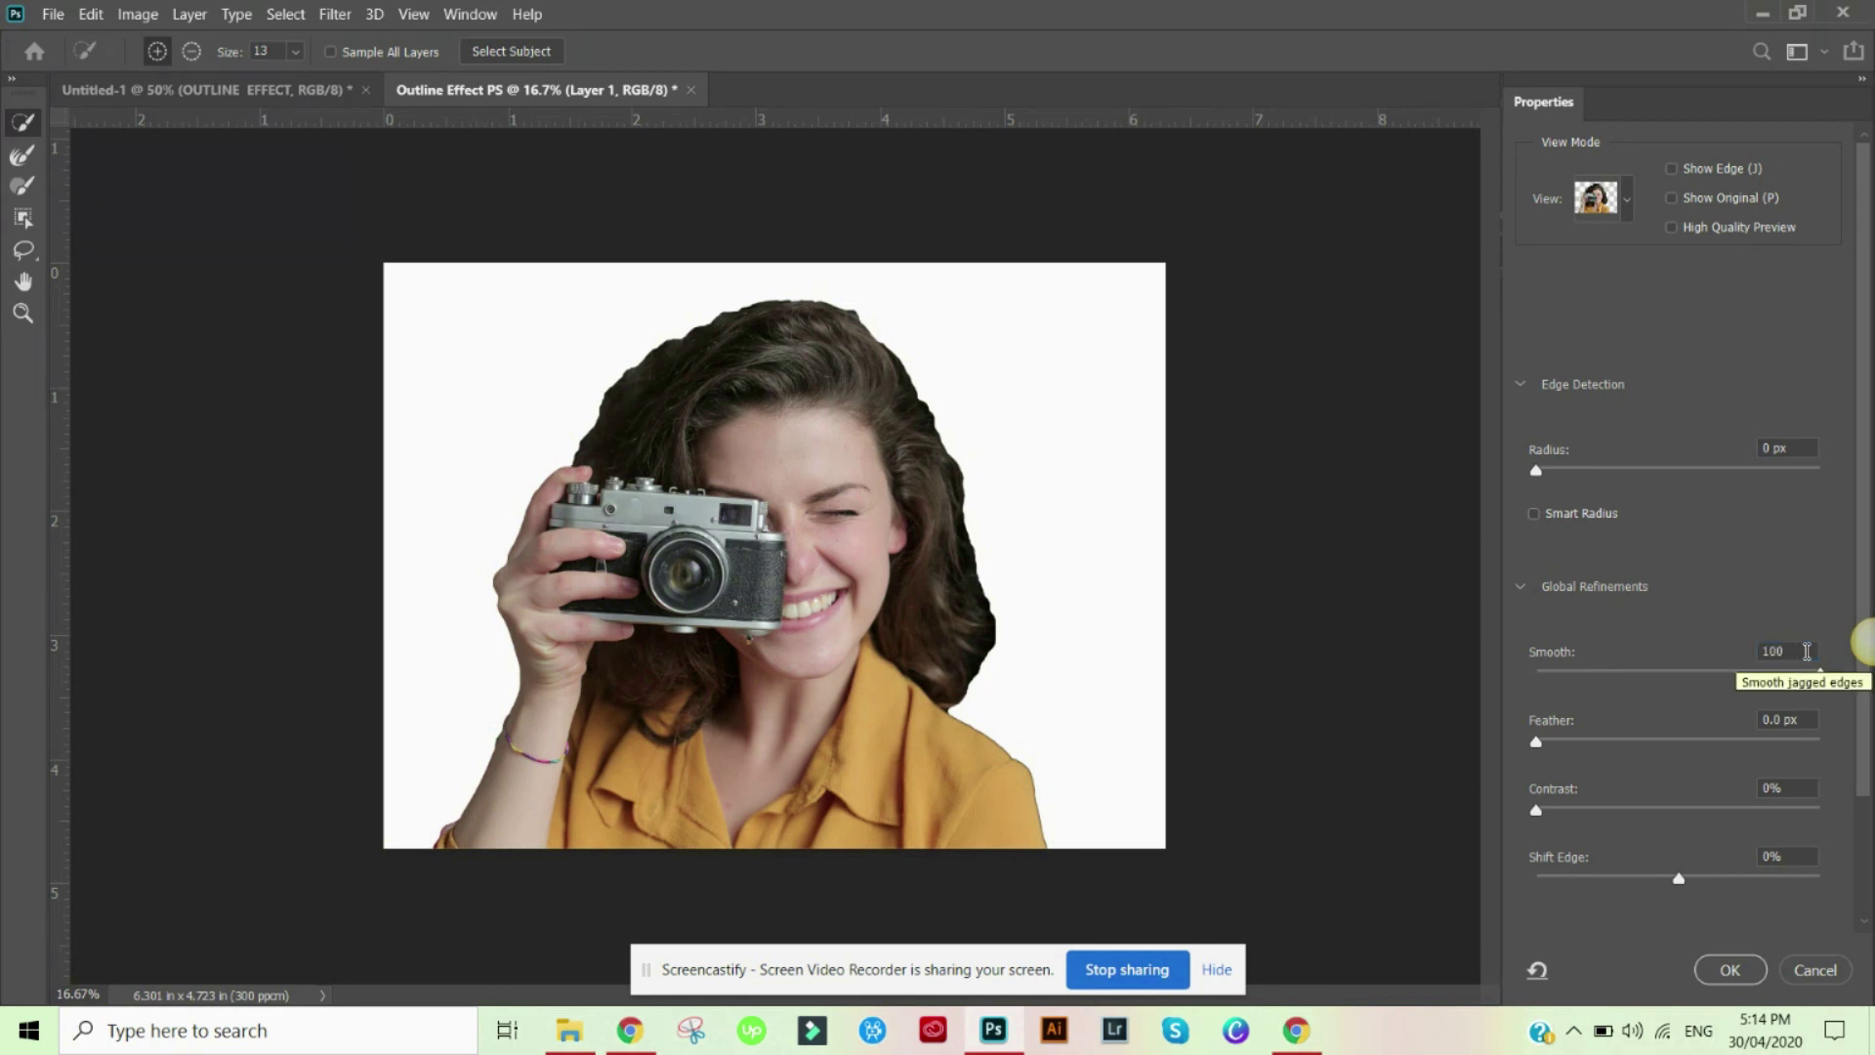
click(1732, 972)
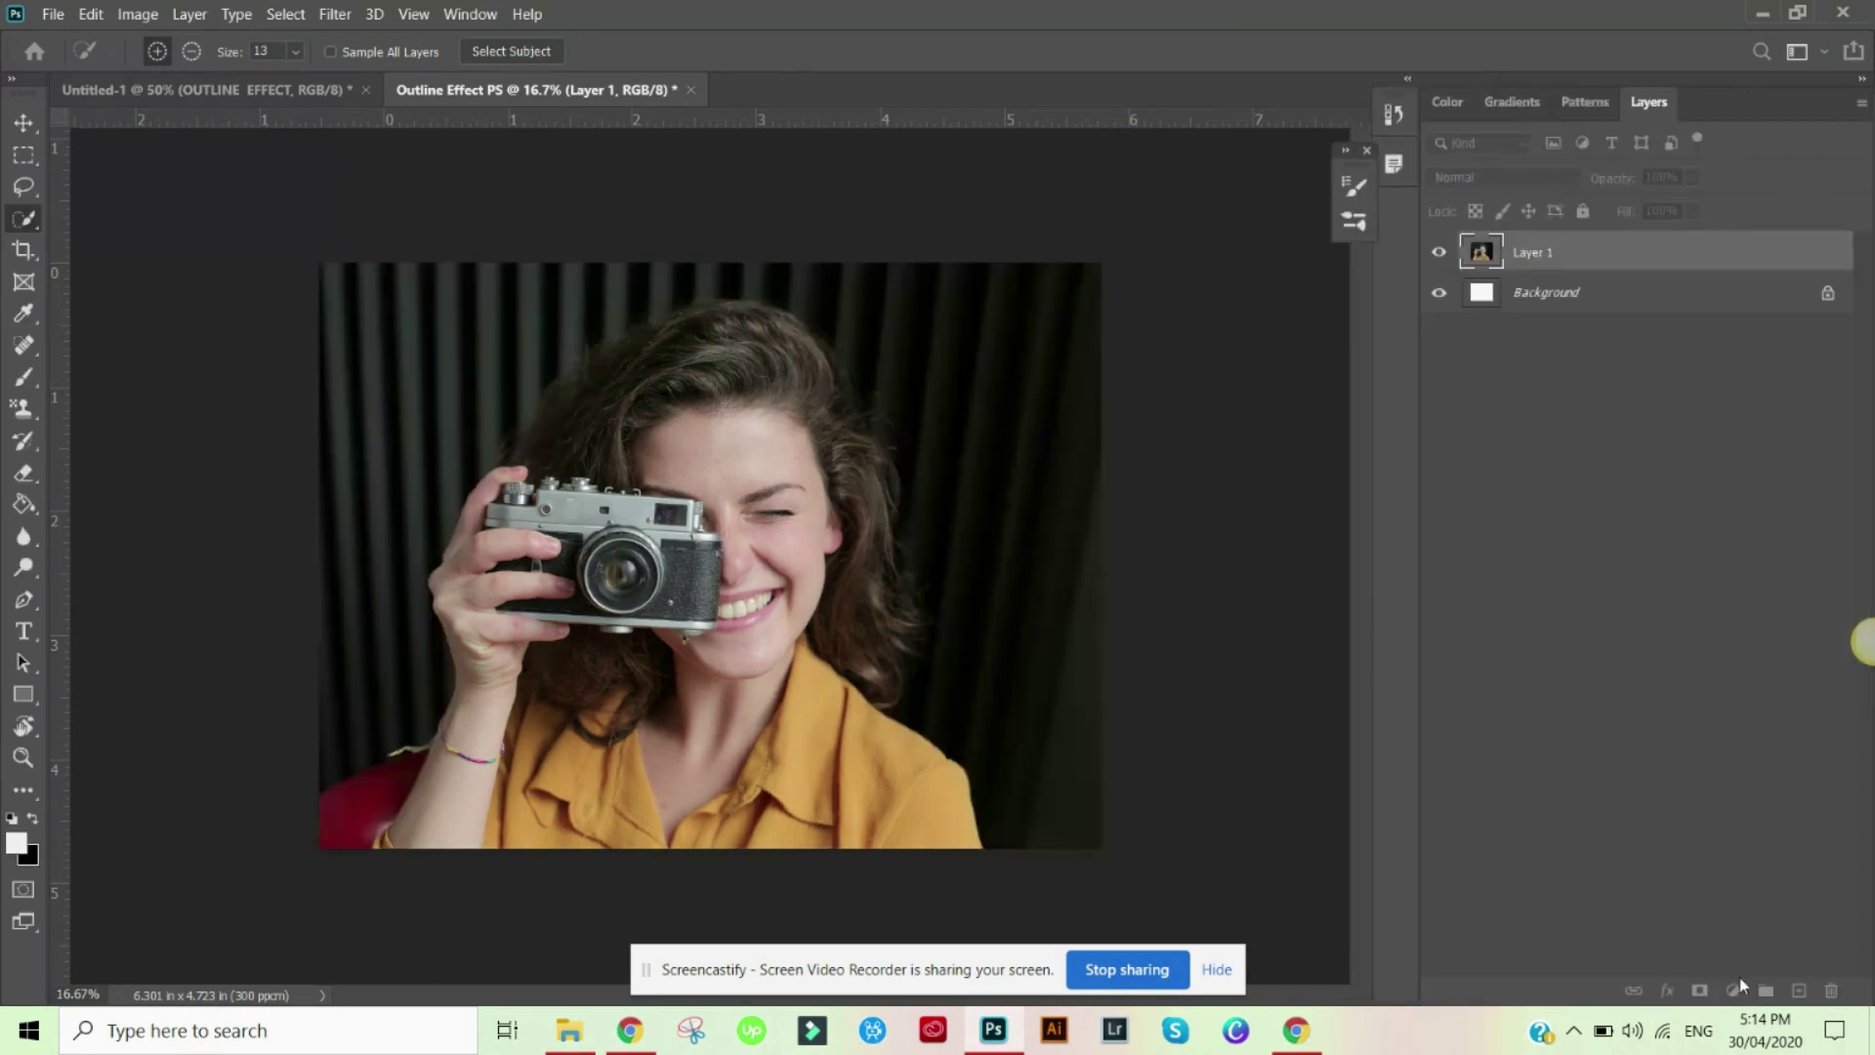
Copy the selected woman onto a new layer with Layer Via Copy
right_click(781, 523)
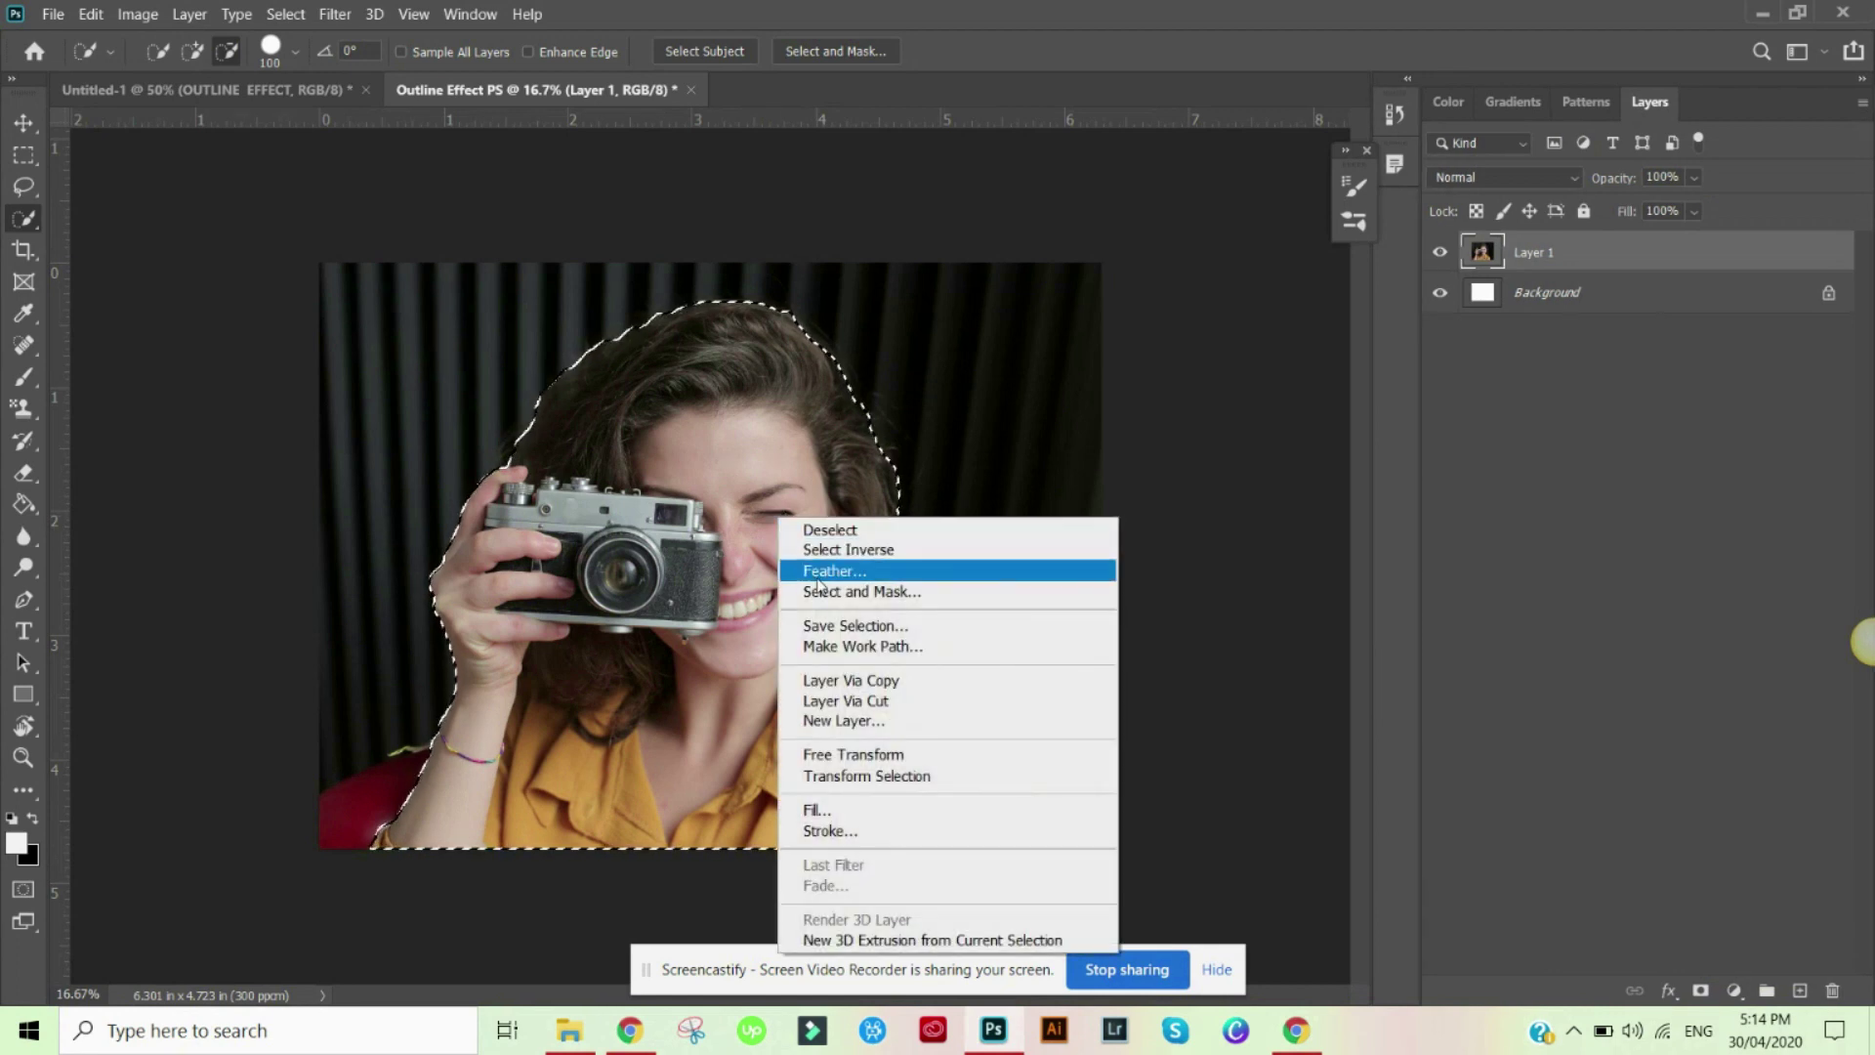
click(837, 679)
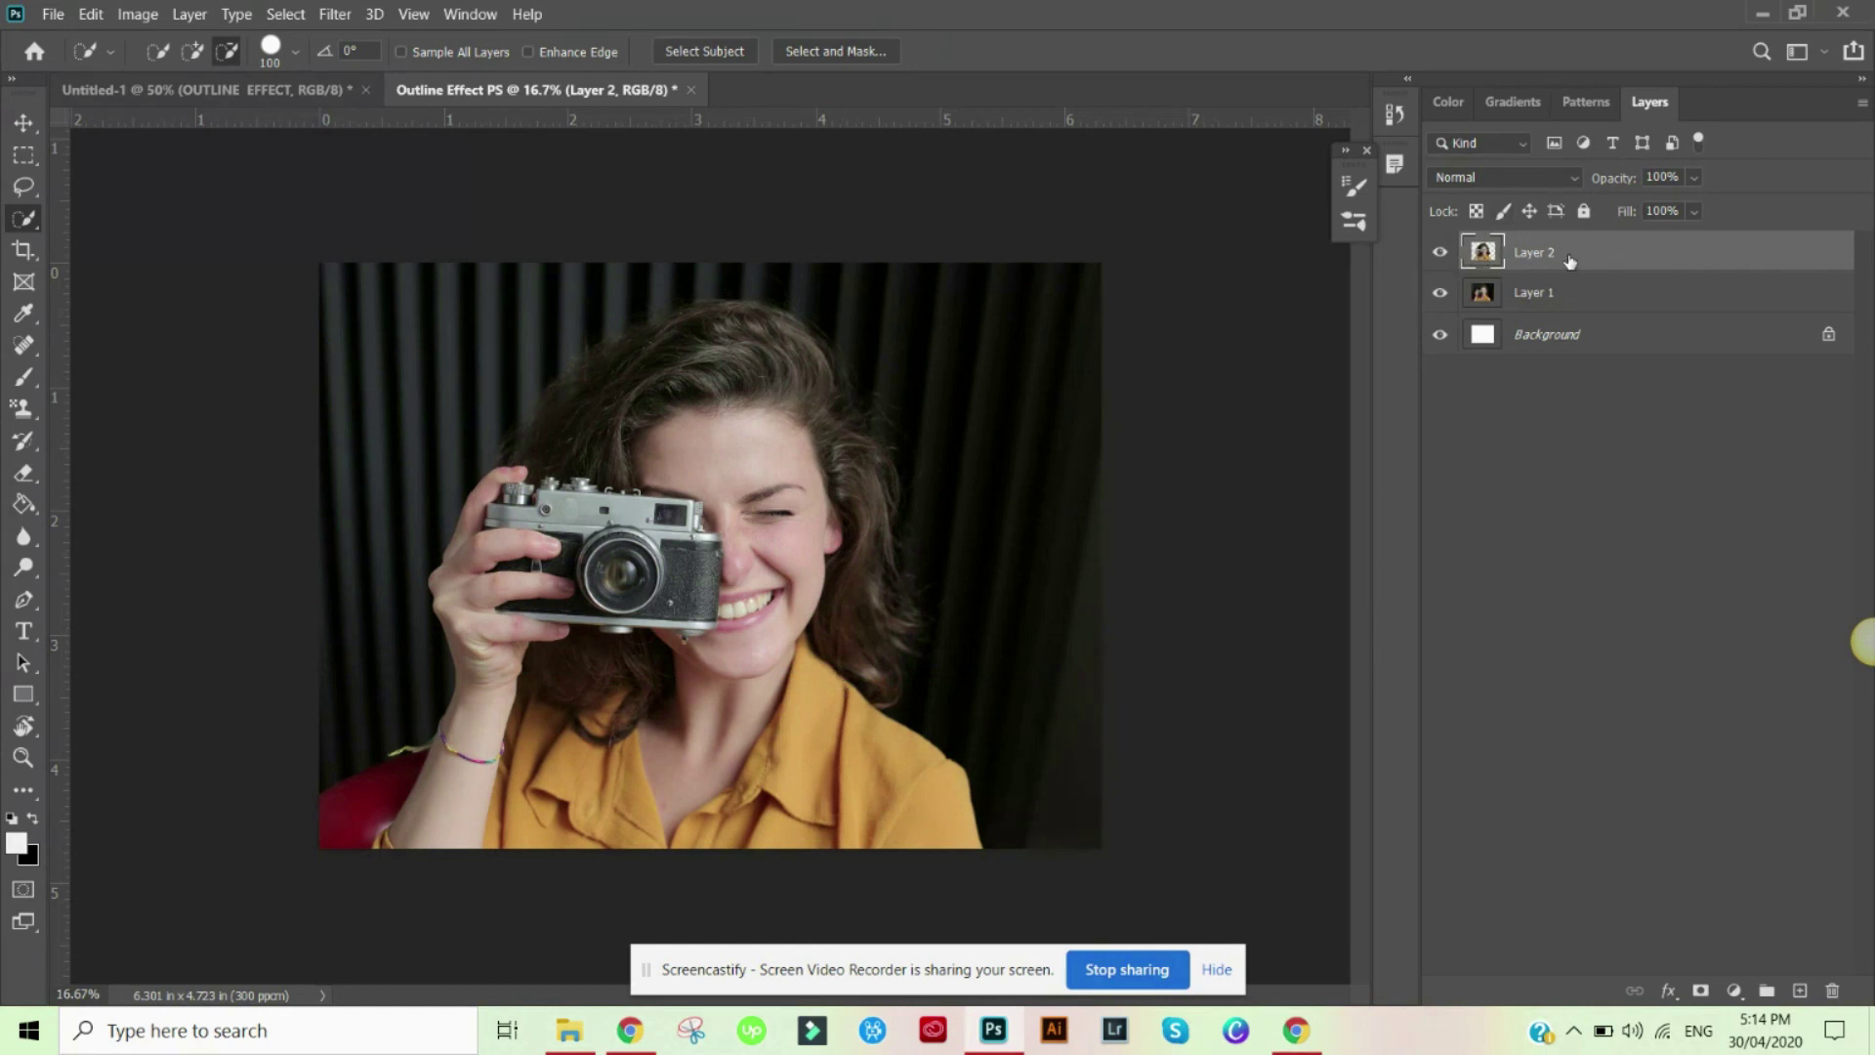
click(1597, 534)
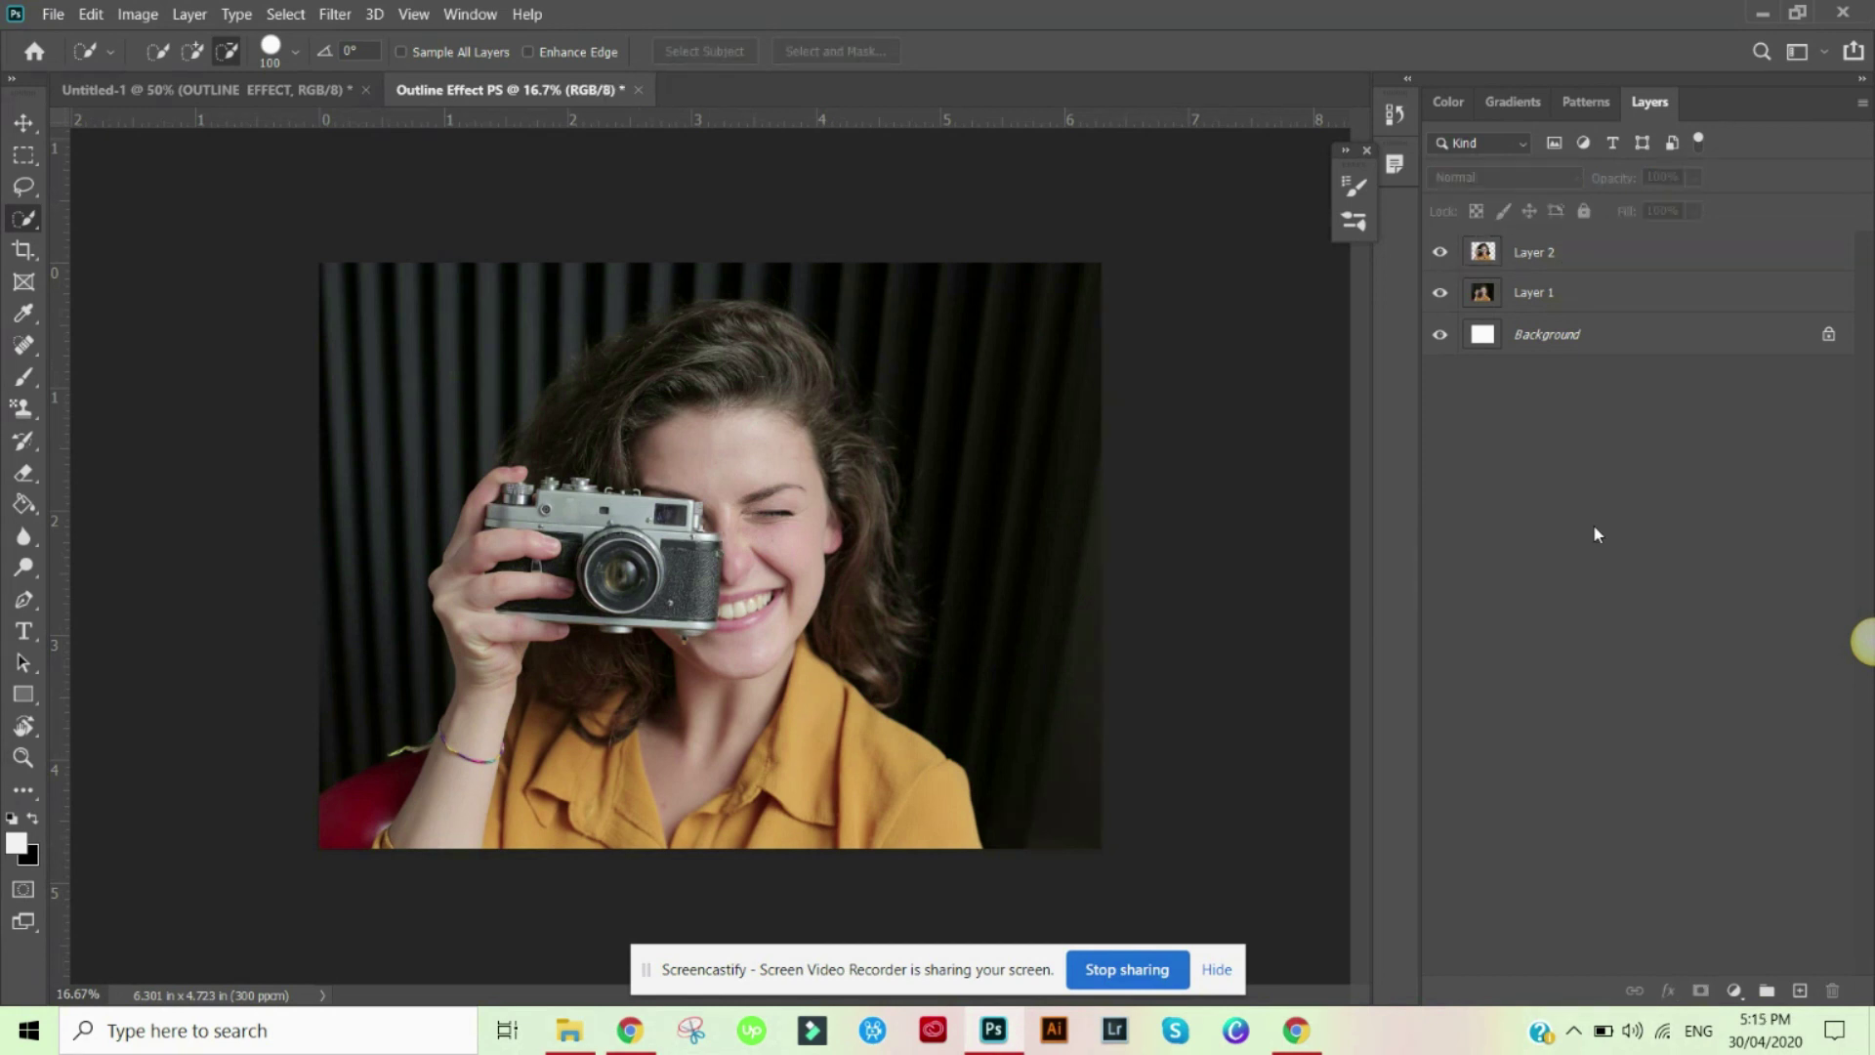
Add an Outer Glow to the woman's cutout on Layer 2 with opacity 100% and size 40 px
click(1576, 259)
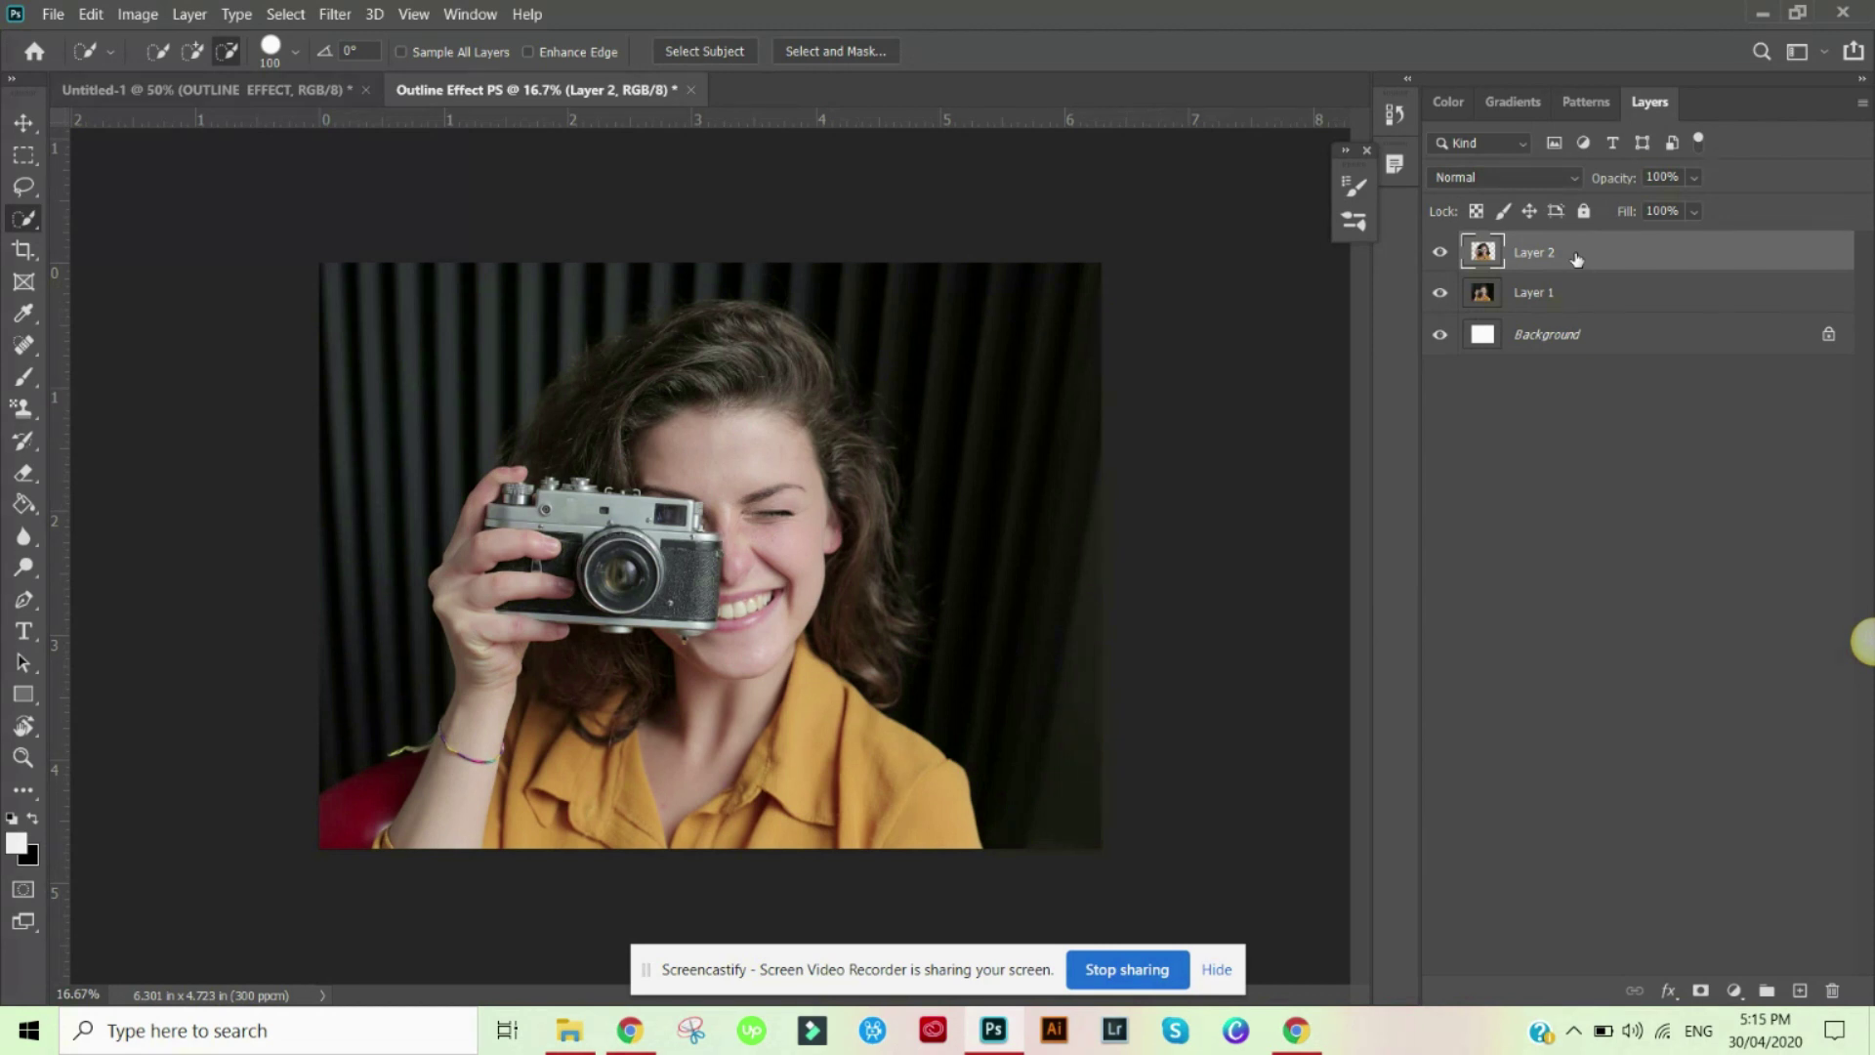
click(193, 15)
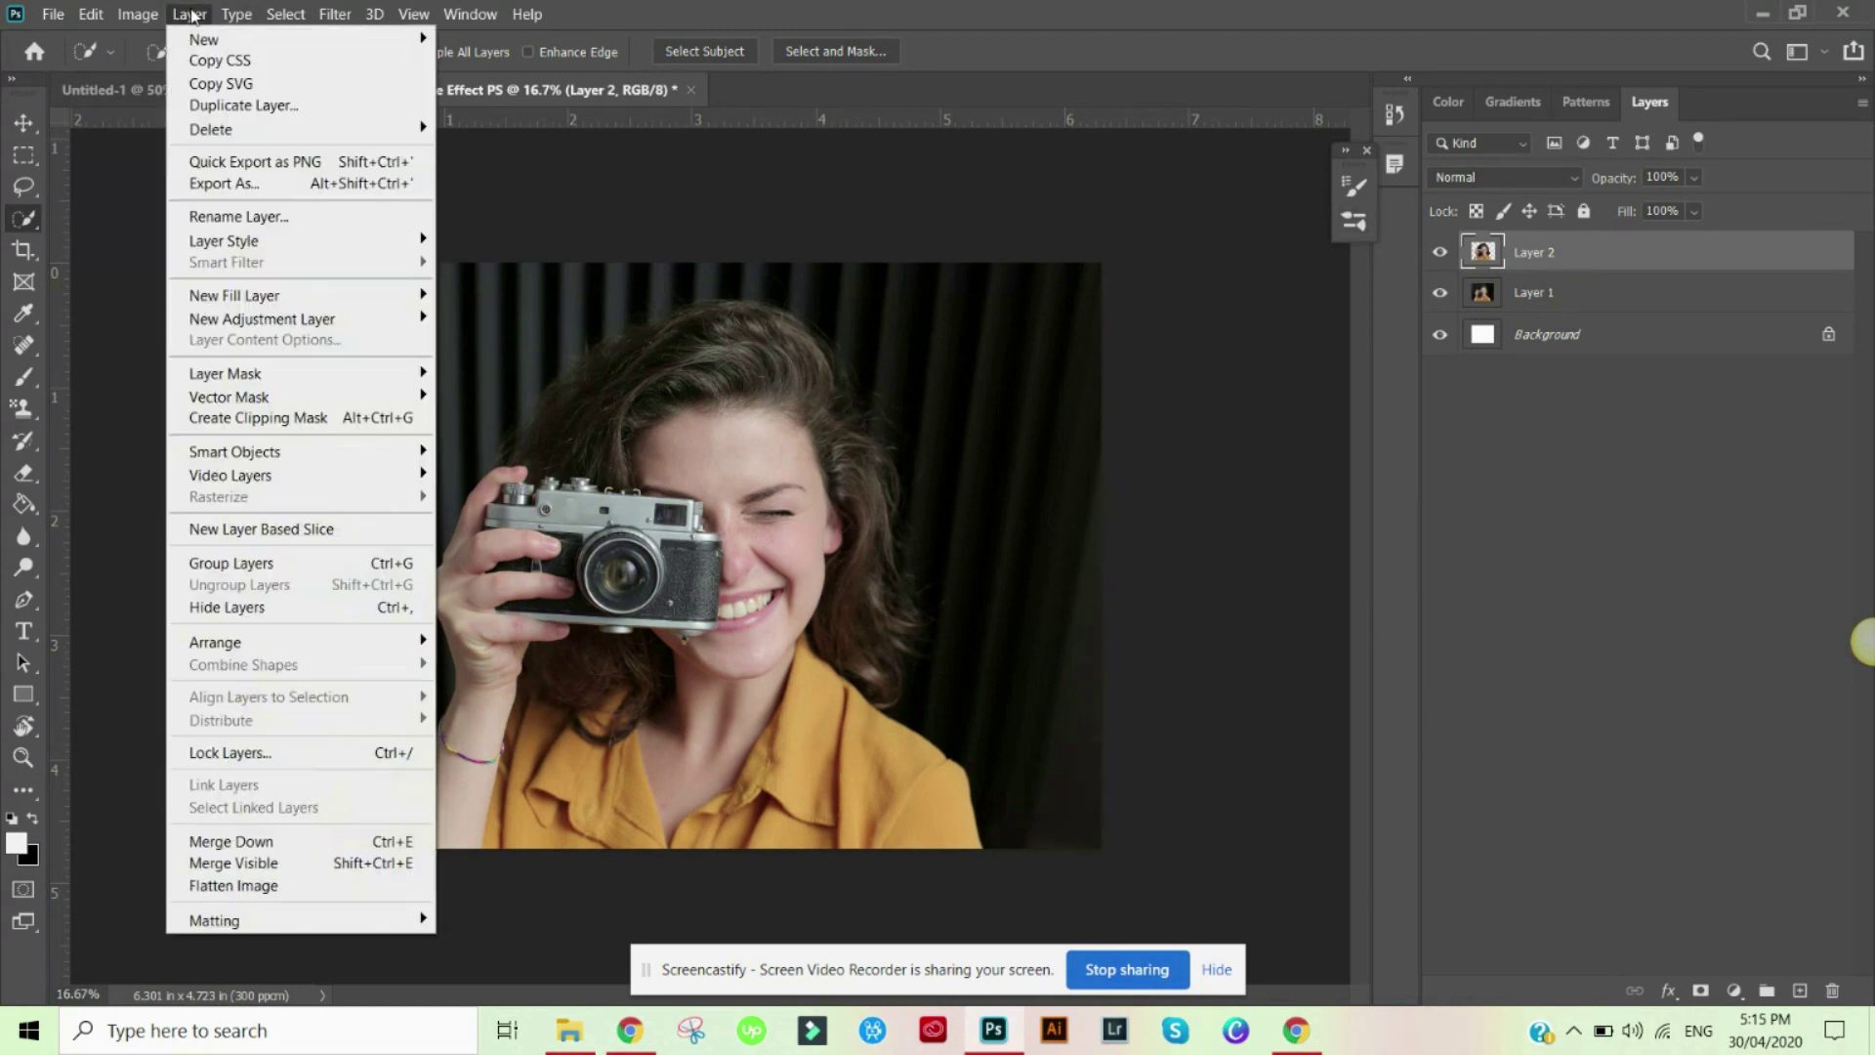
mouse_move(244, 242)
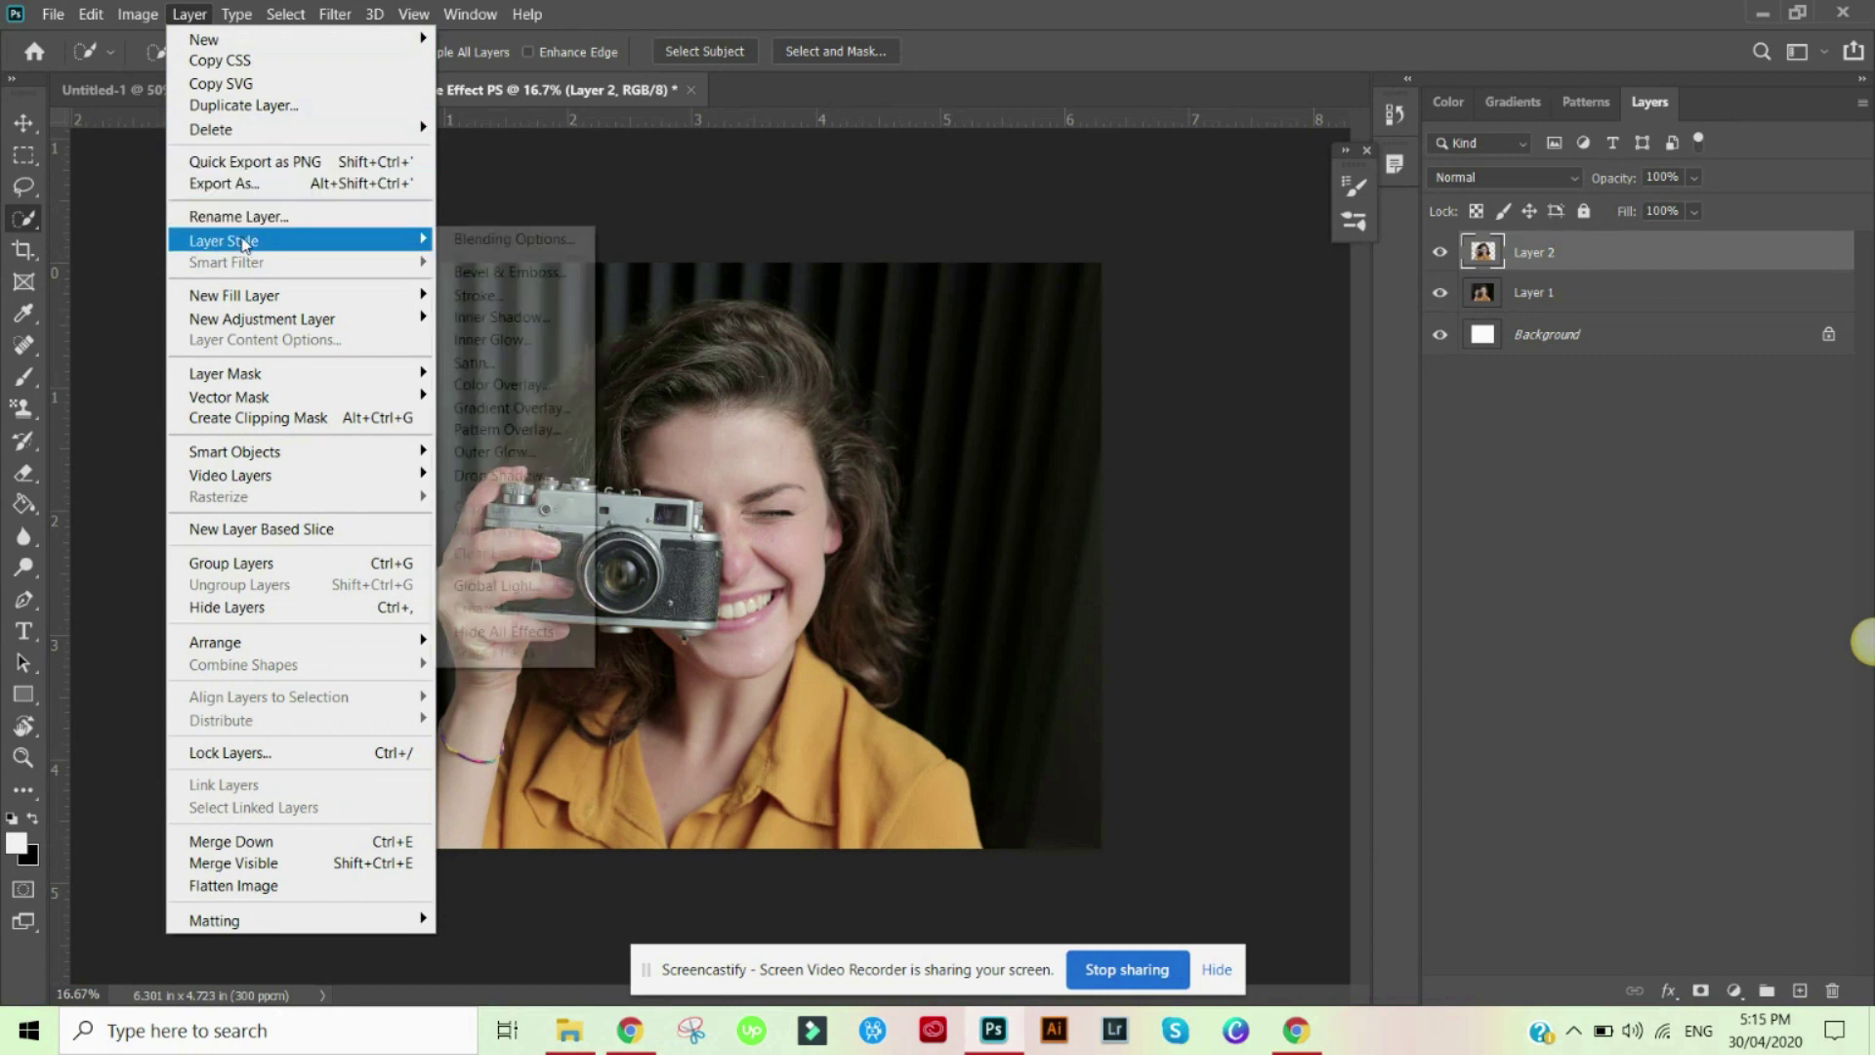
click(520, 449)
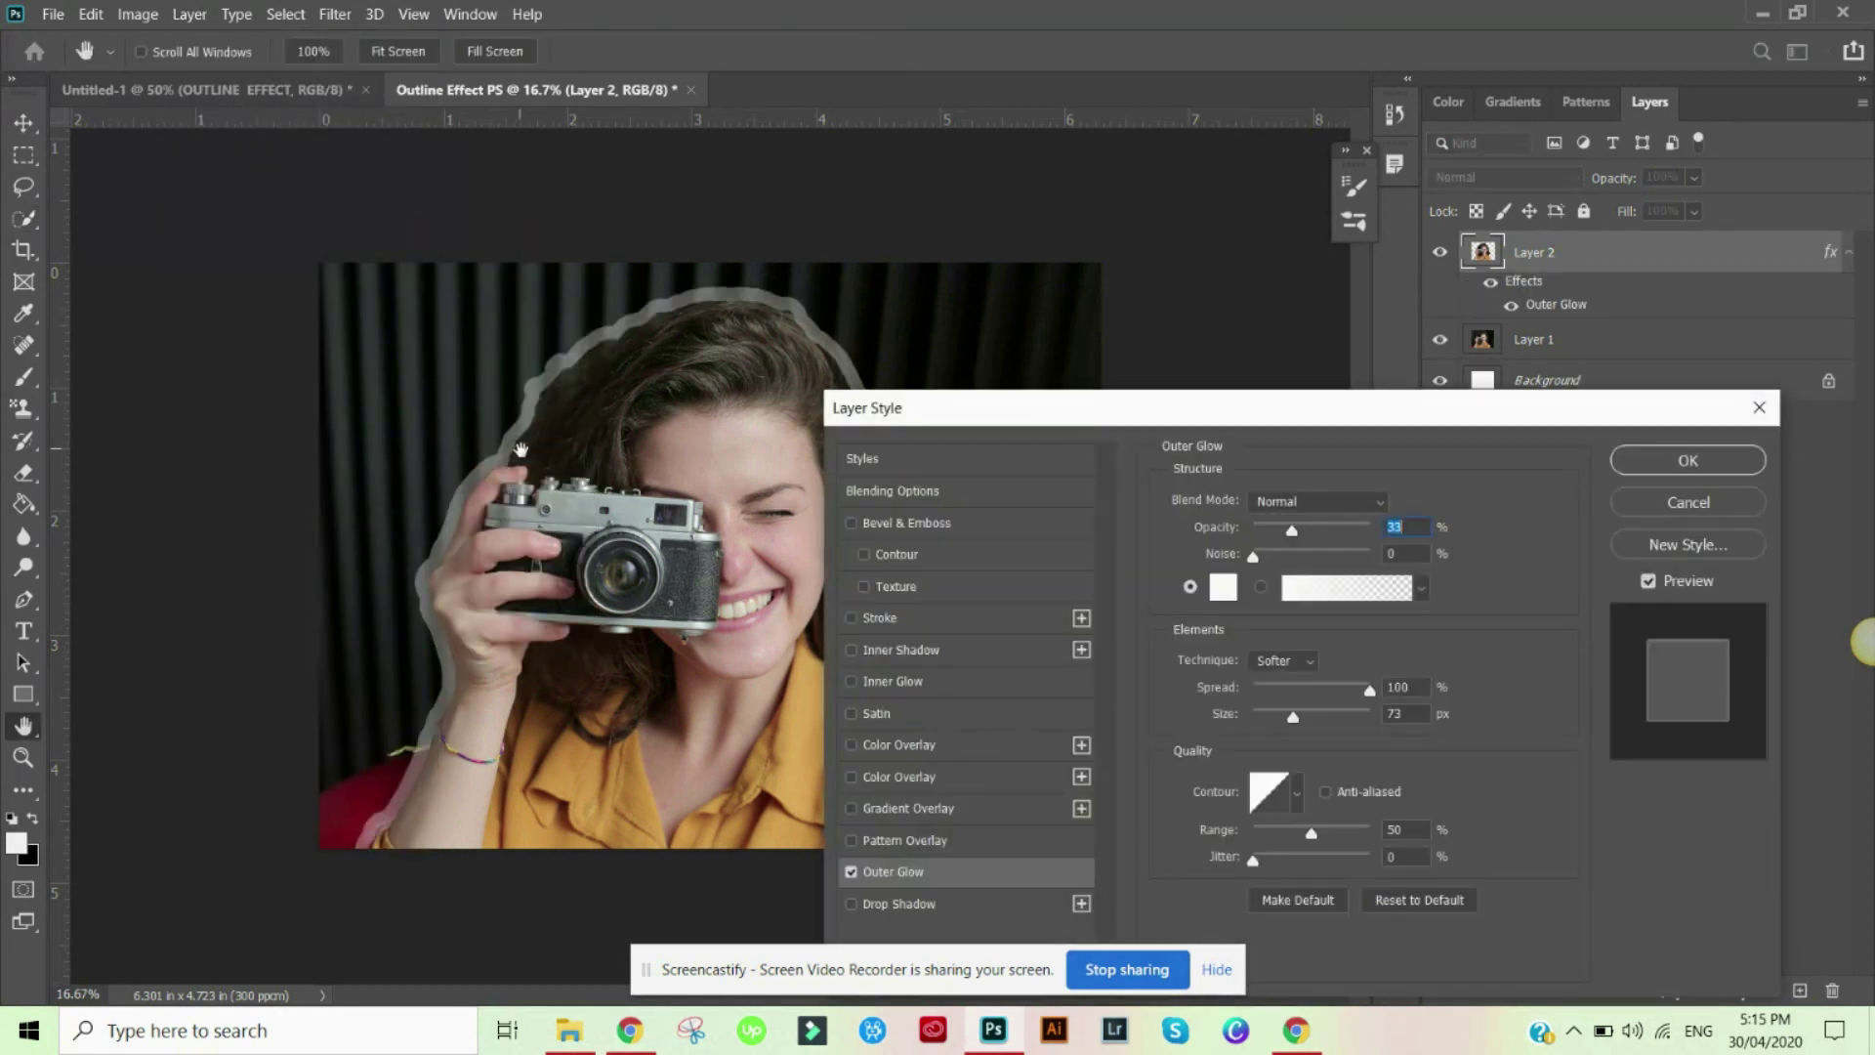
drag(954, 406, 1088, 192)
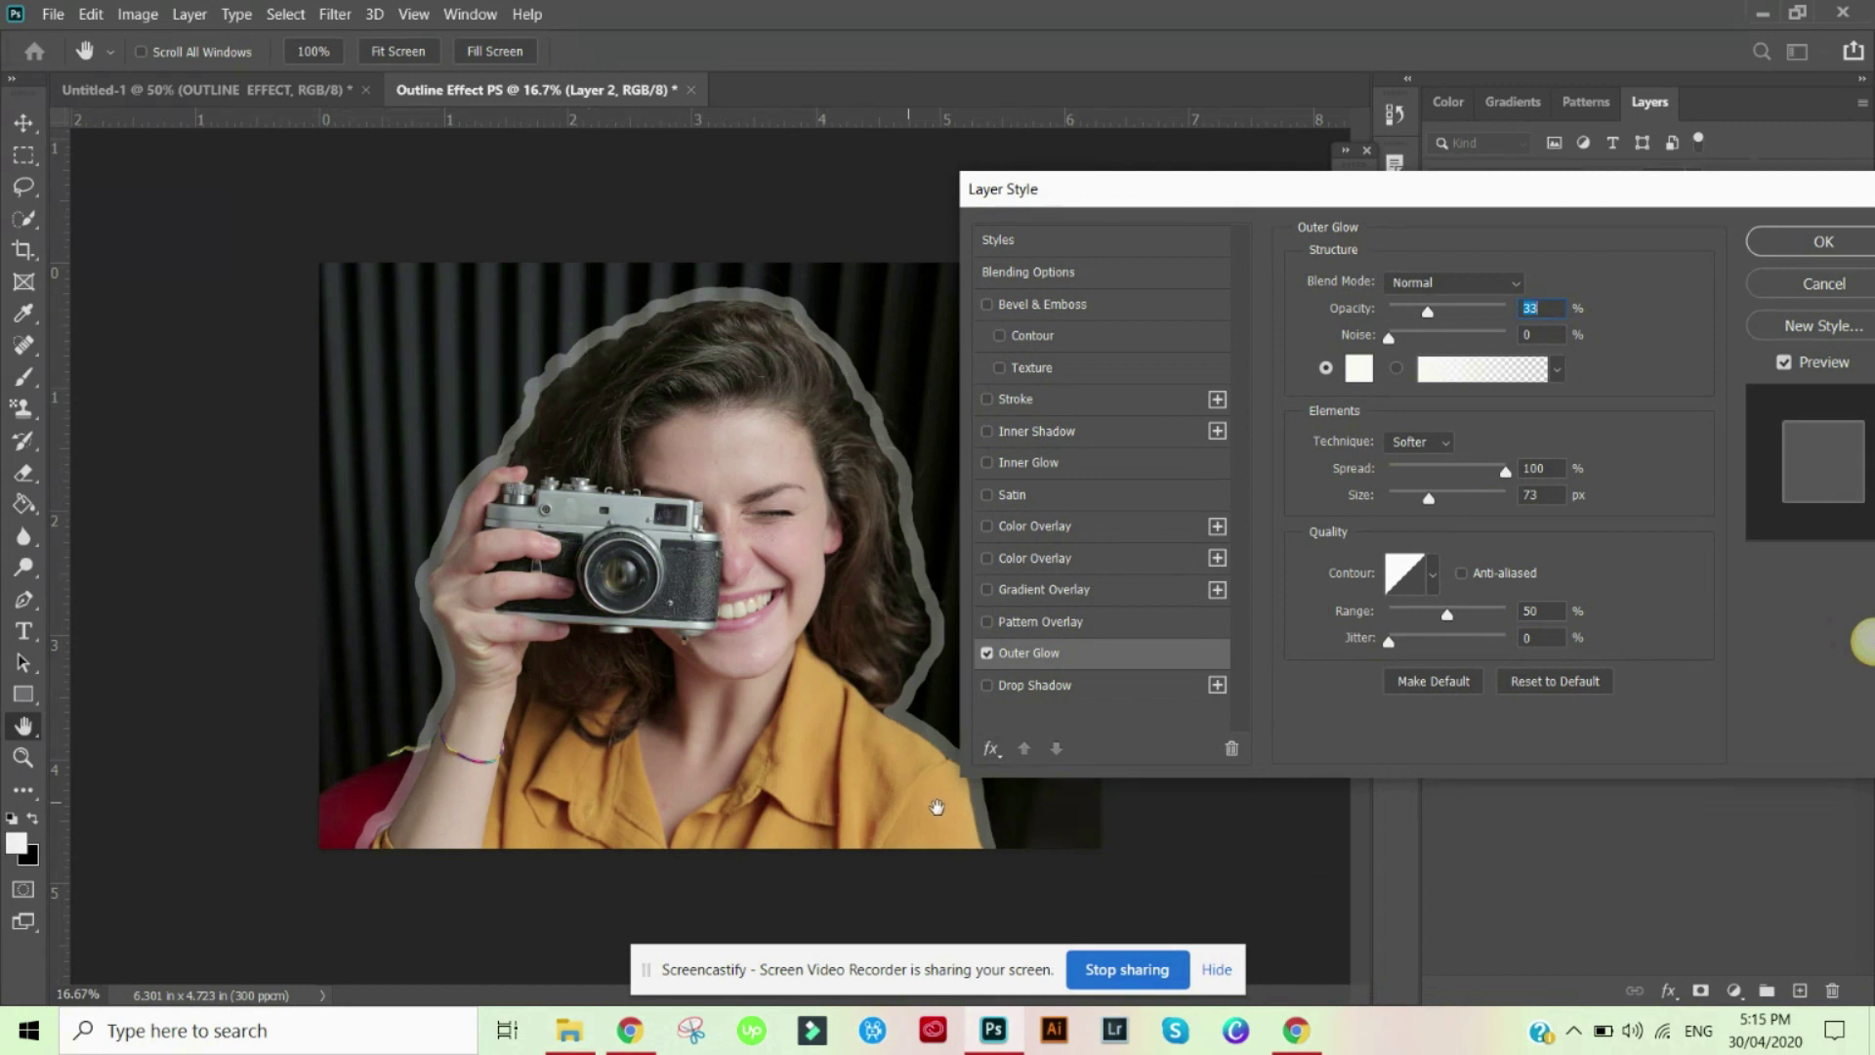
drag(1429, 313, 1504, 317)
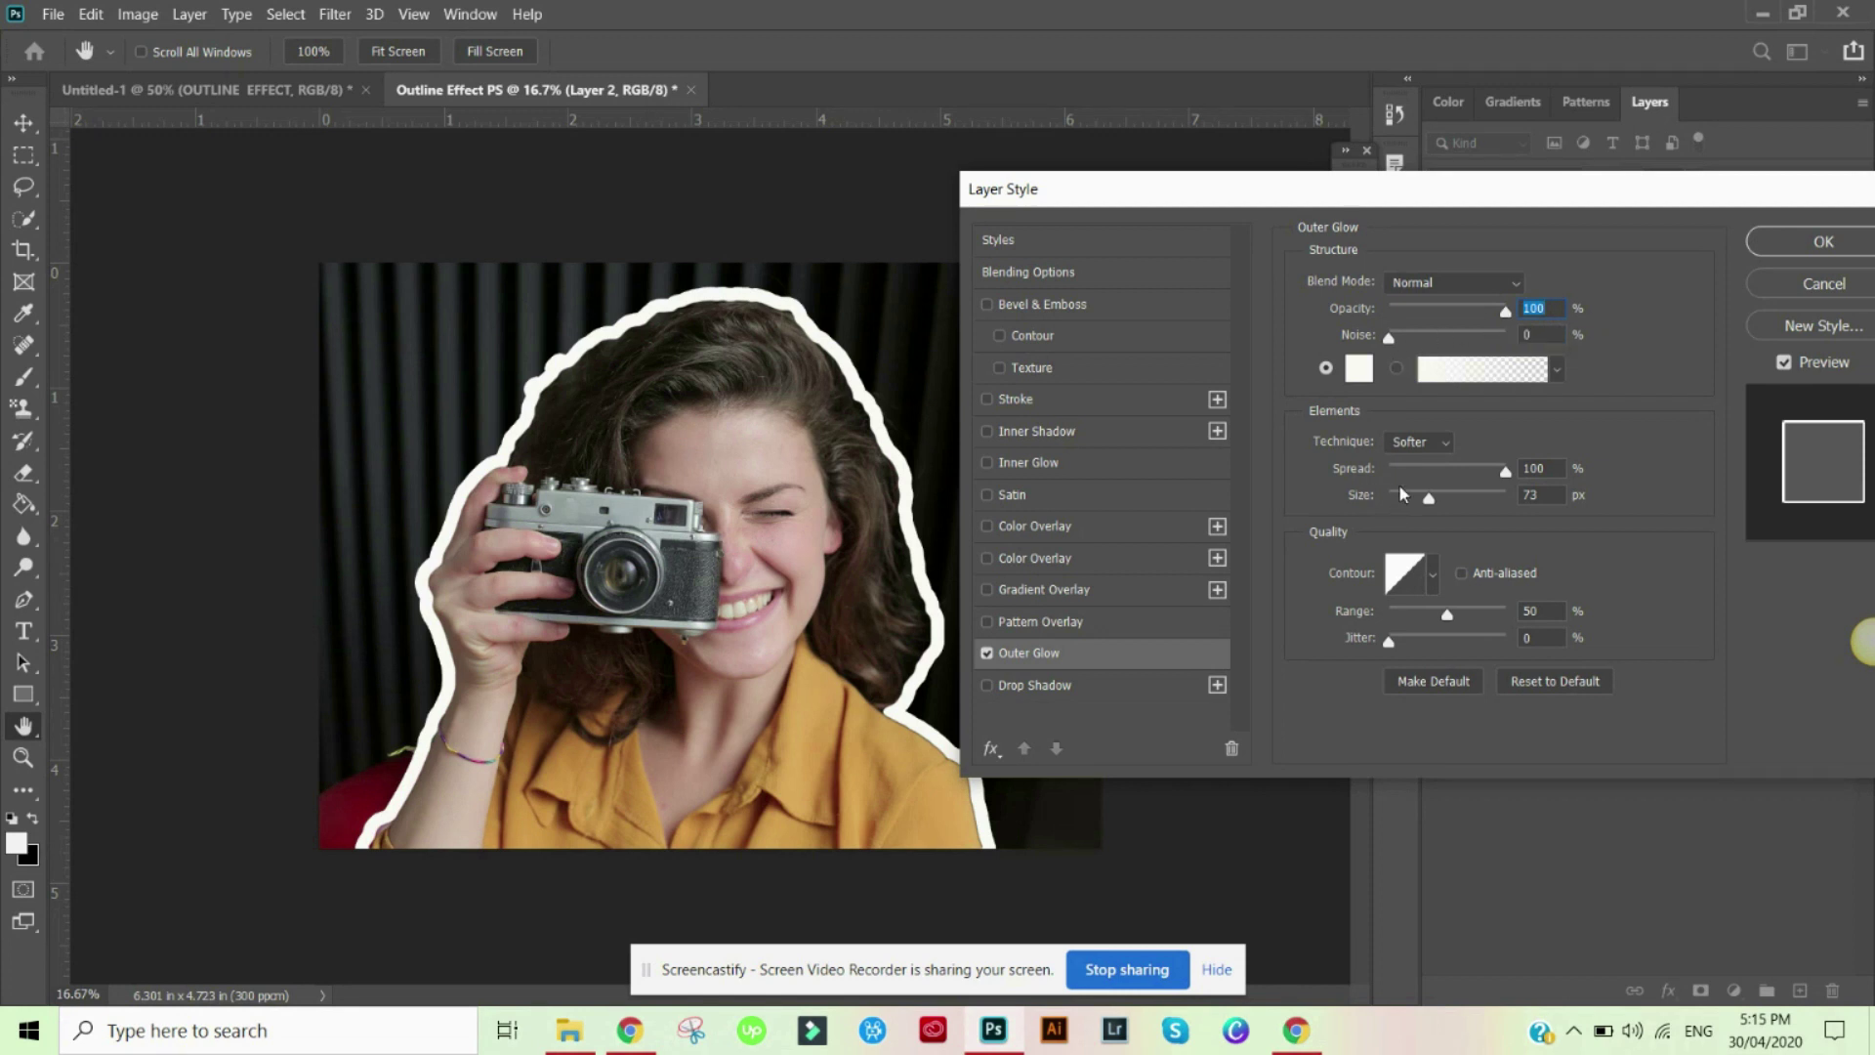
drag(1428, 506, 1417, 507)
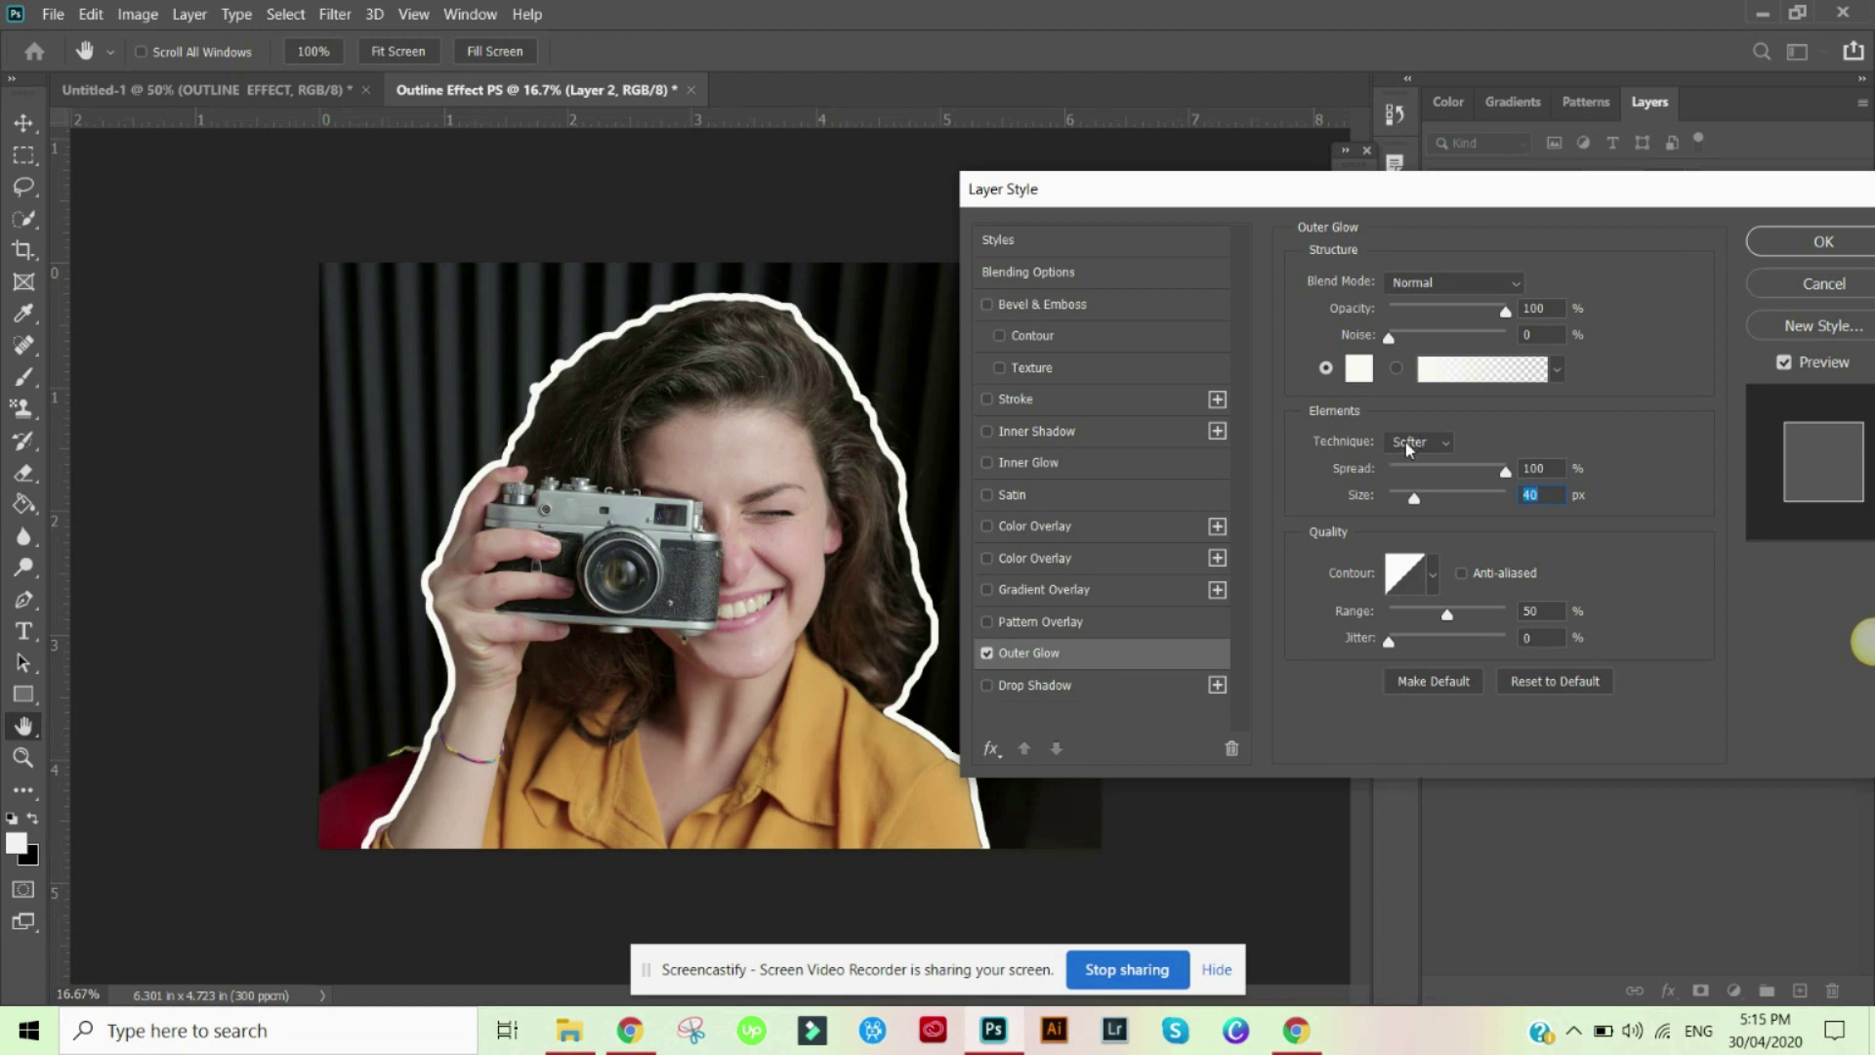
click(1443, 451)
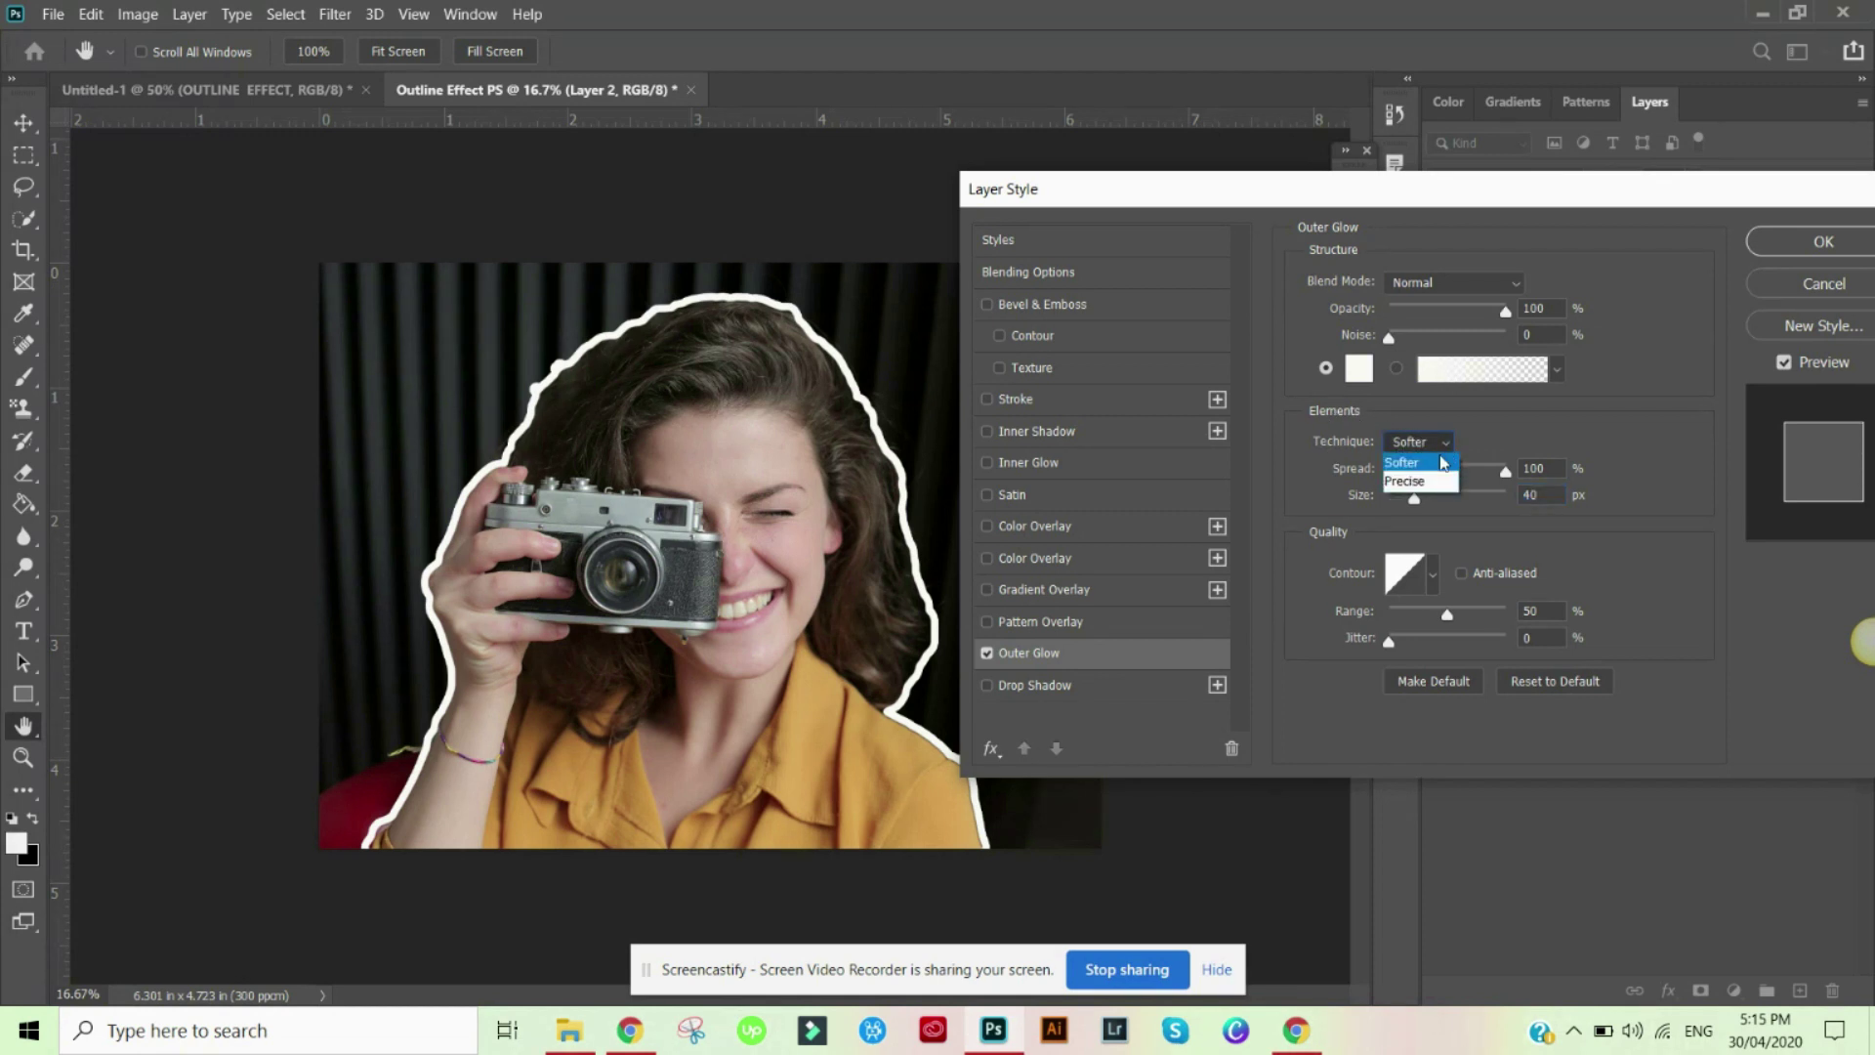
click(1527, 439)
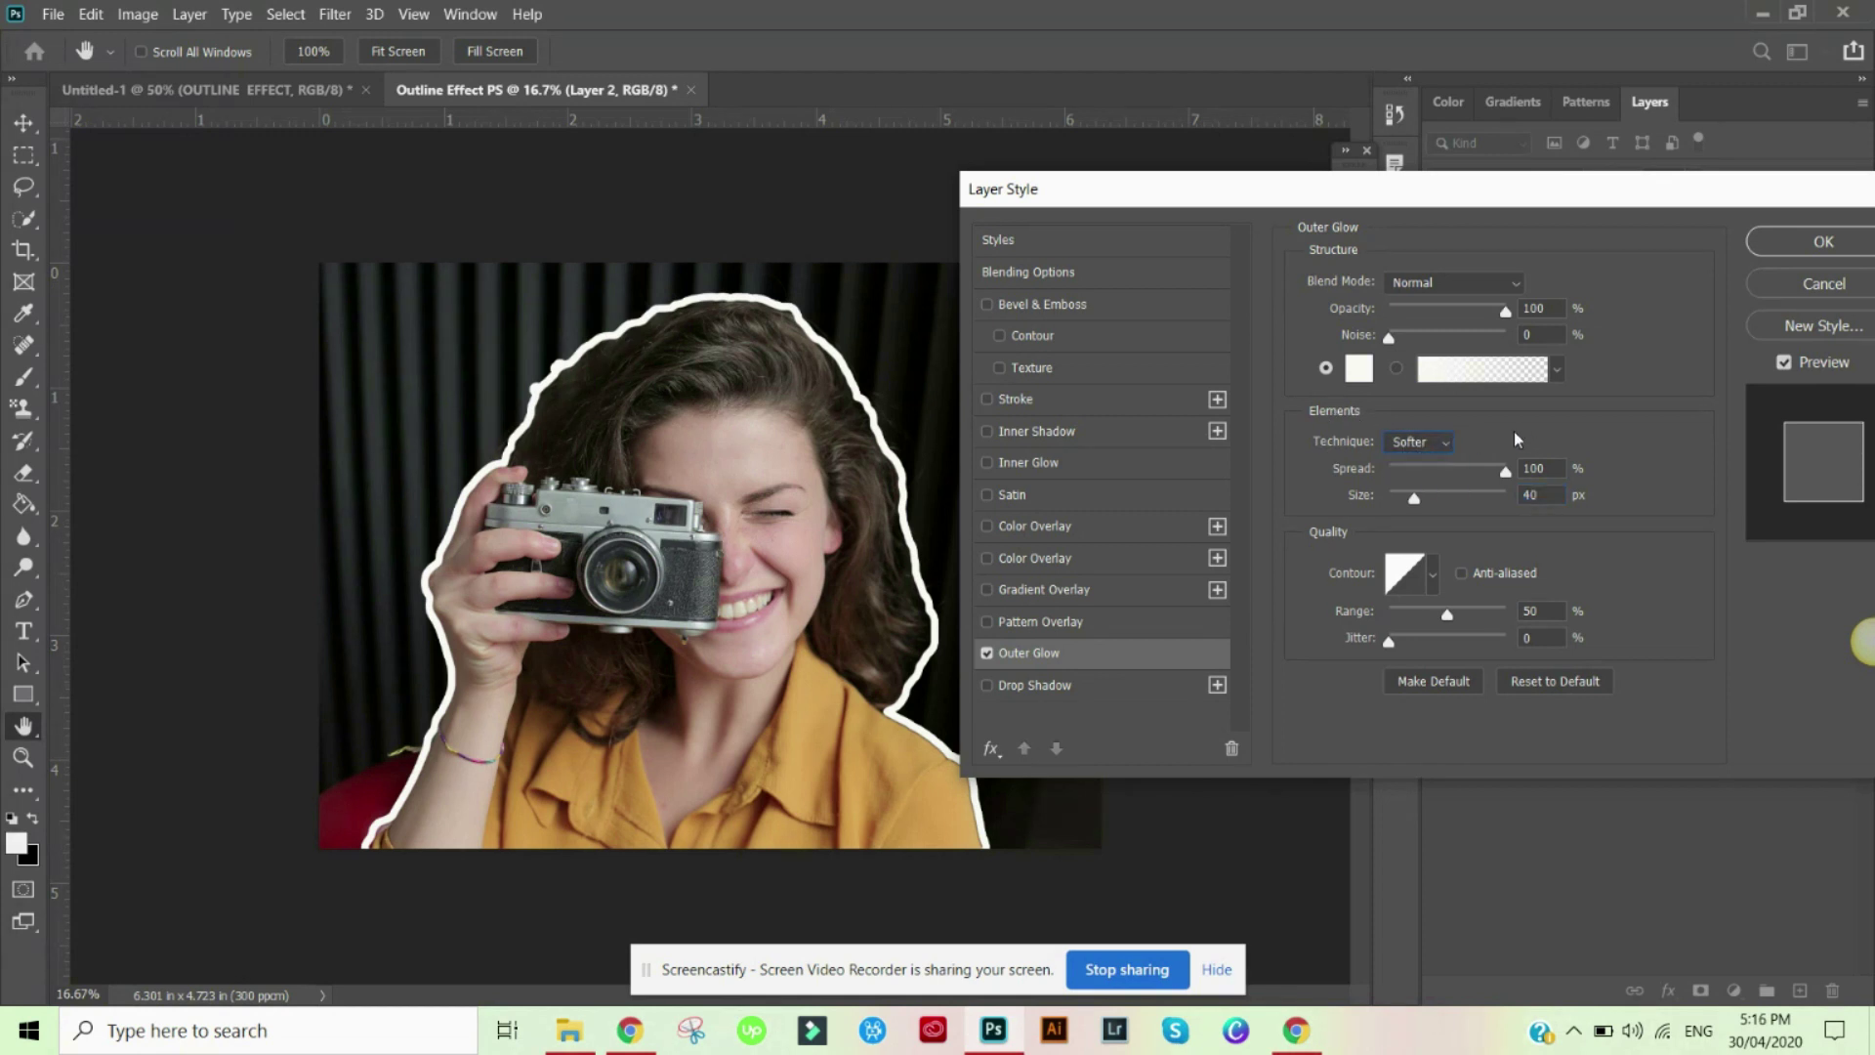
Add a Drop Shadow to the cutout with spread 49% and size 196 px, and apply the layer style
click(1046, 687)
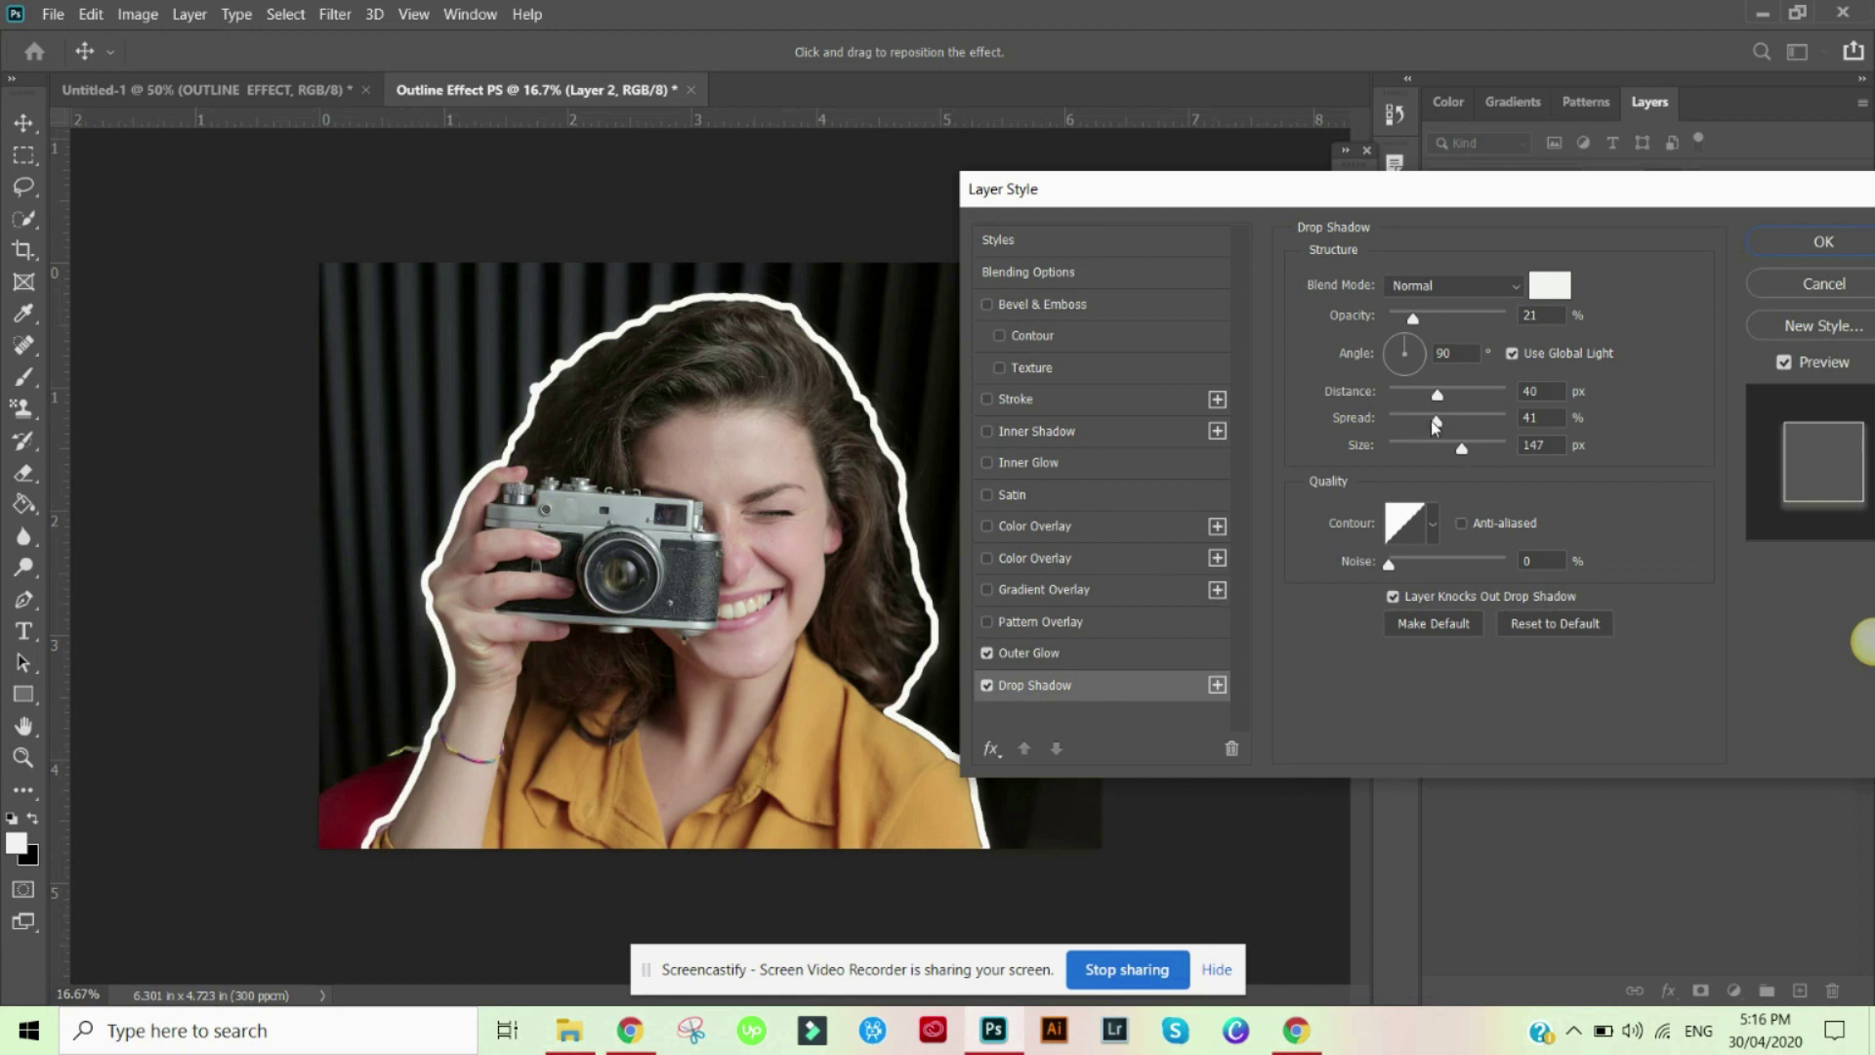
drag(1436, 423, 1433, 423)
drag(1475, 459, 1482, 459)
drag(1438, 426, 1461, 423)
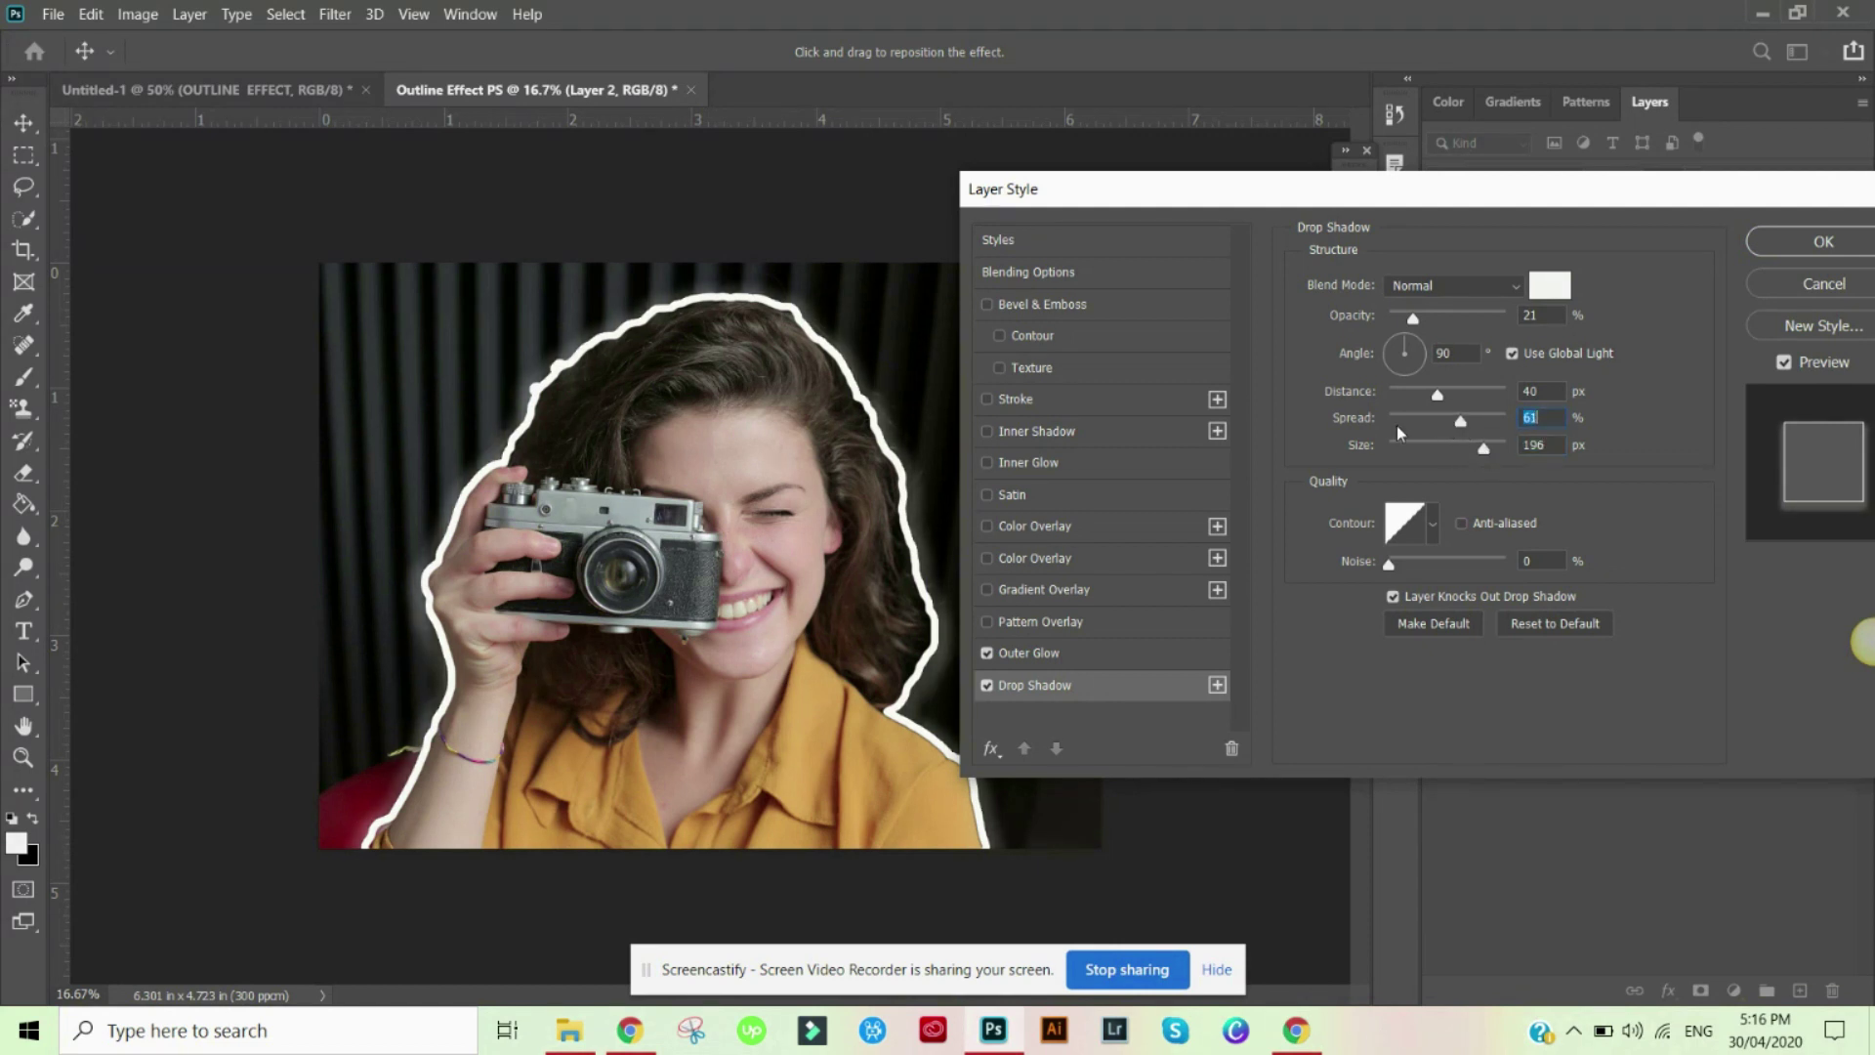
click(1446, 421)
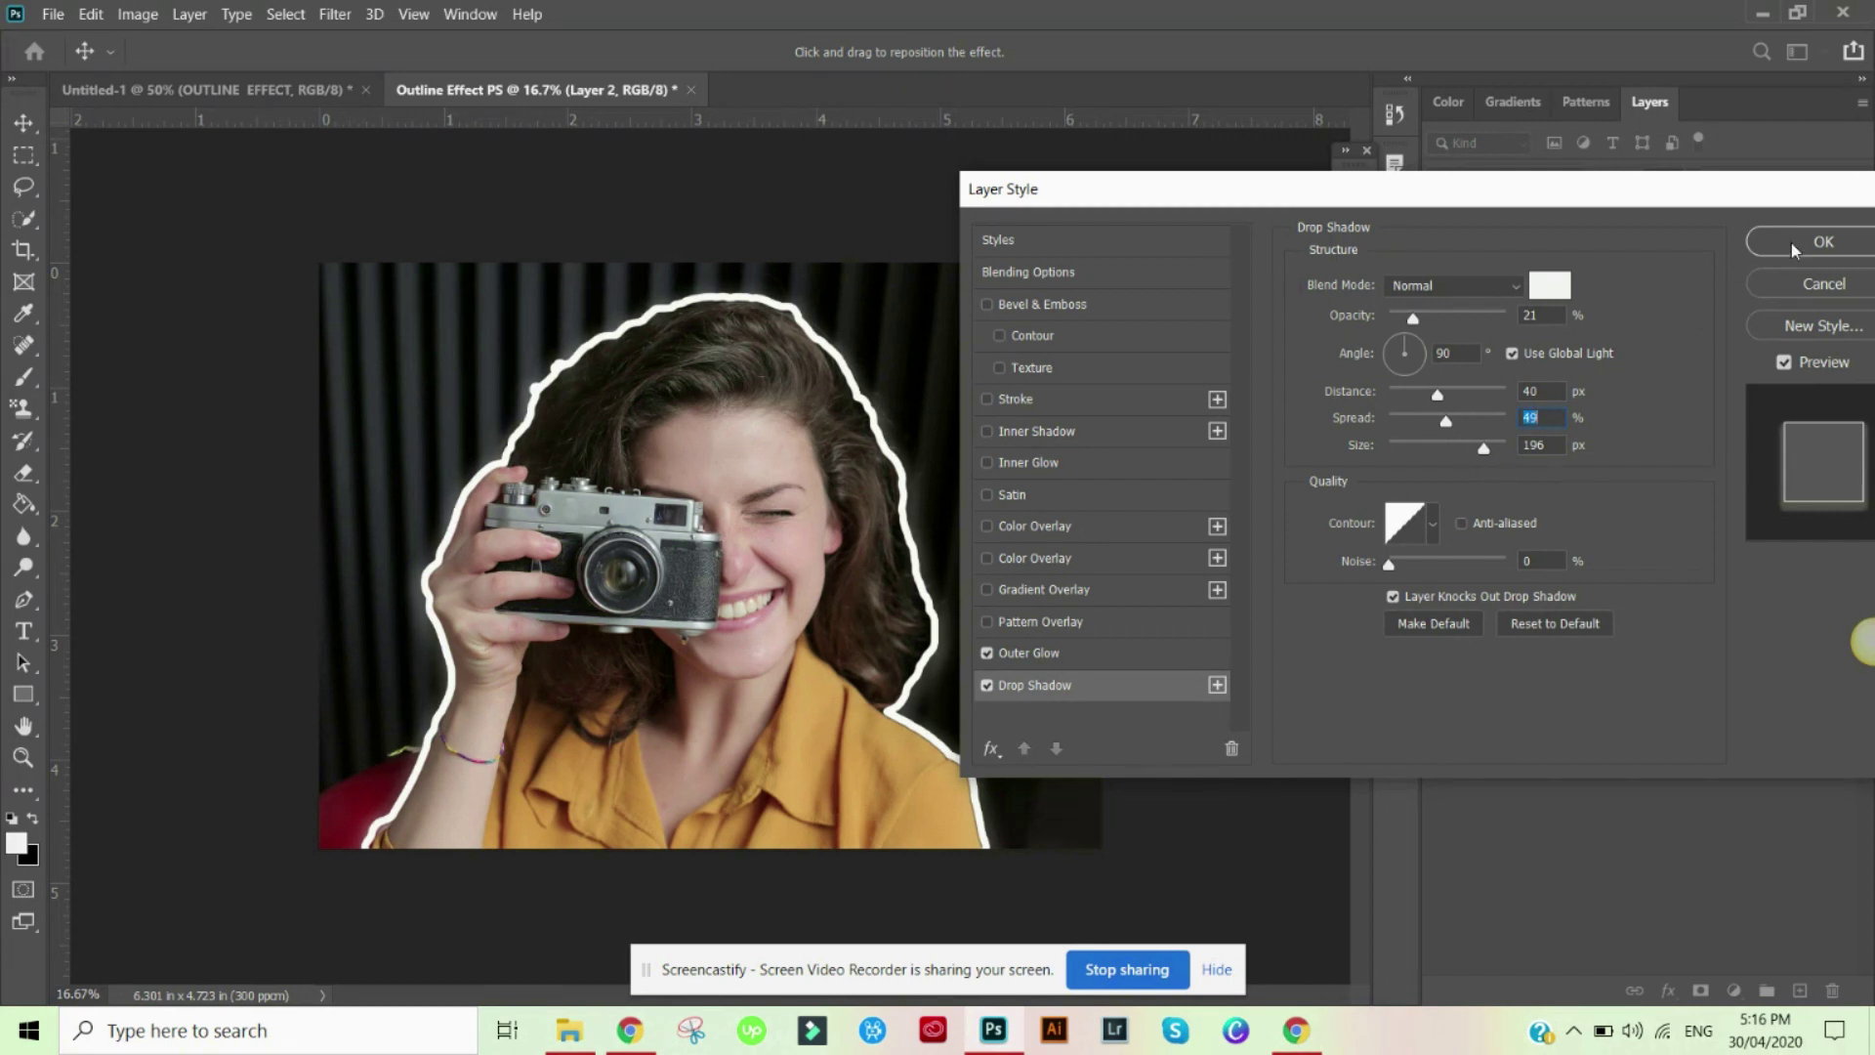
drag(1685, 185, 1562, 241)
click(1700, 296)
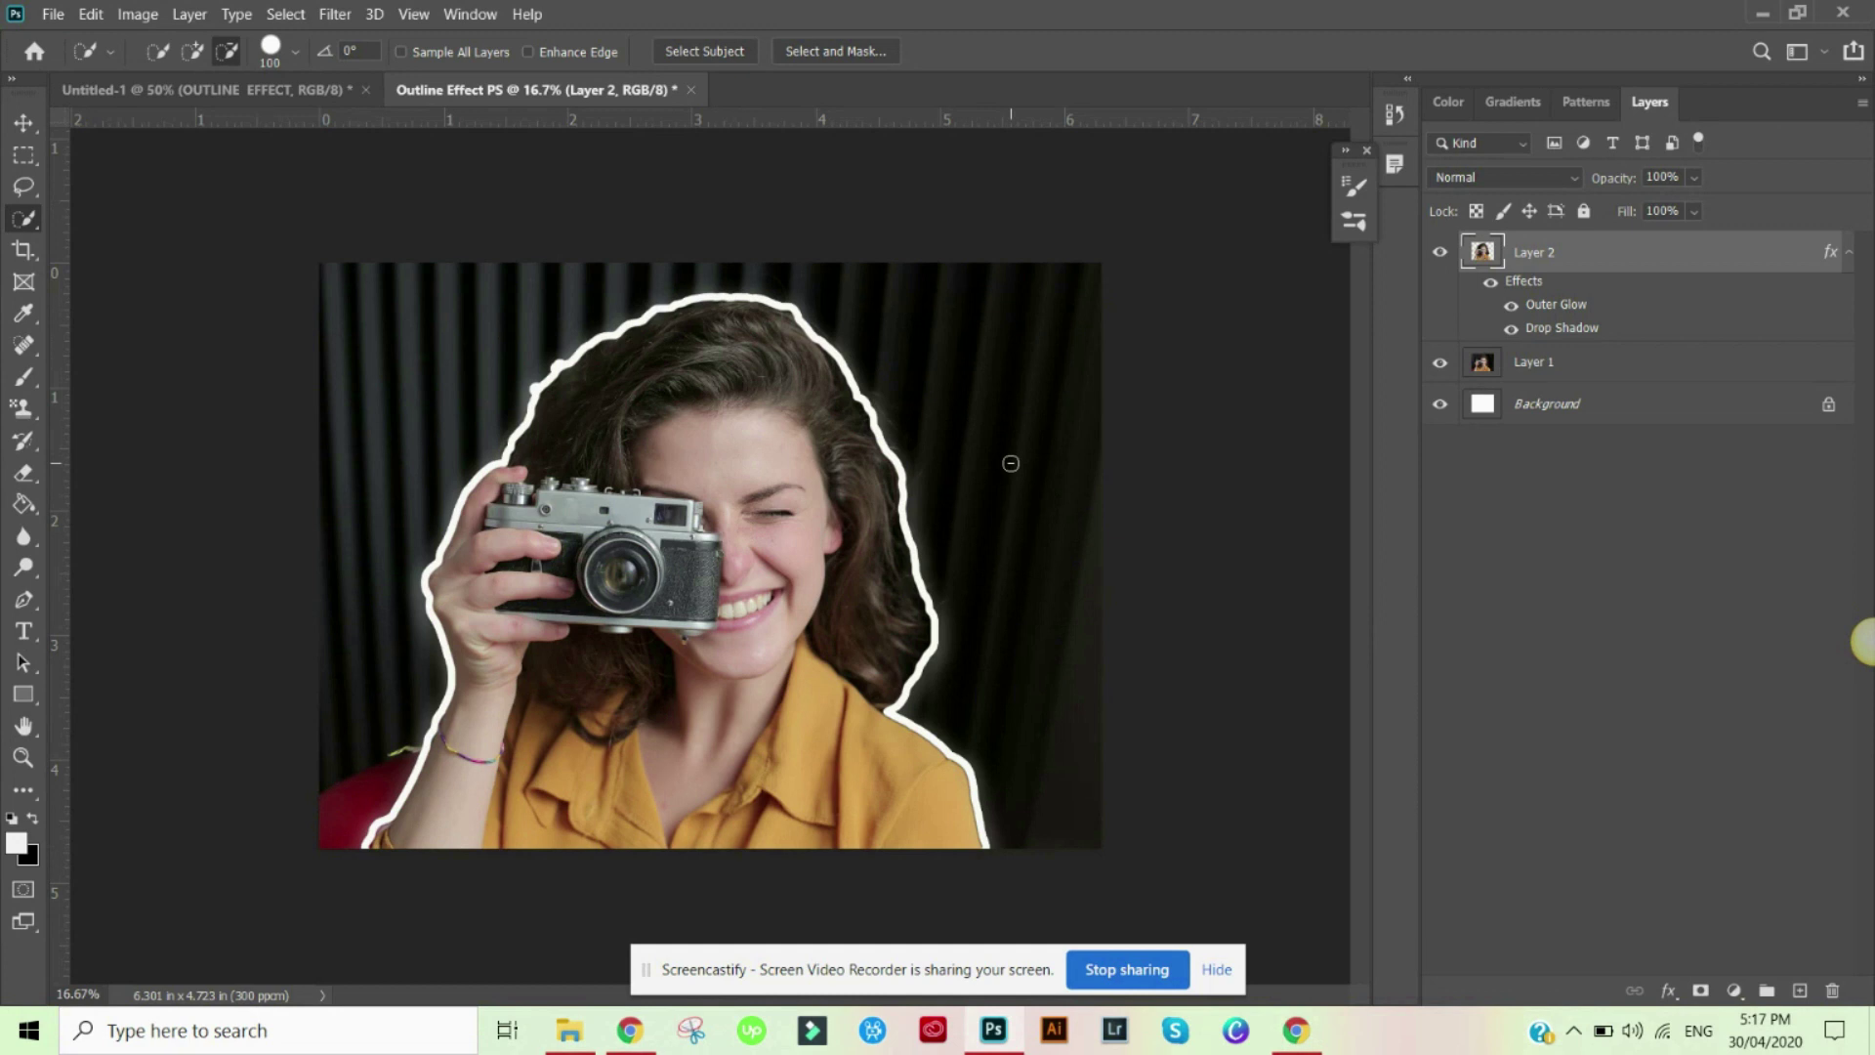
Darken the original photo on Layer 1 slightly by lowering its exposure with an Exposure adjustment
click(1579, 368)
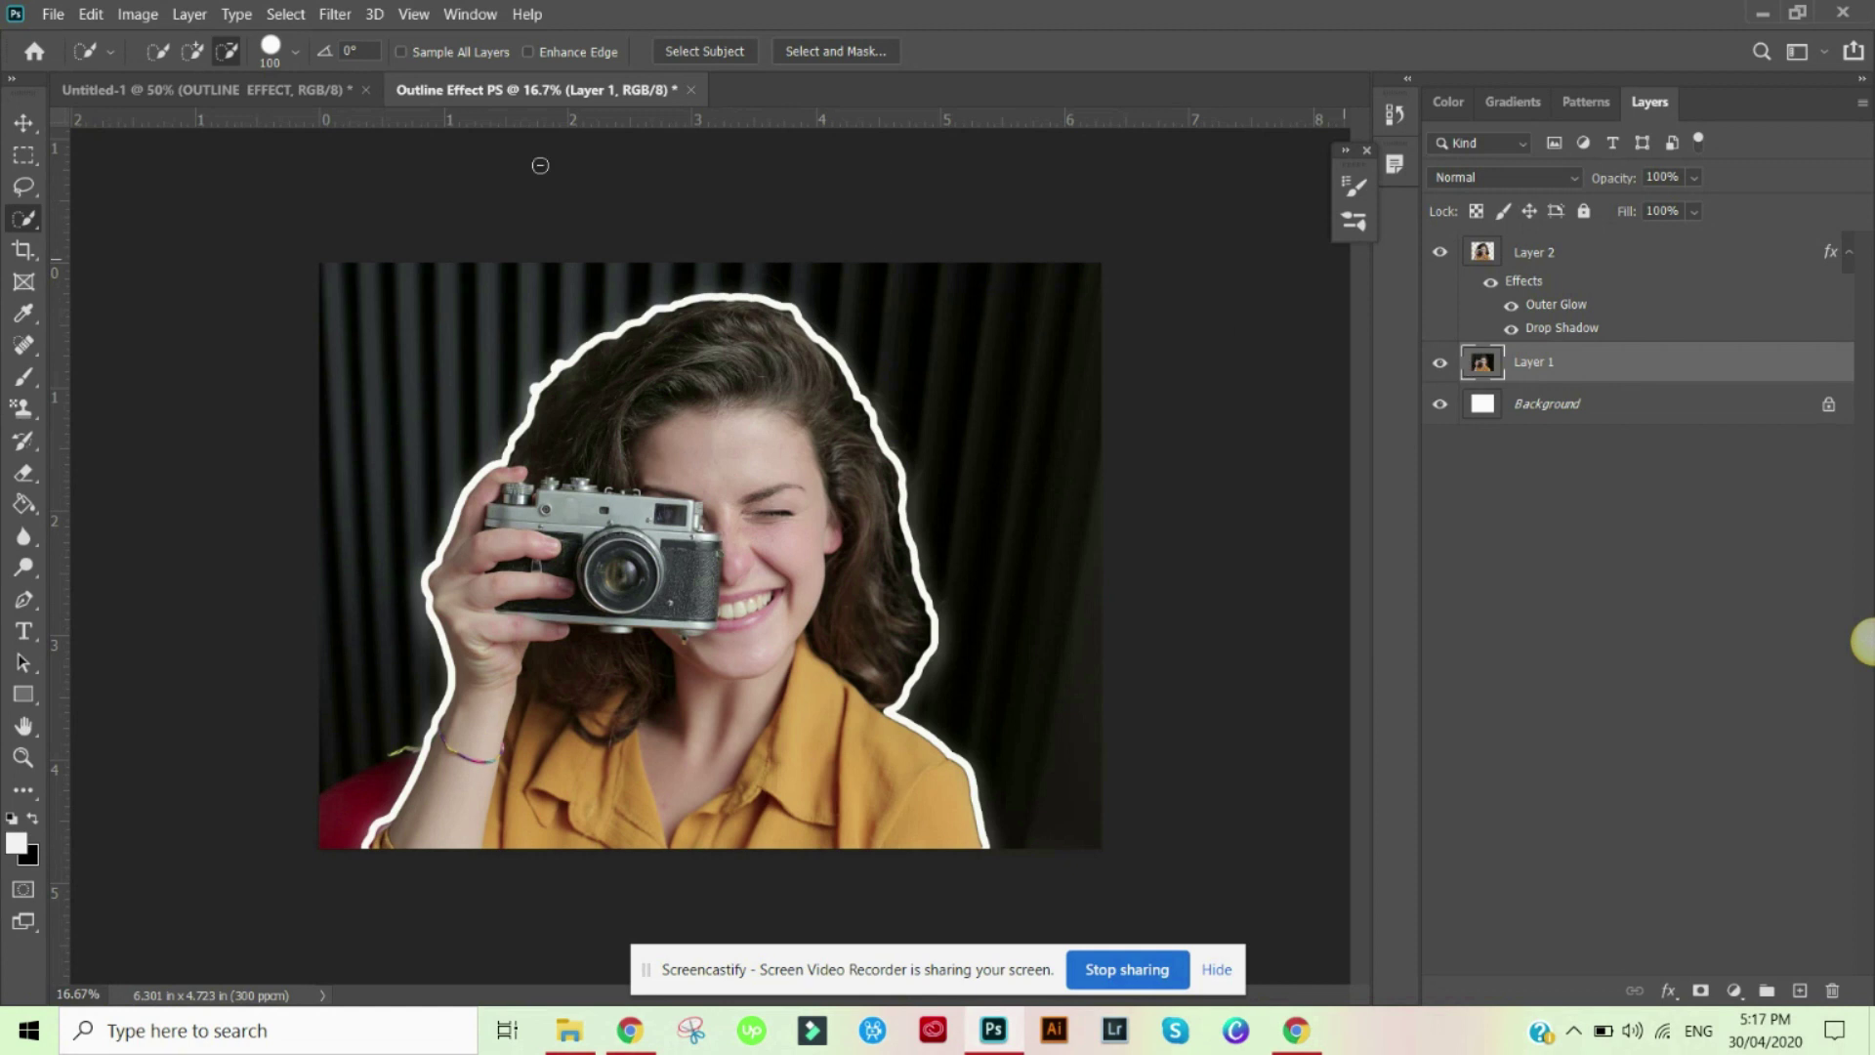
click(137, 15)
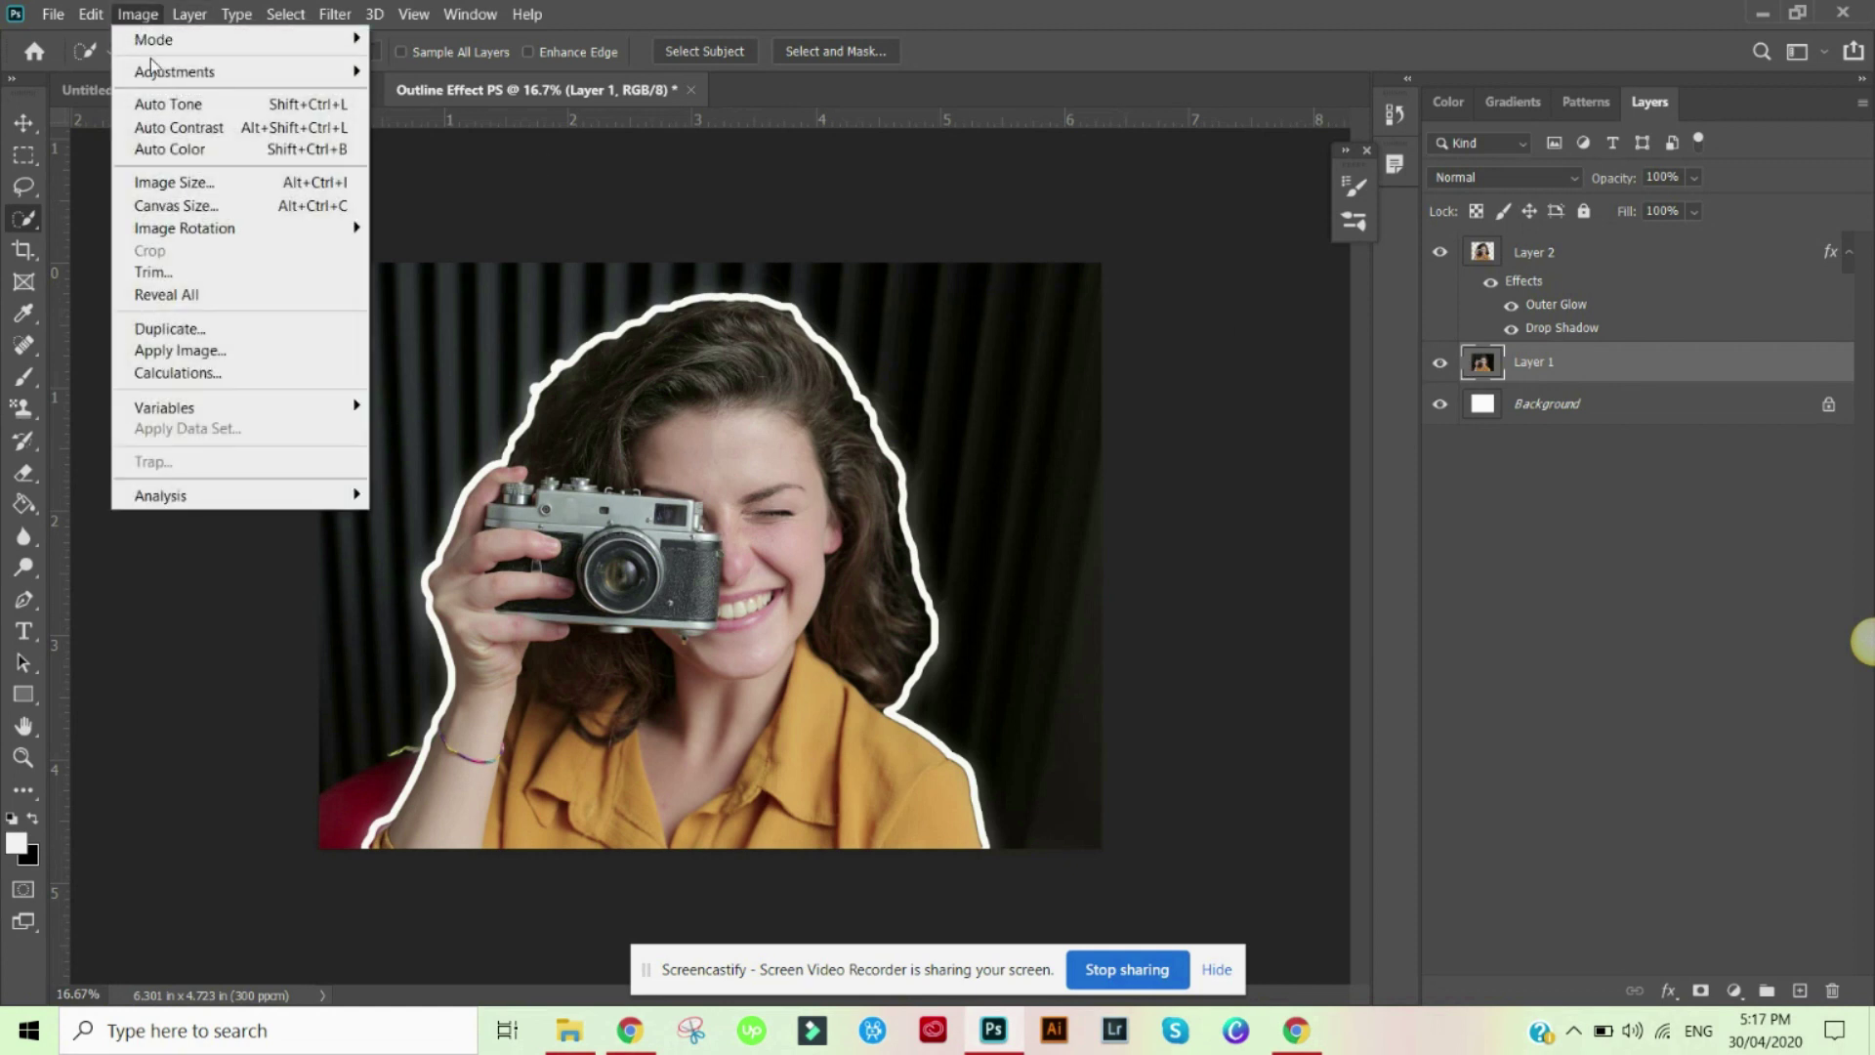
mouse_move(215, 76)
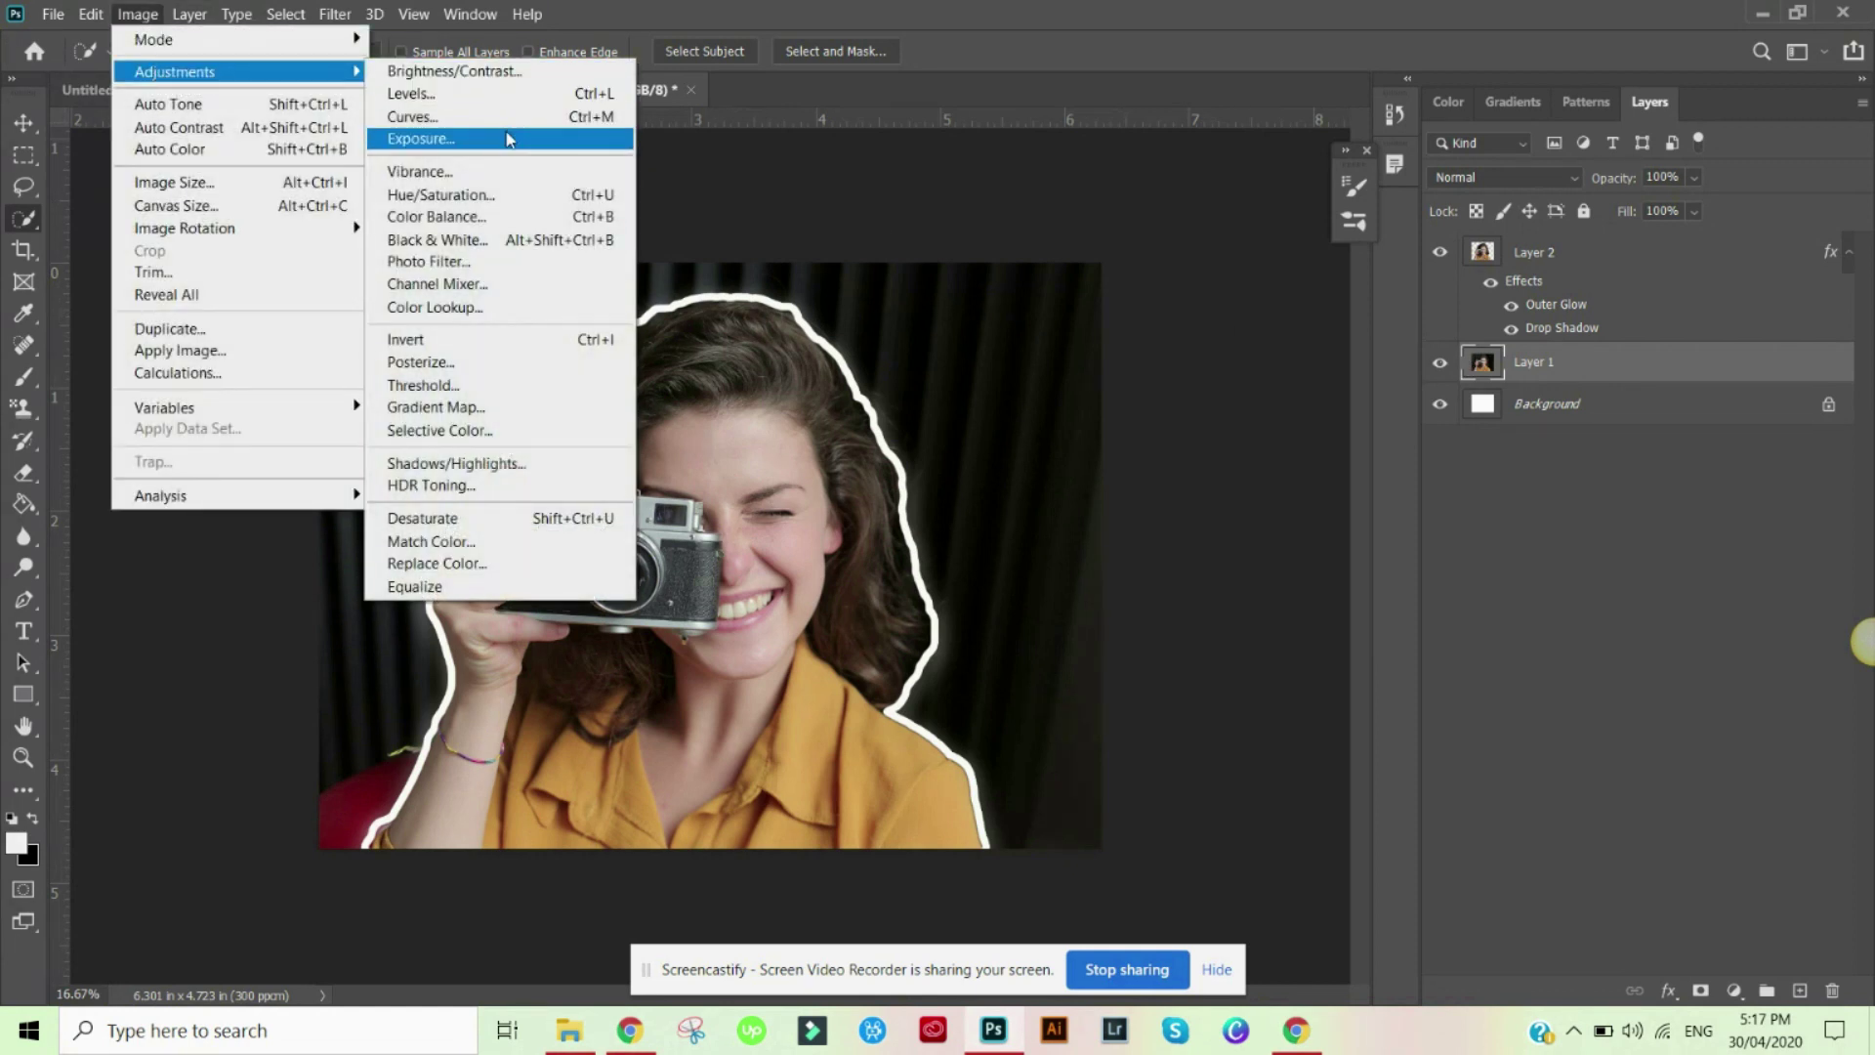
click(420, 139)
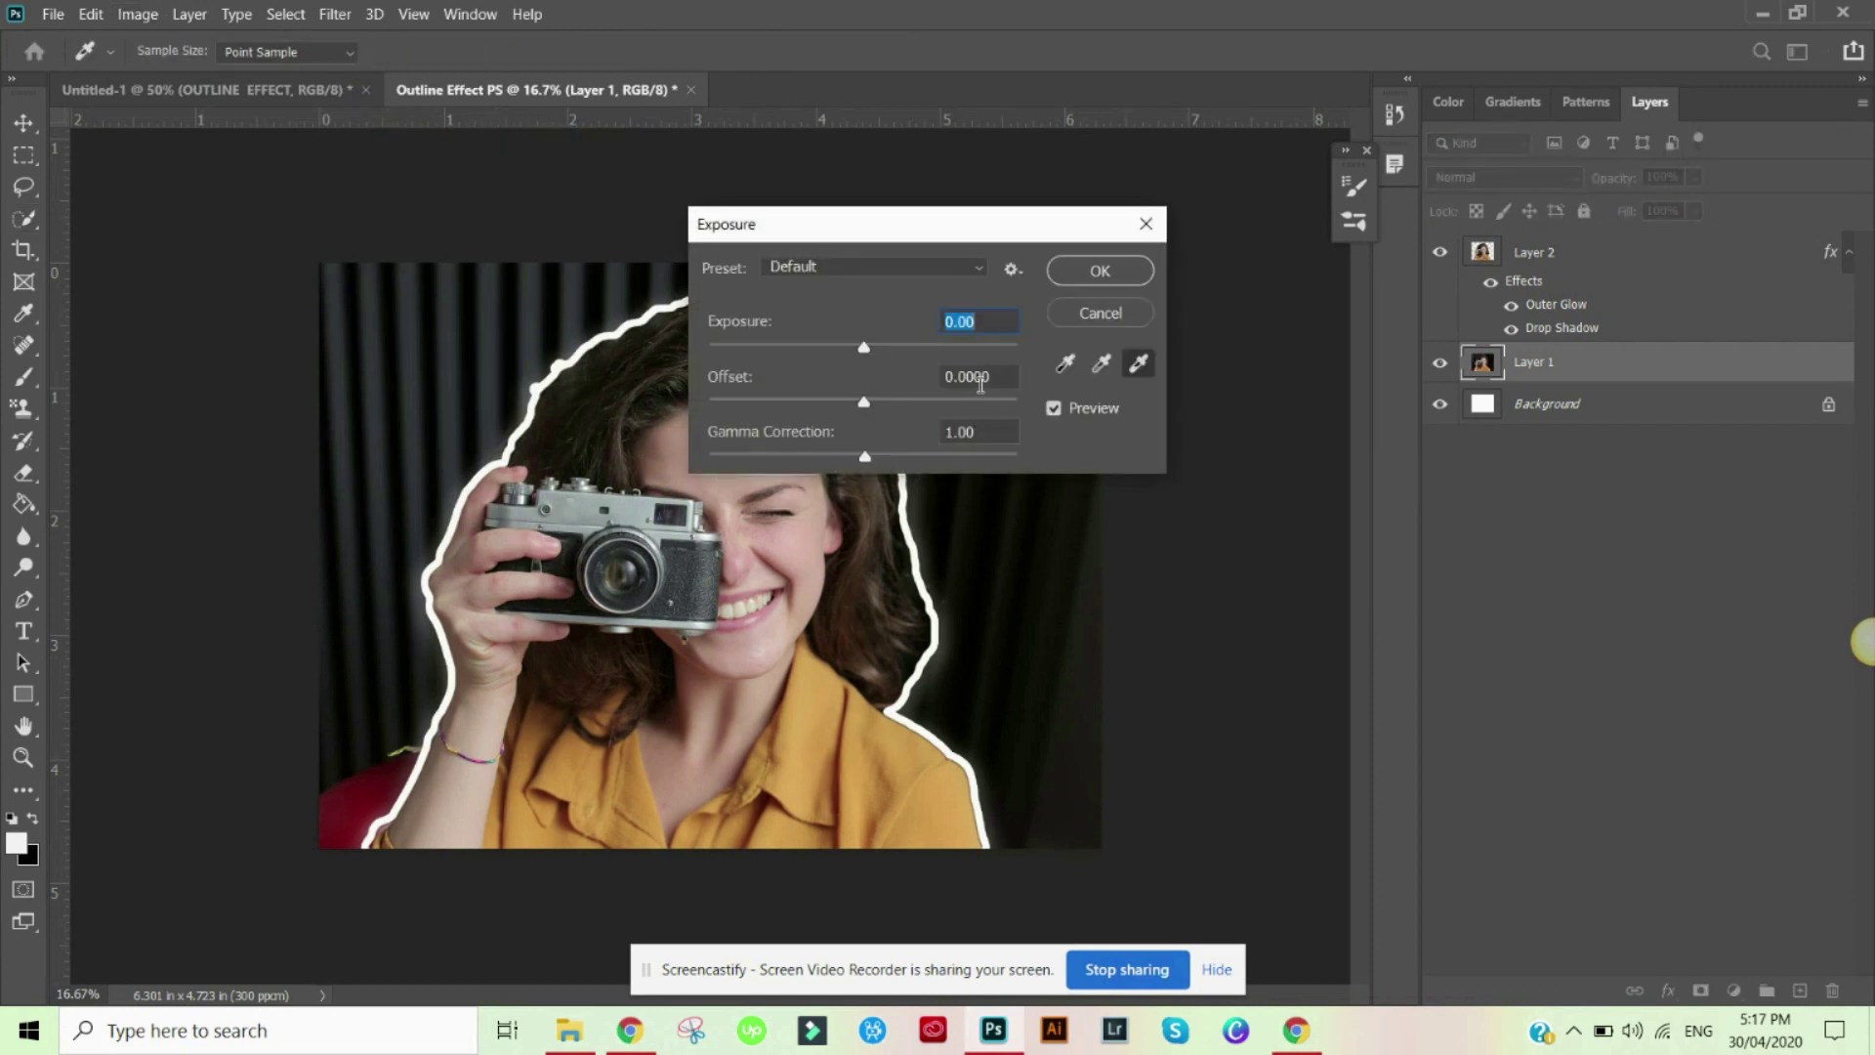
drag(864, 349, 843, 349)
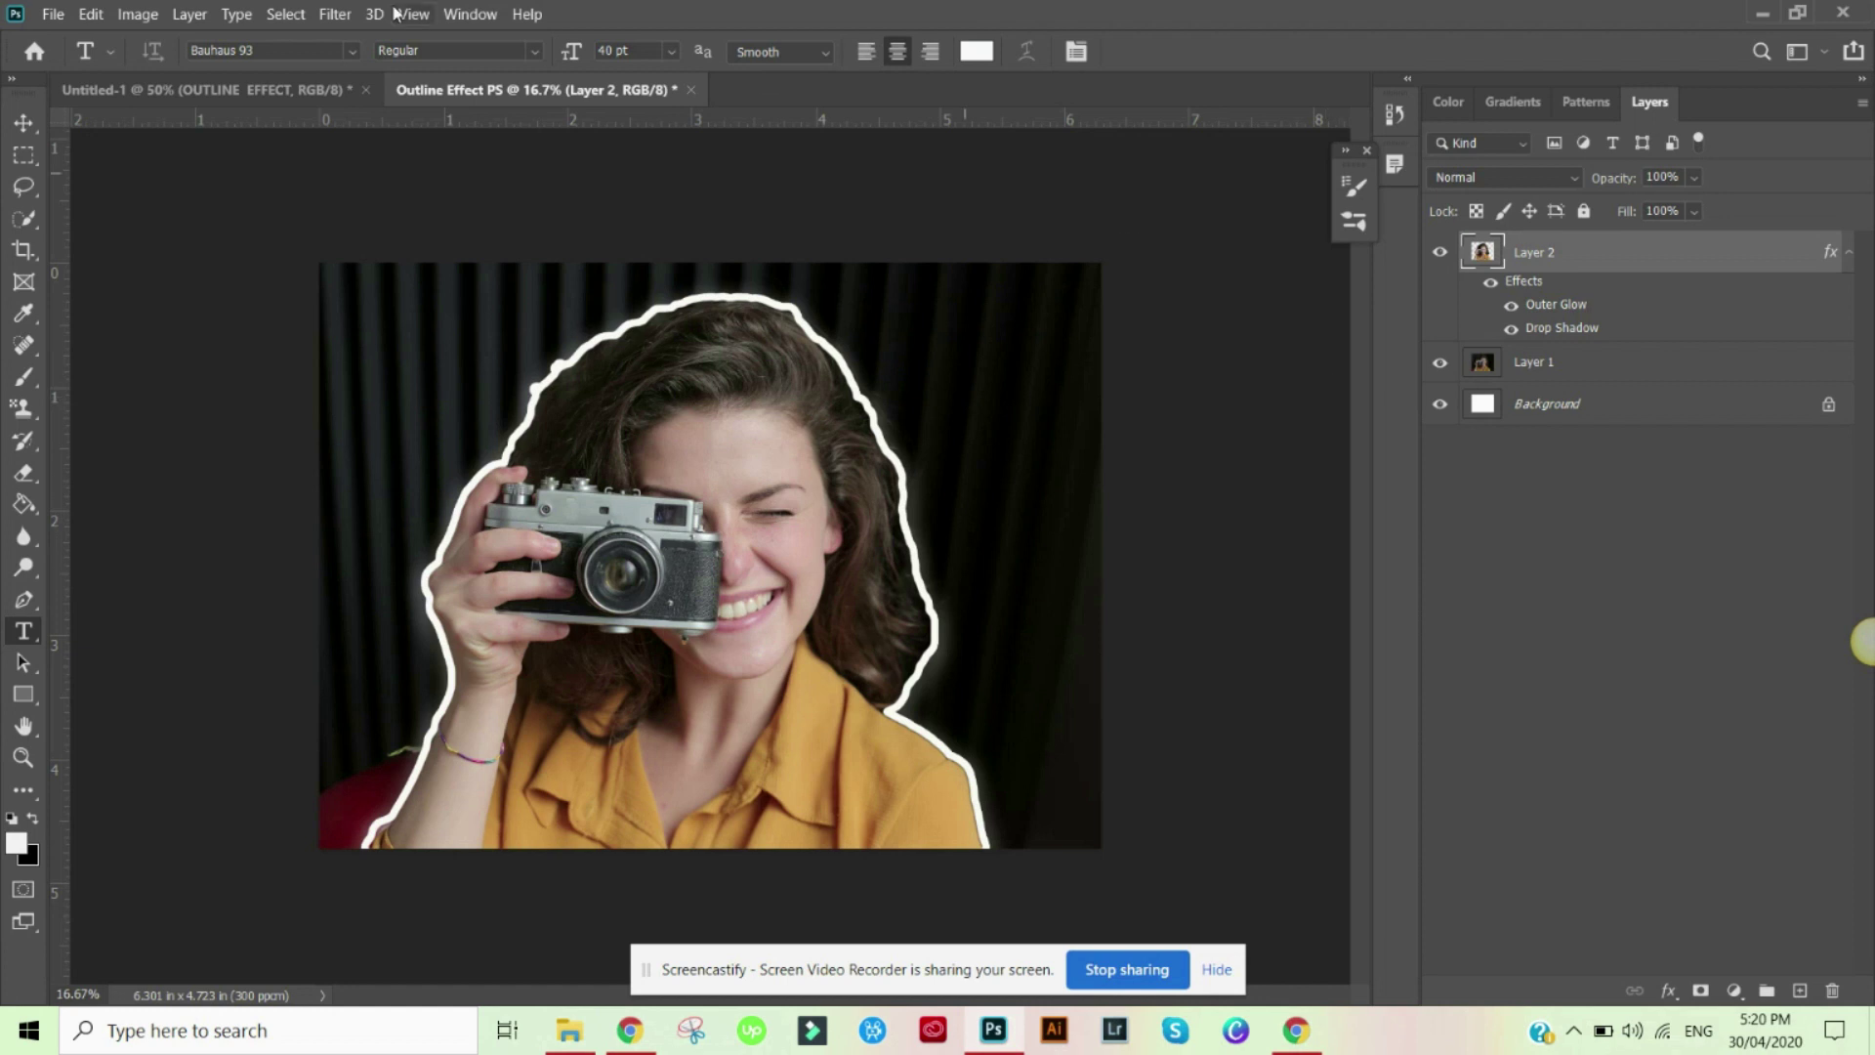
Open the Photoshop logo image photoshop_PNG61.png from the Downloads folder
click(53, 17)
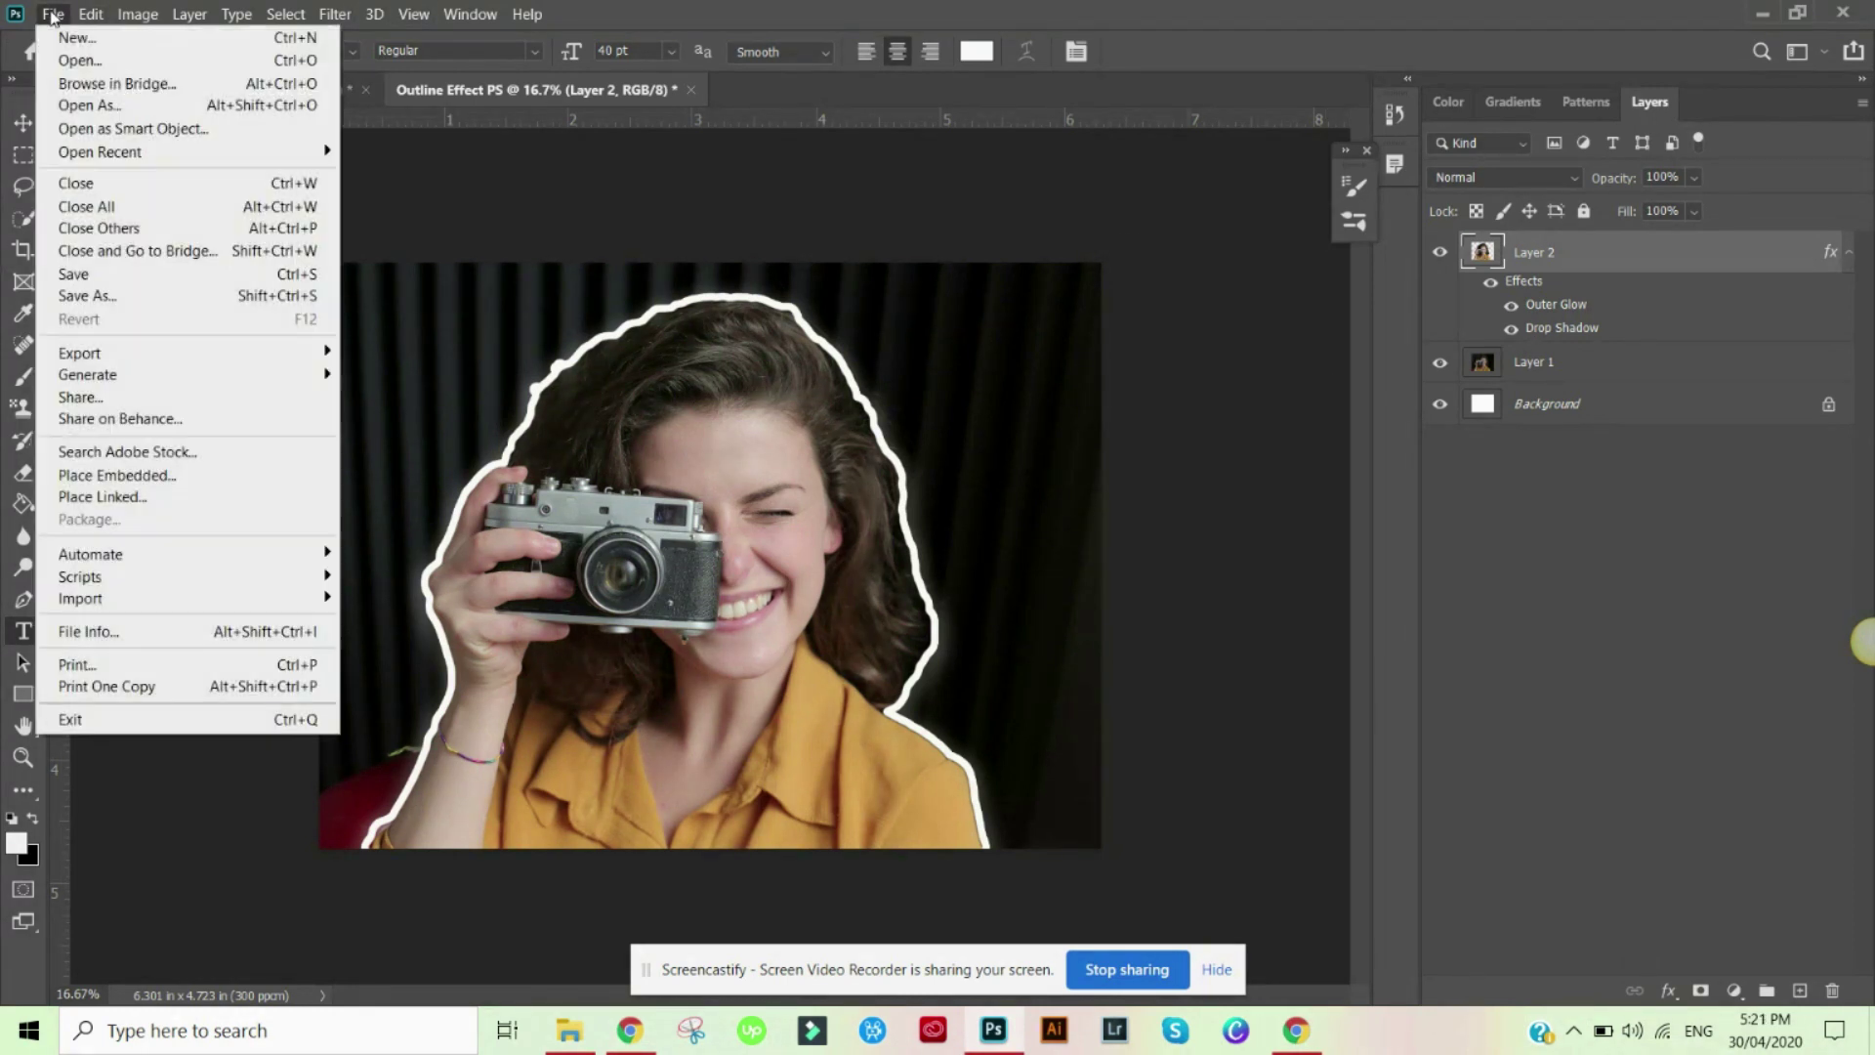
click(76, 61)
click(630, 277)
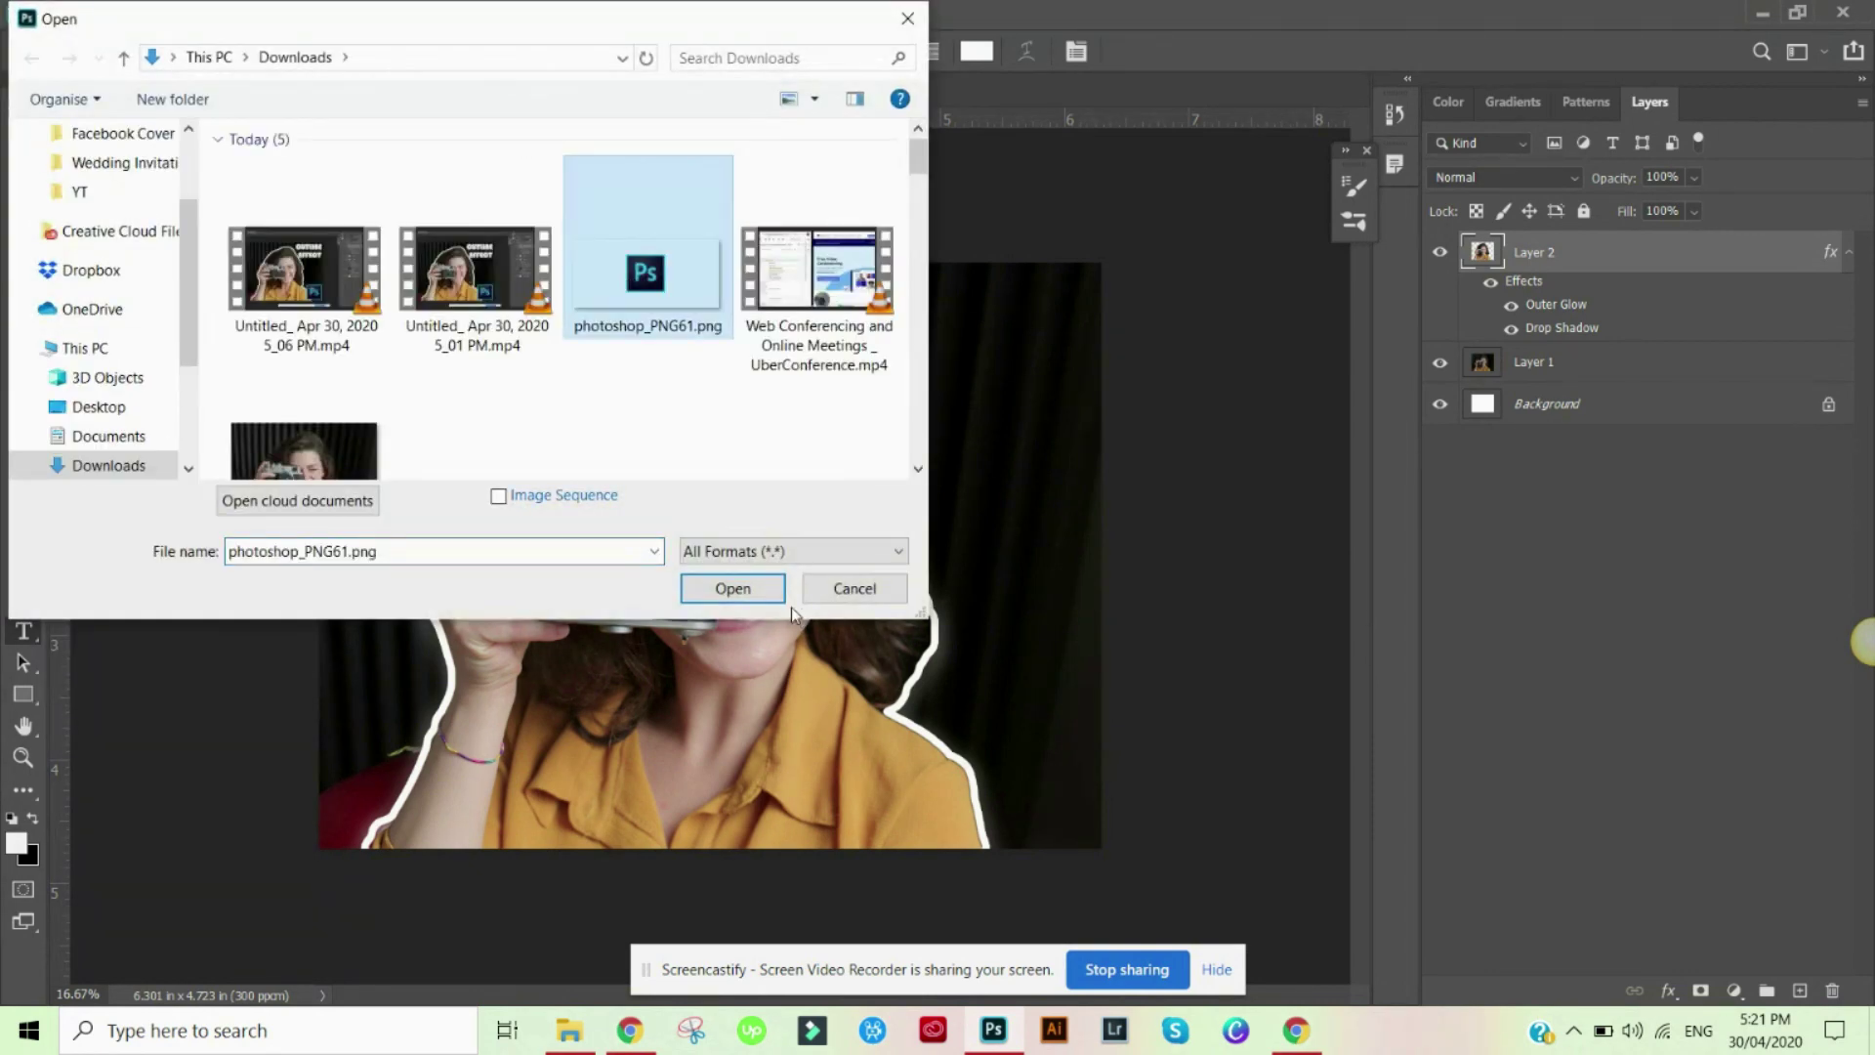
click(780, 596)
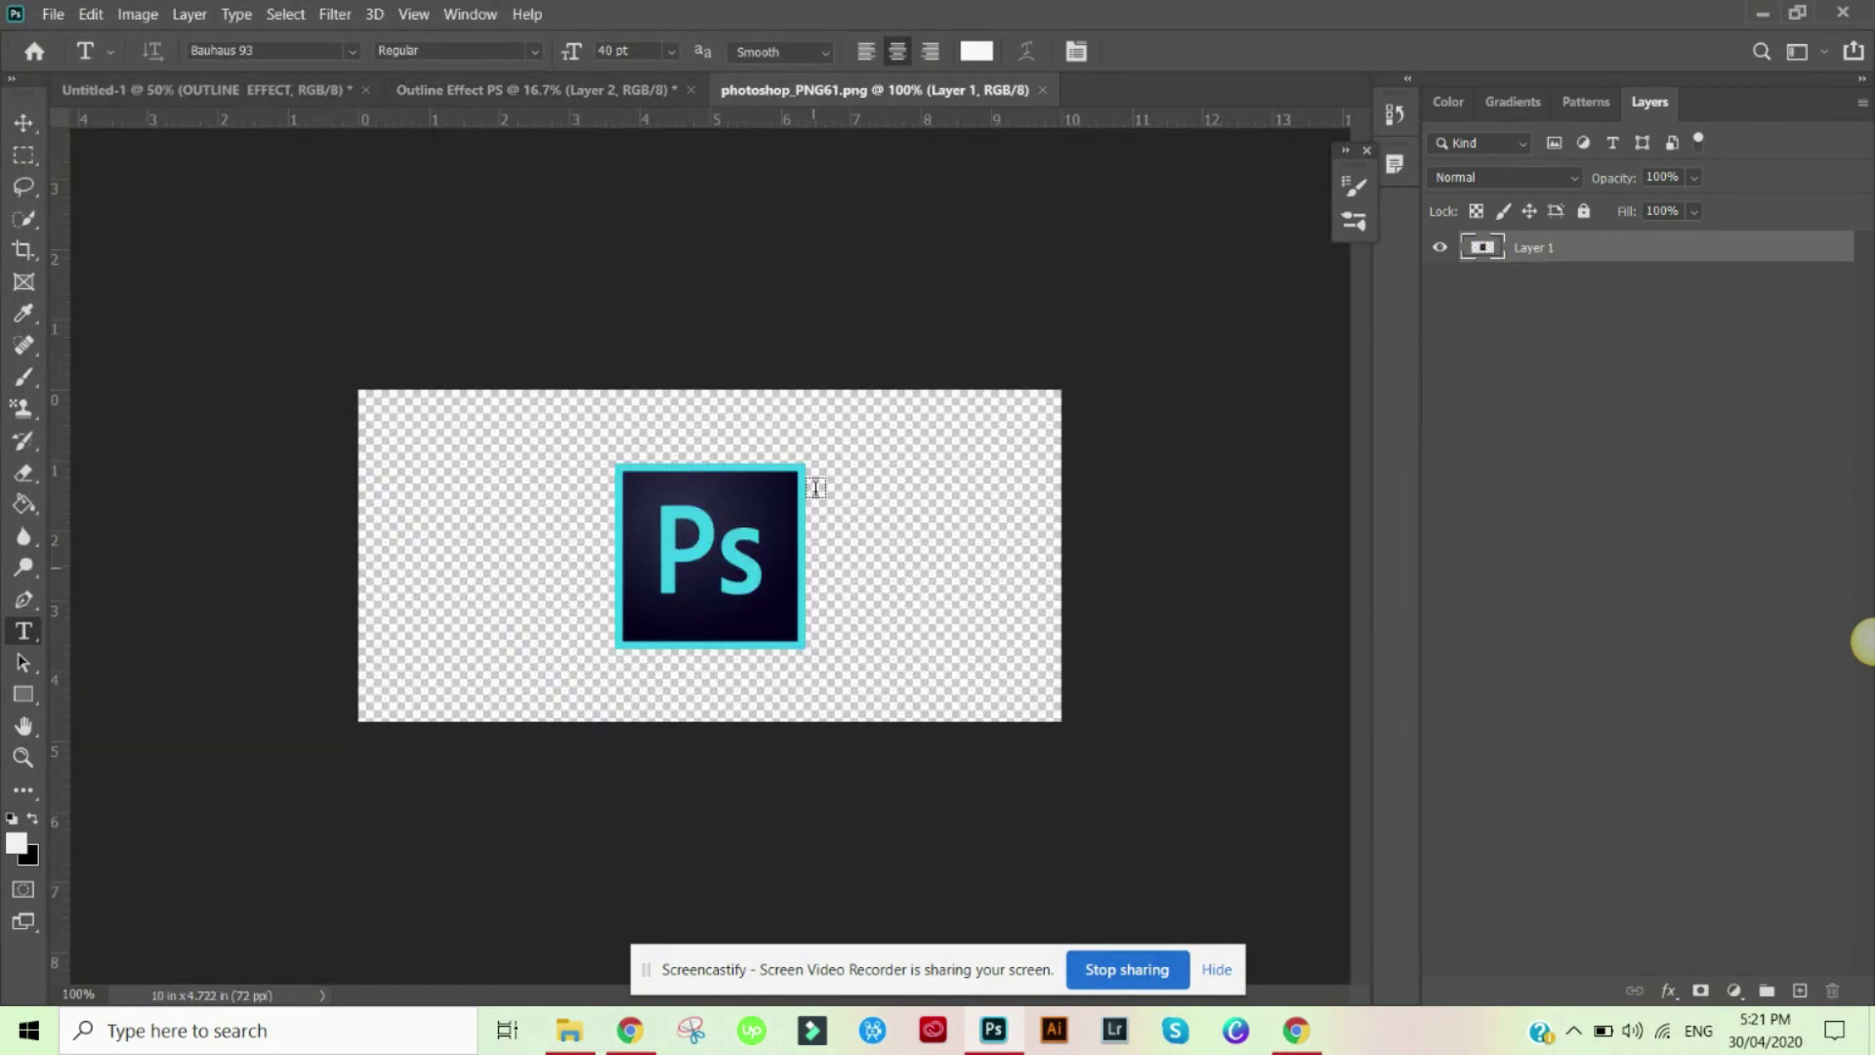
Copy the Photoshop logo into the outline effect document as a new layer, and close the logo file
drag(830, 114, 957, 202)
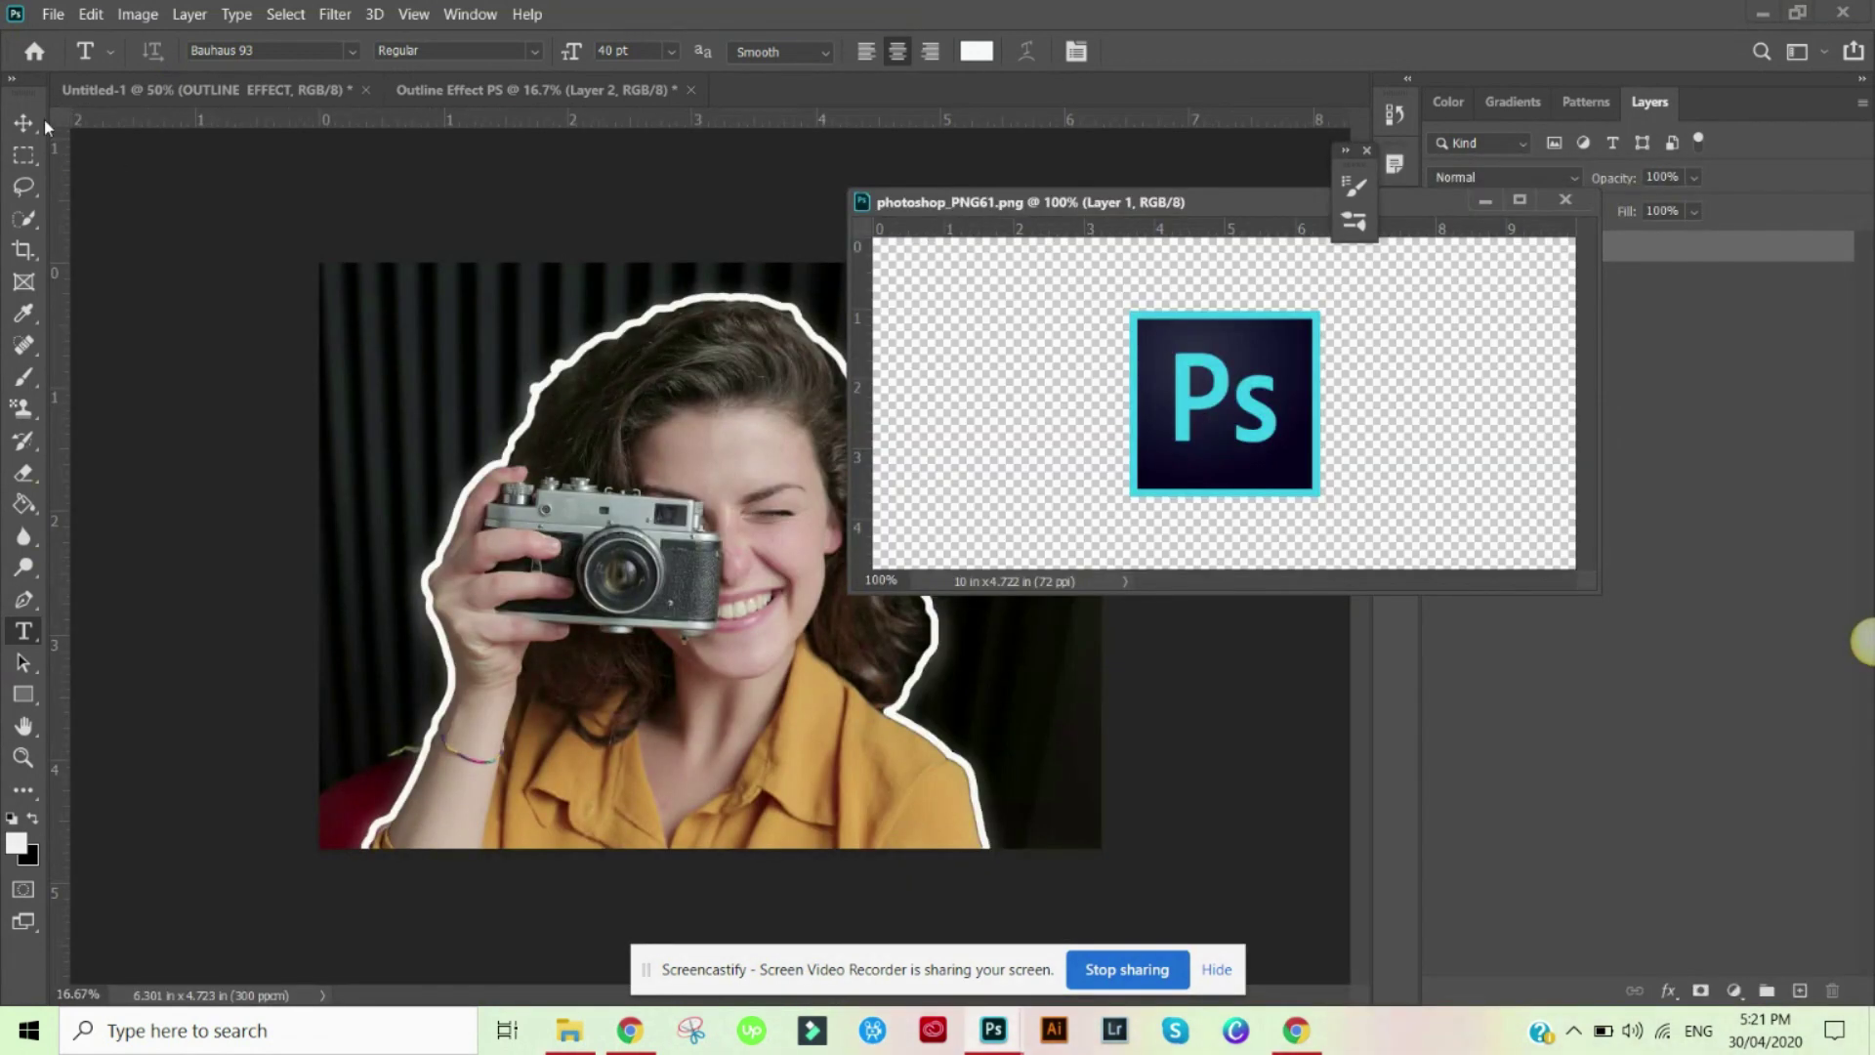
click(23, 123)
drag(1187, 436, 616, 522)
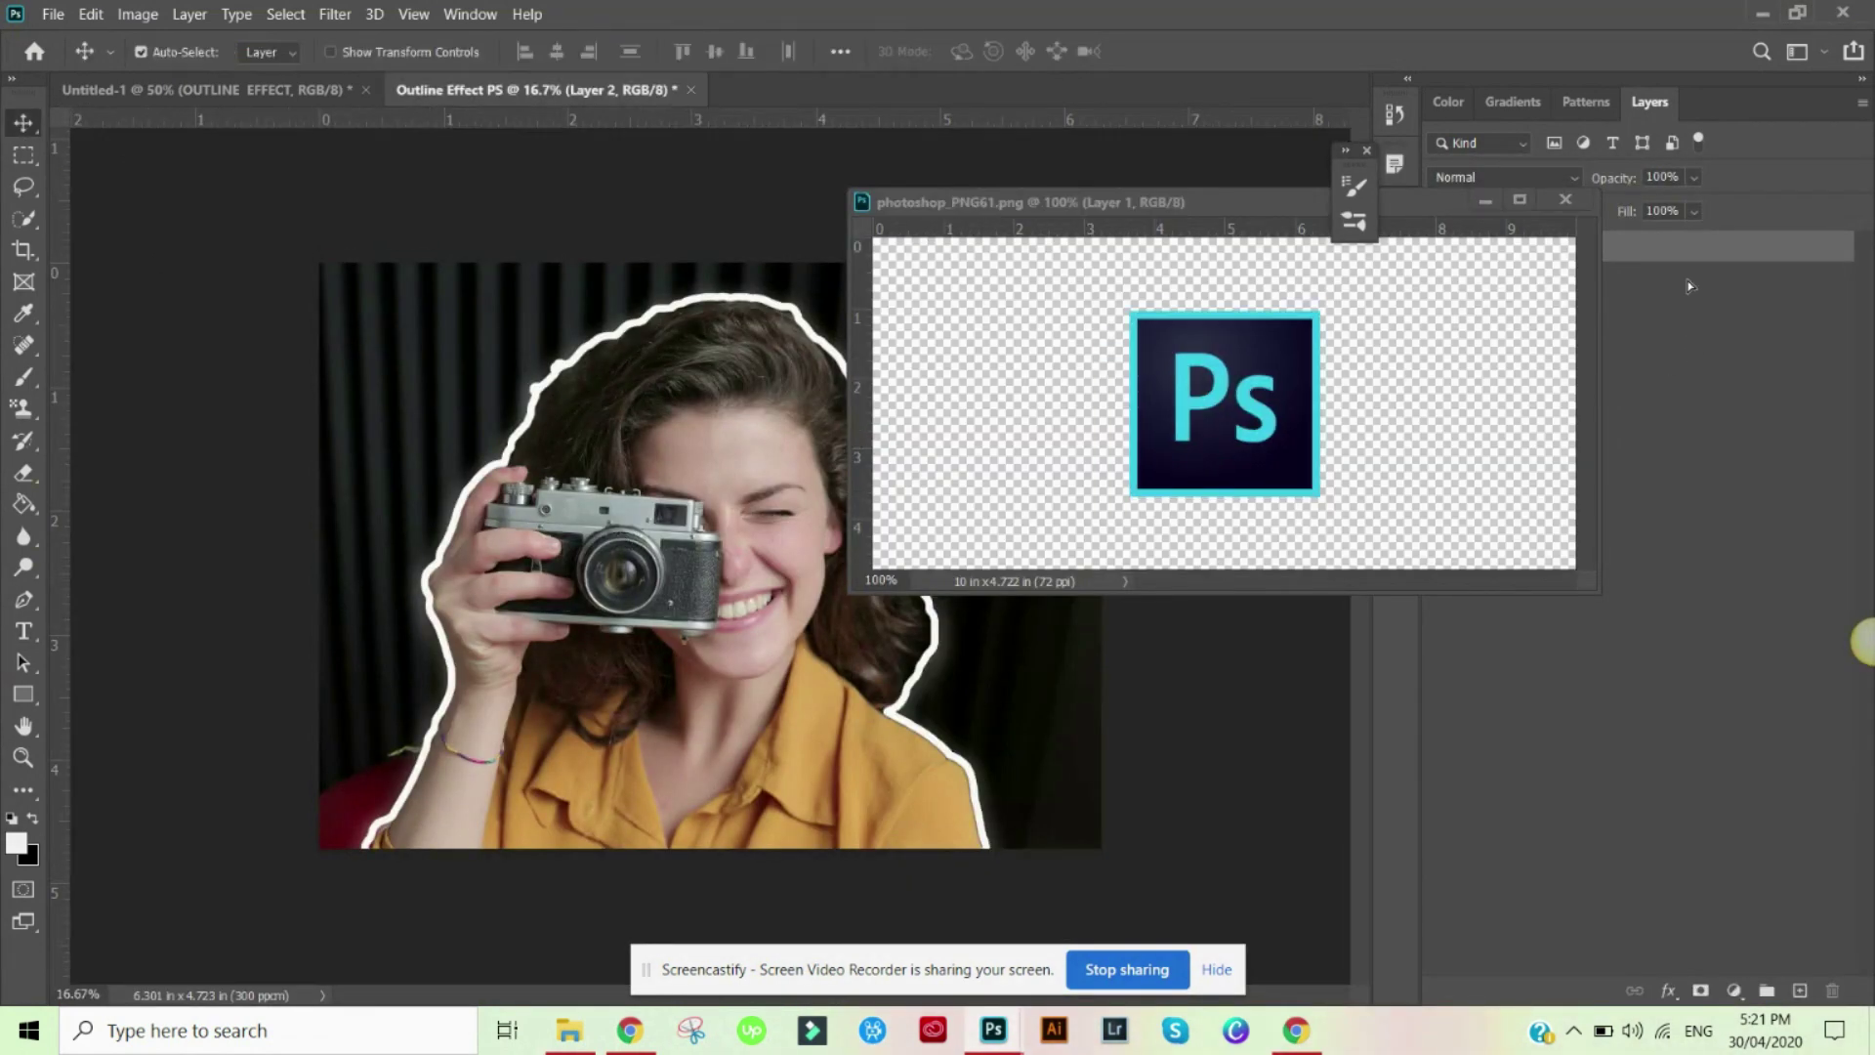
click(1565, 201)
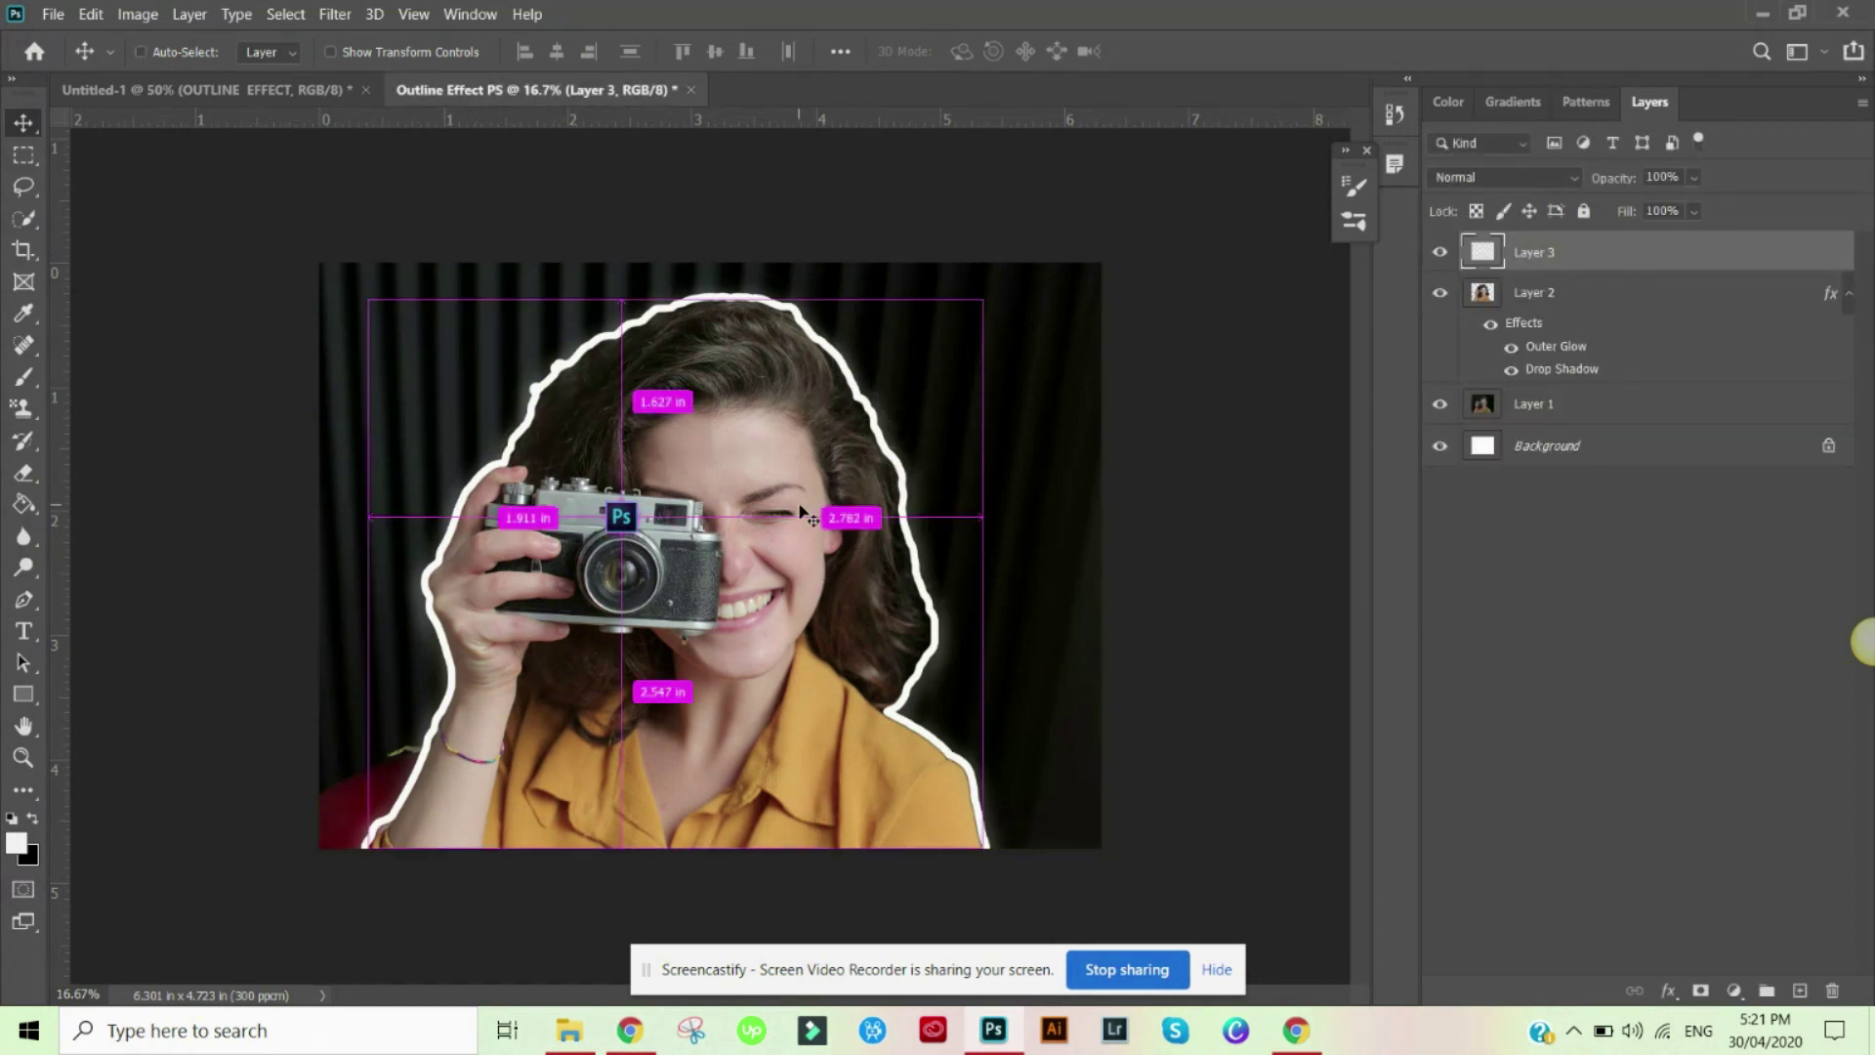
Enlarge the Photoshop logo and move it to the upper-right corner of the photo
key(ctrl+t)
drag(636, 498, 751, 410)
drag(708, 488, 1036, 347)
key(Return)
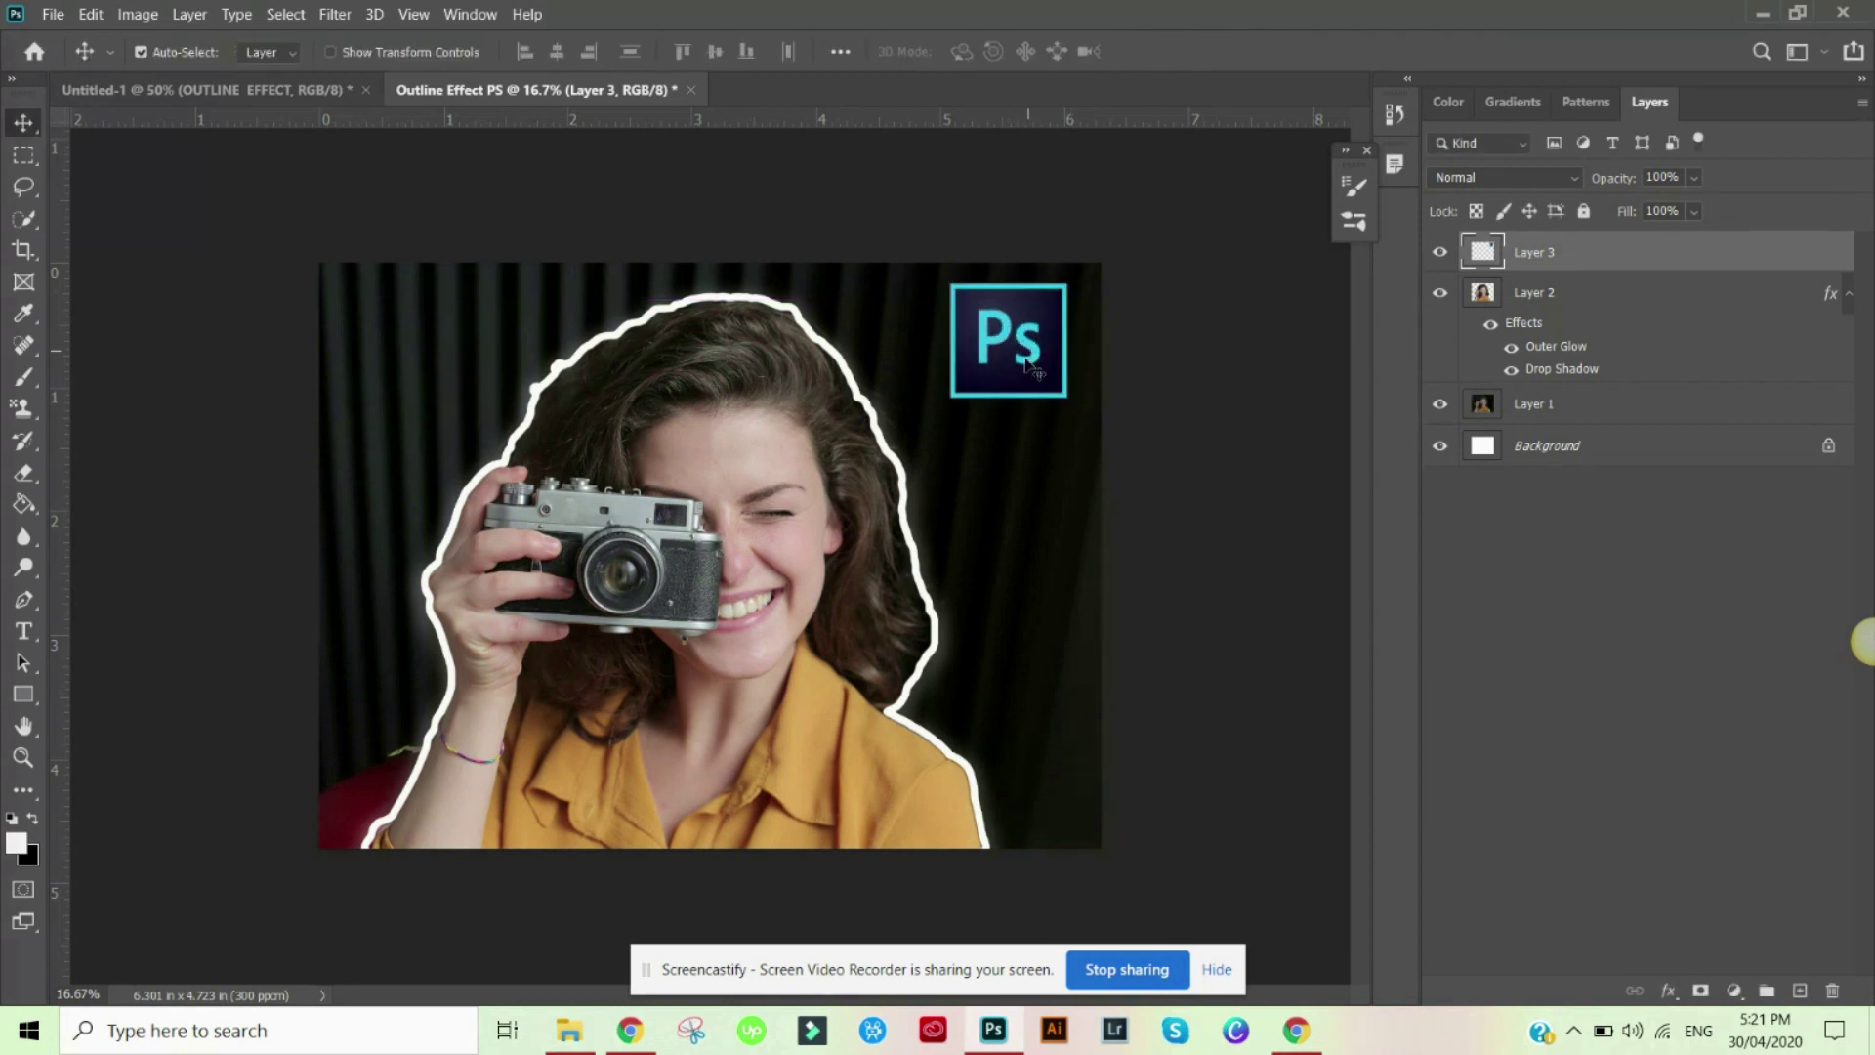
Add the text OUTLINE EFFECT across the woman's shirt along the lower edge of the photo
key(t)
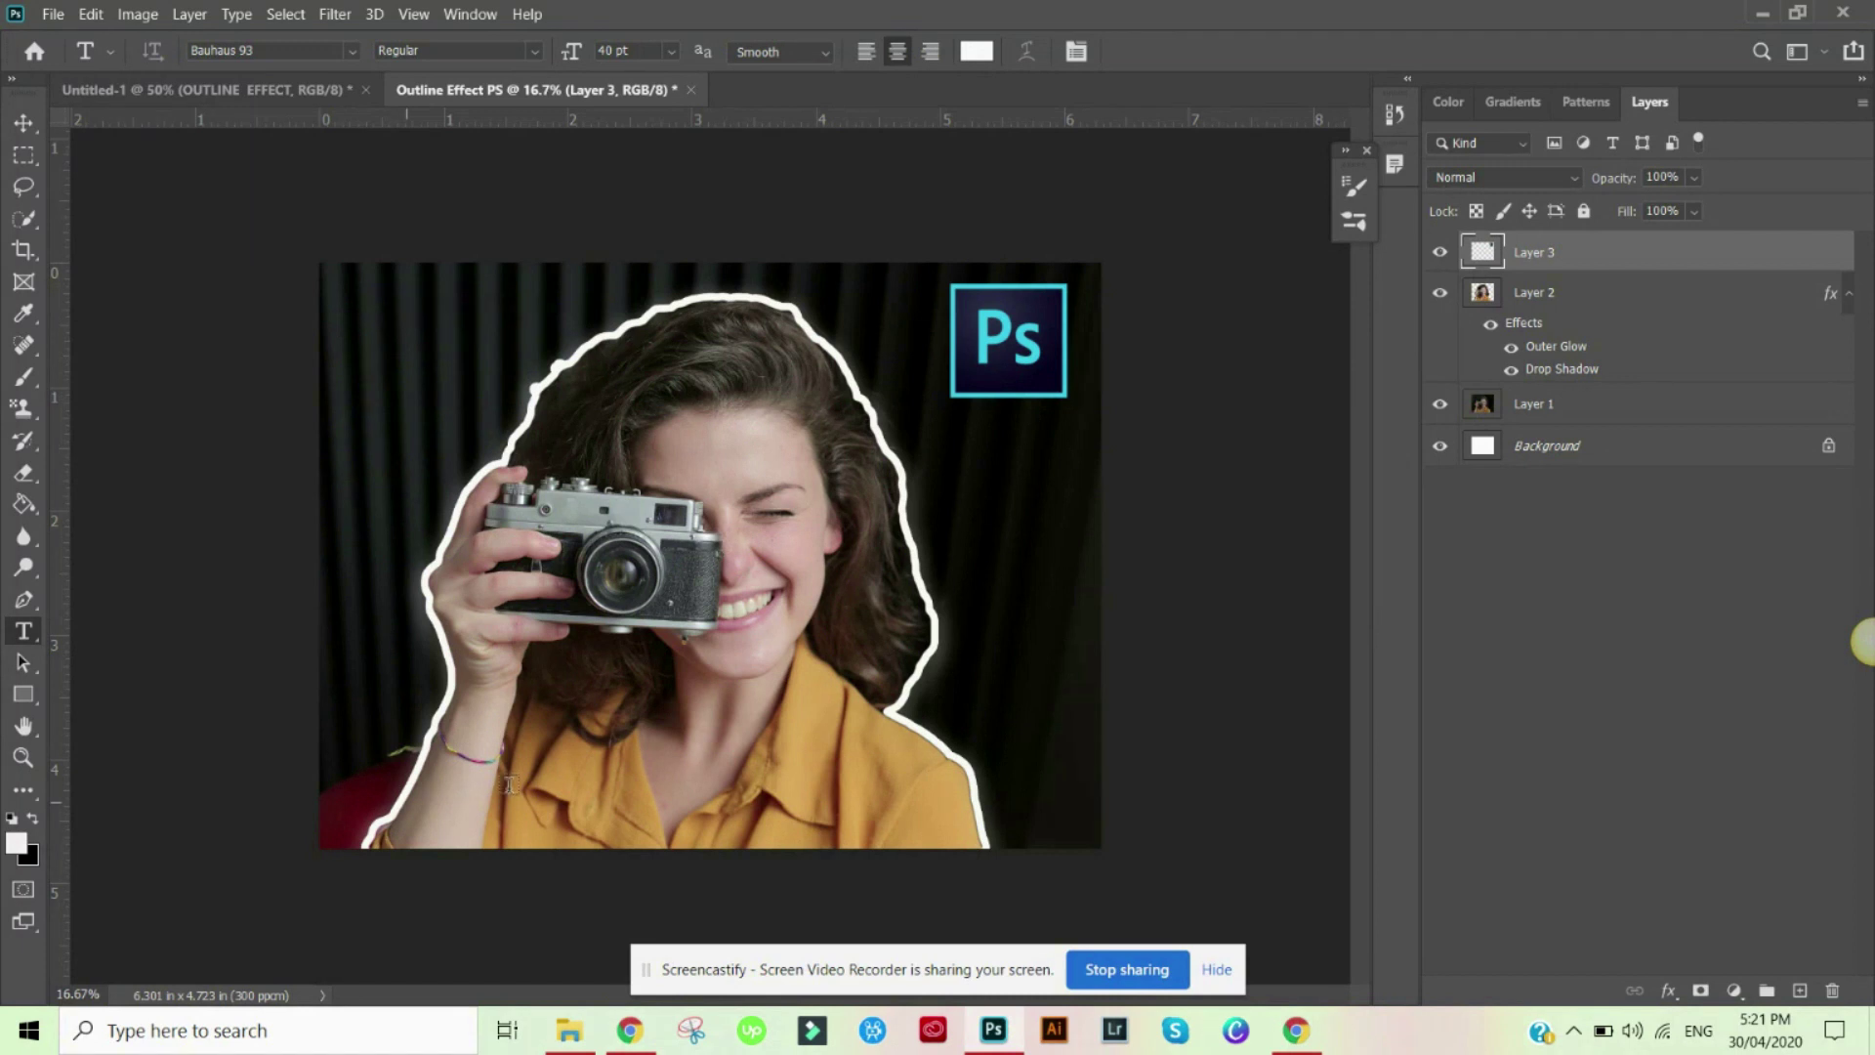
click(633, 805)
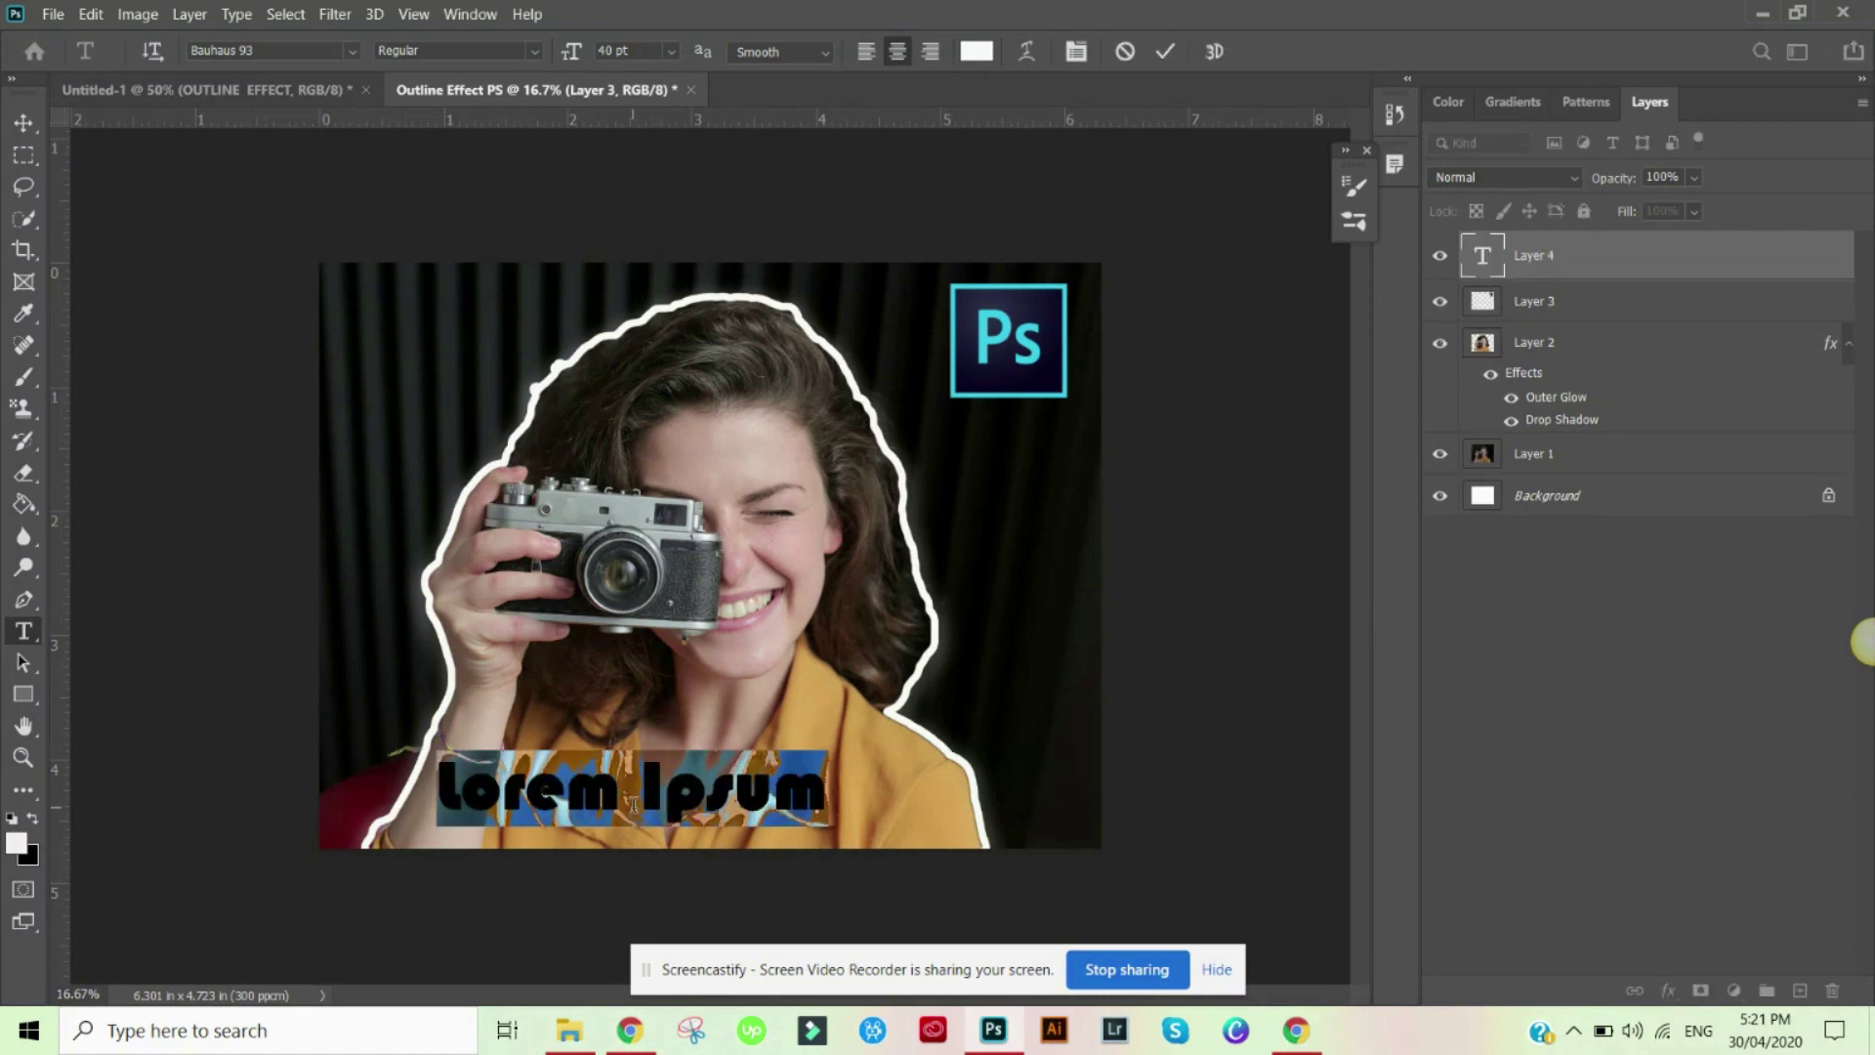
text(OUTLIN)
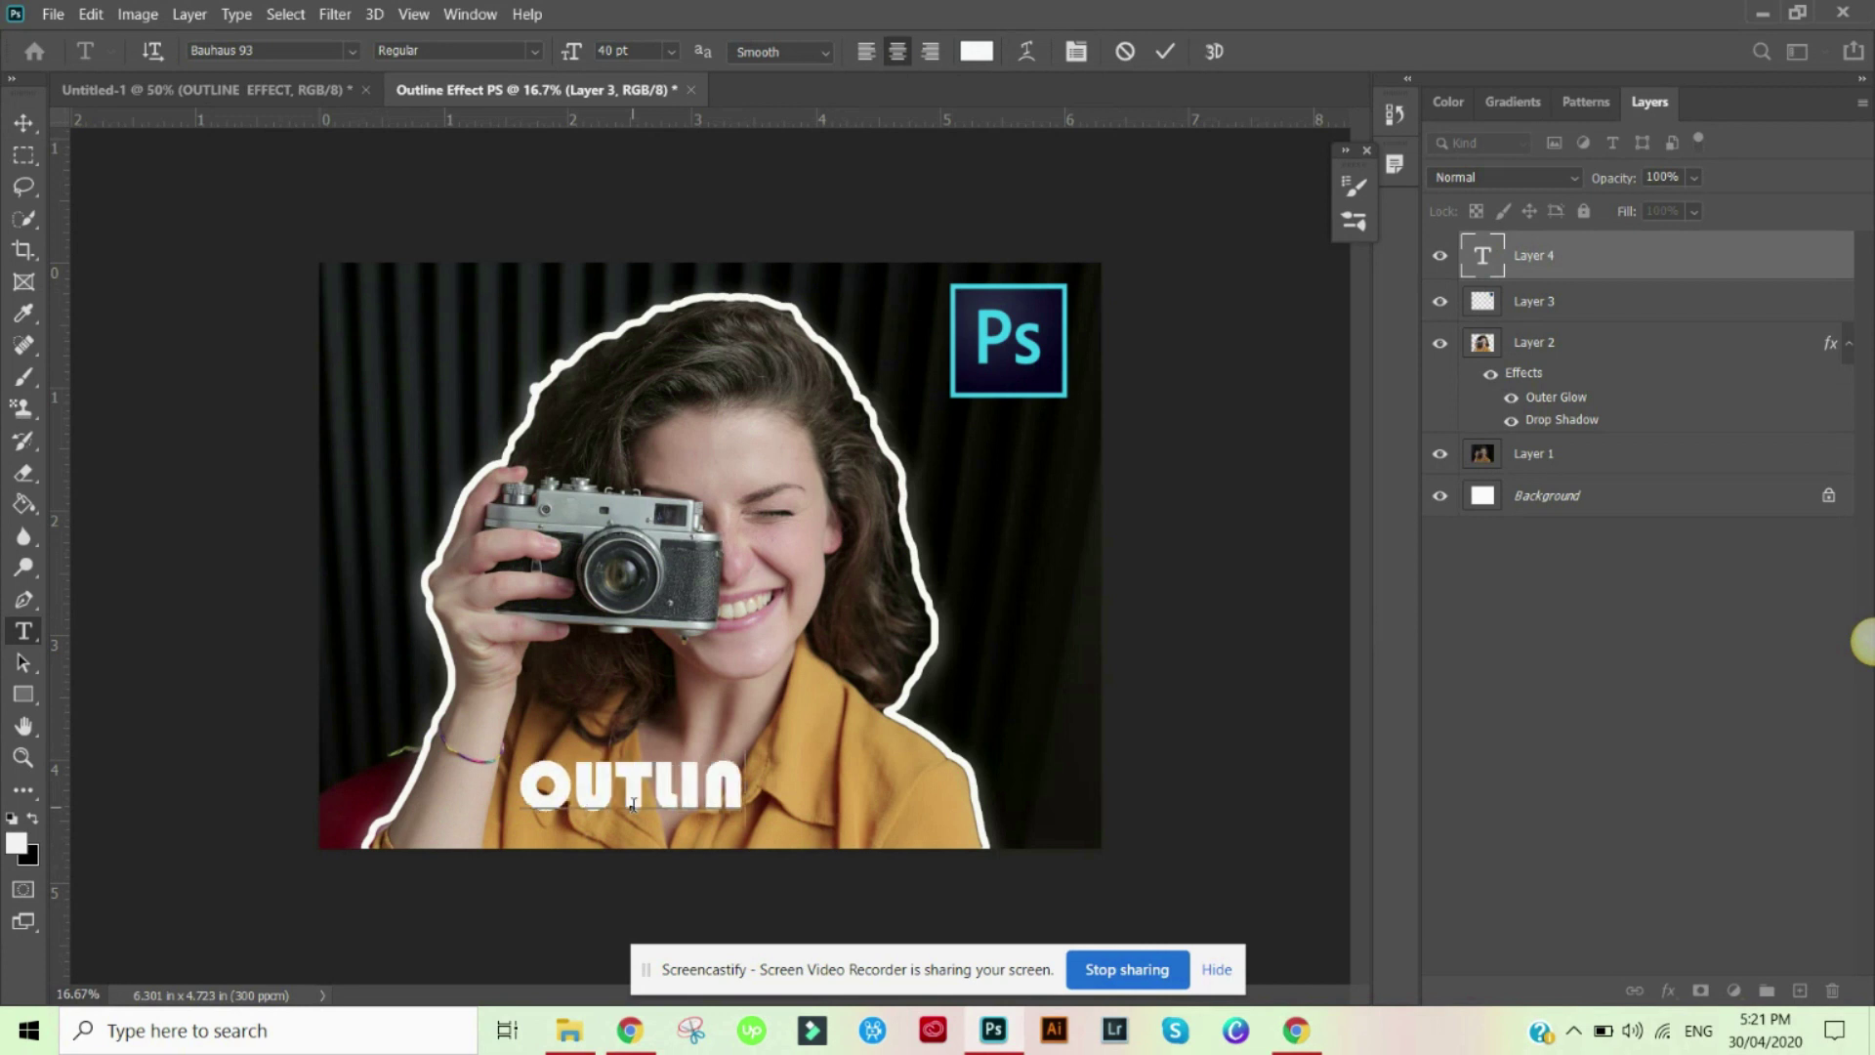
text(E EFFECT)
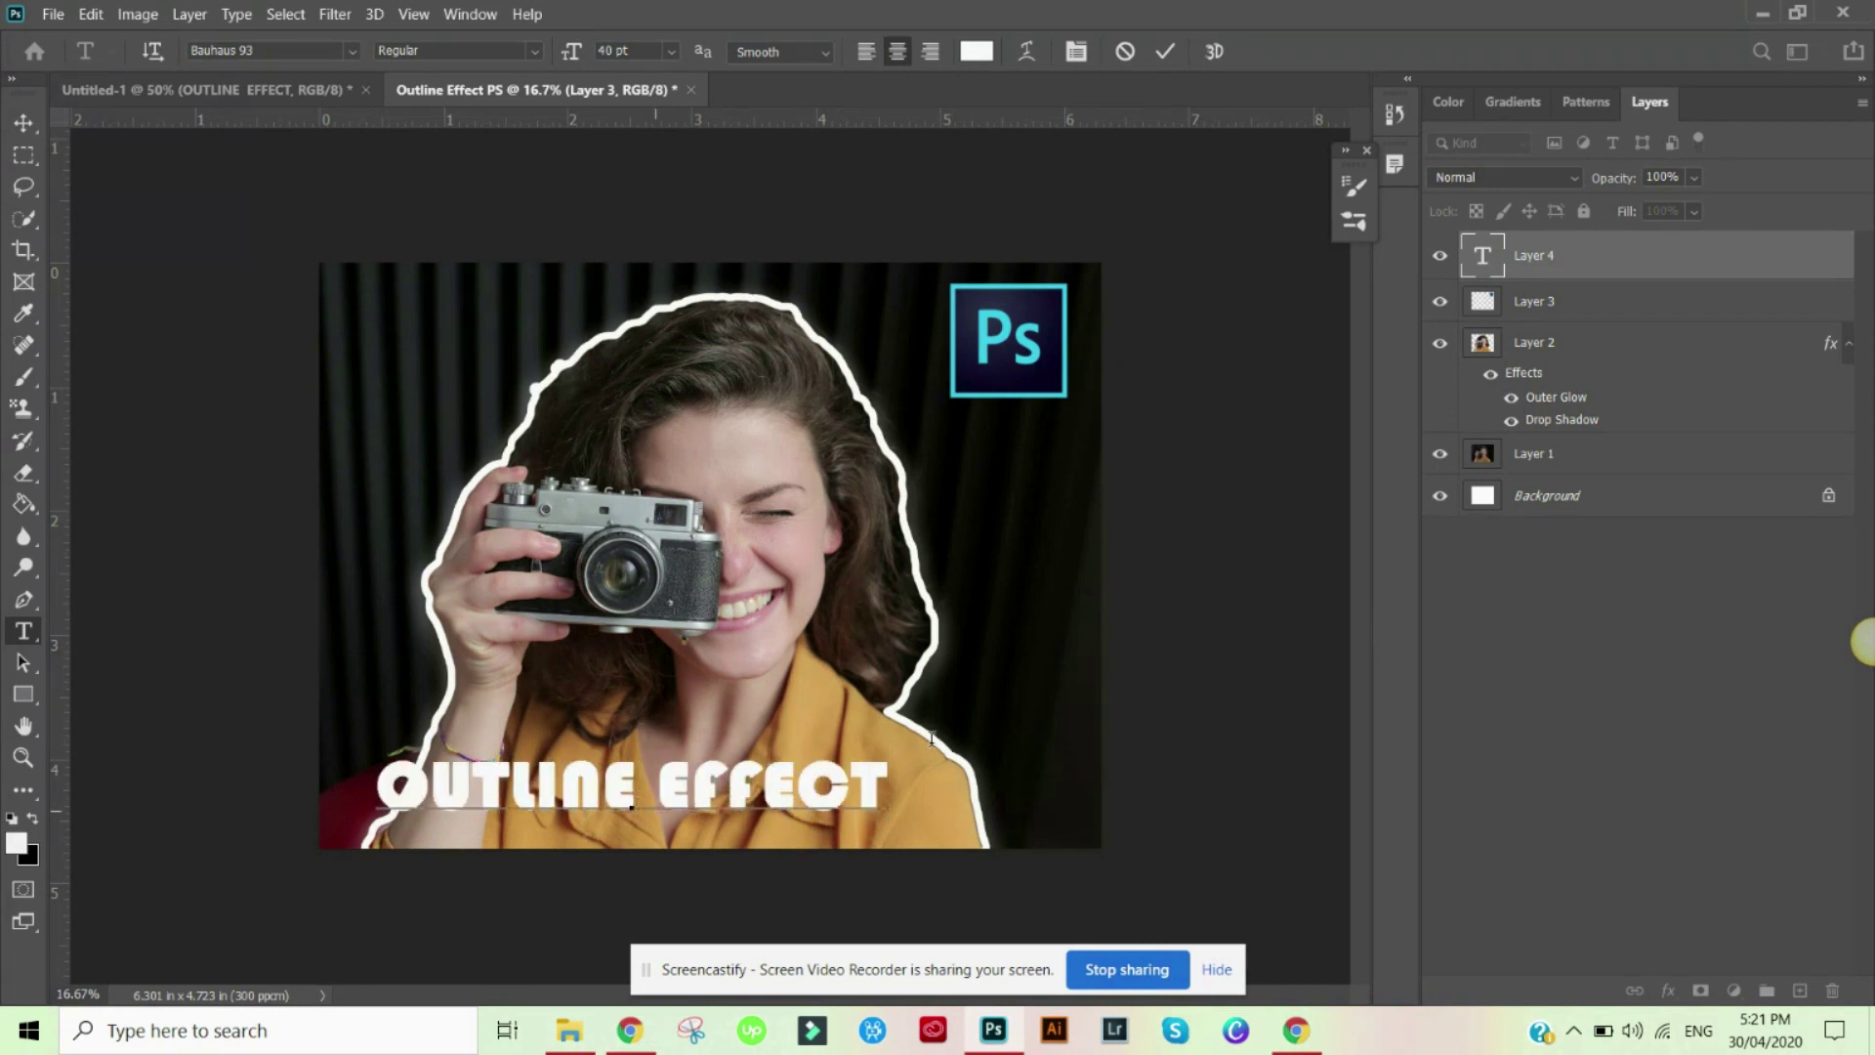
click(1531, 261)
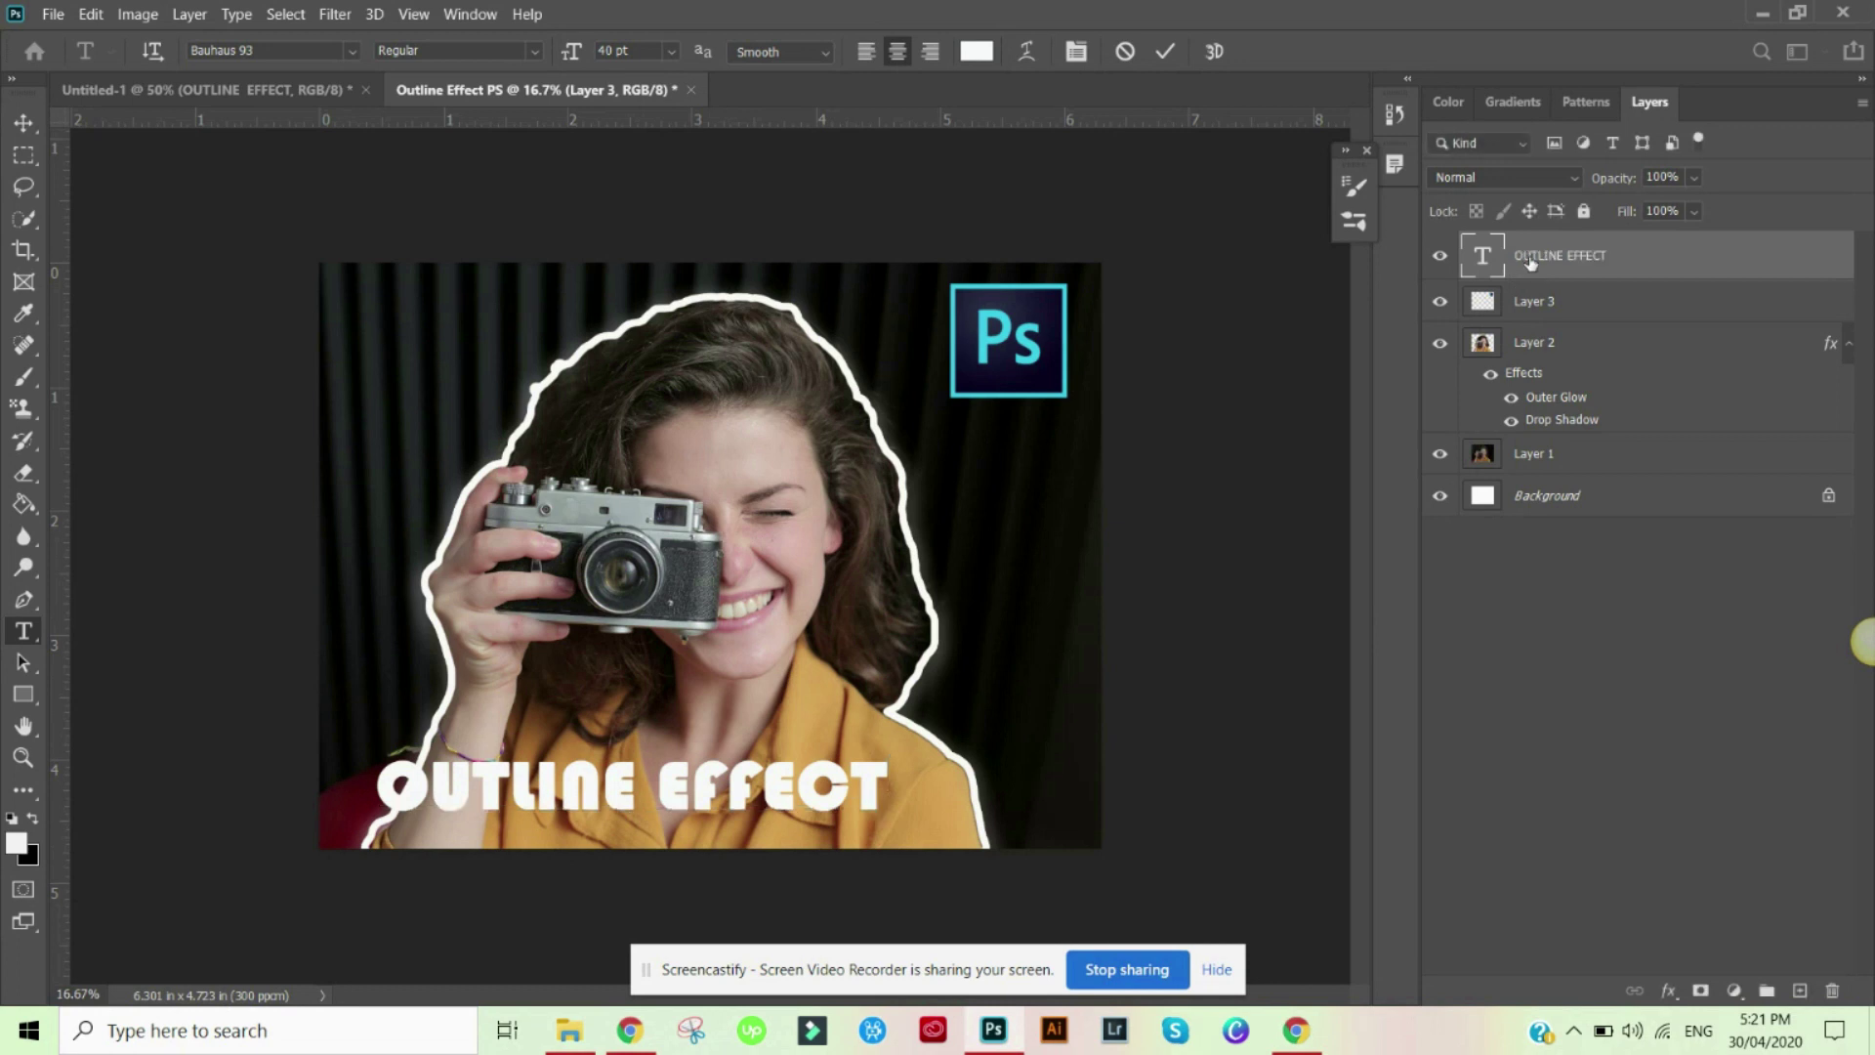
Move the OUTLINE EFFECT text further right along the photo's lower edge
key(ctrl+t)
mouse_move(787, 791)
mouse_down()
mouse_move(938, 794)
mouse_move(784, 793)
mouse_up()
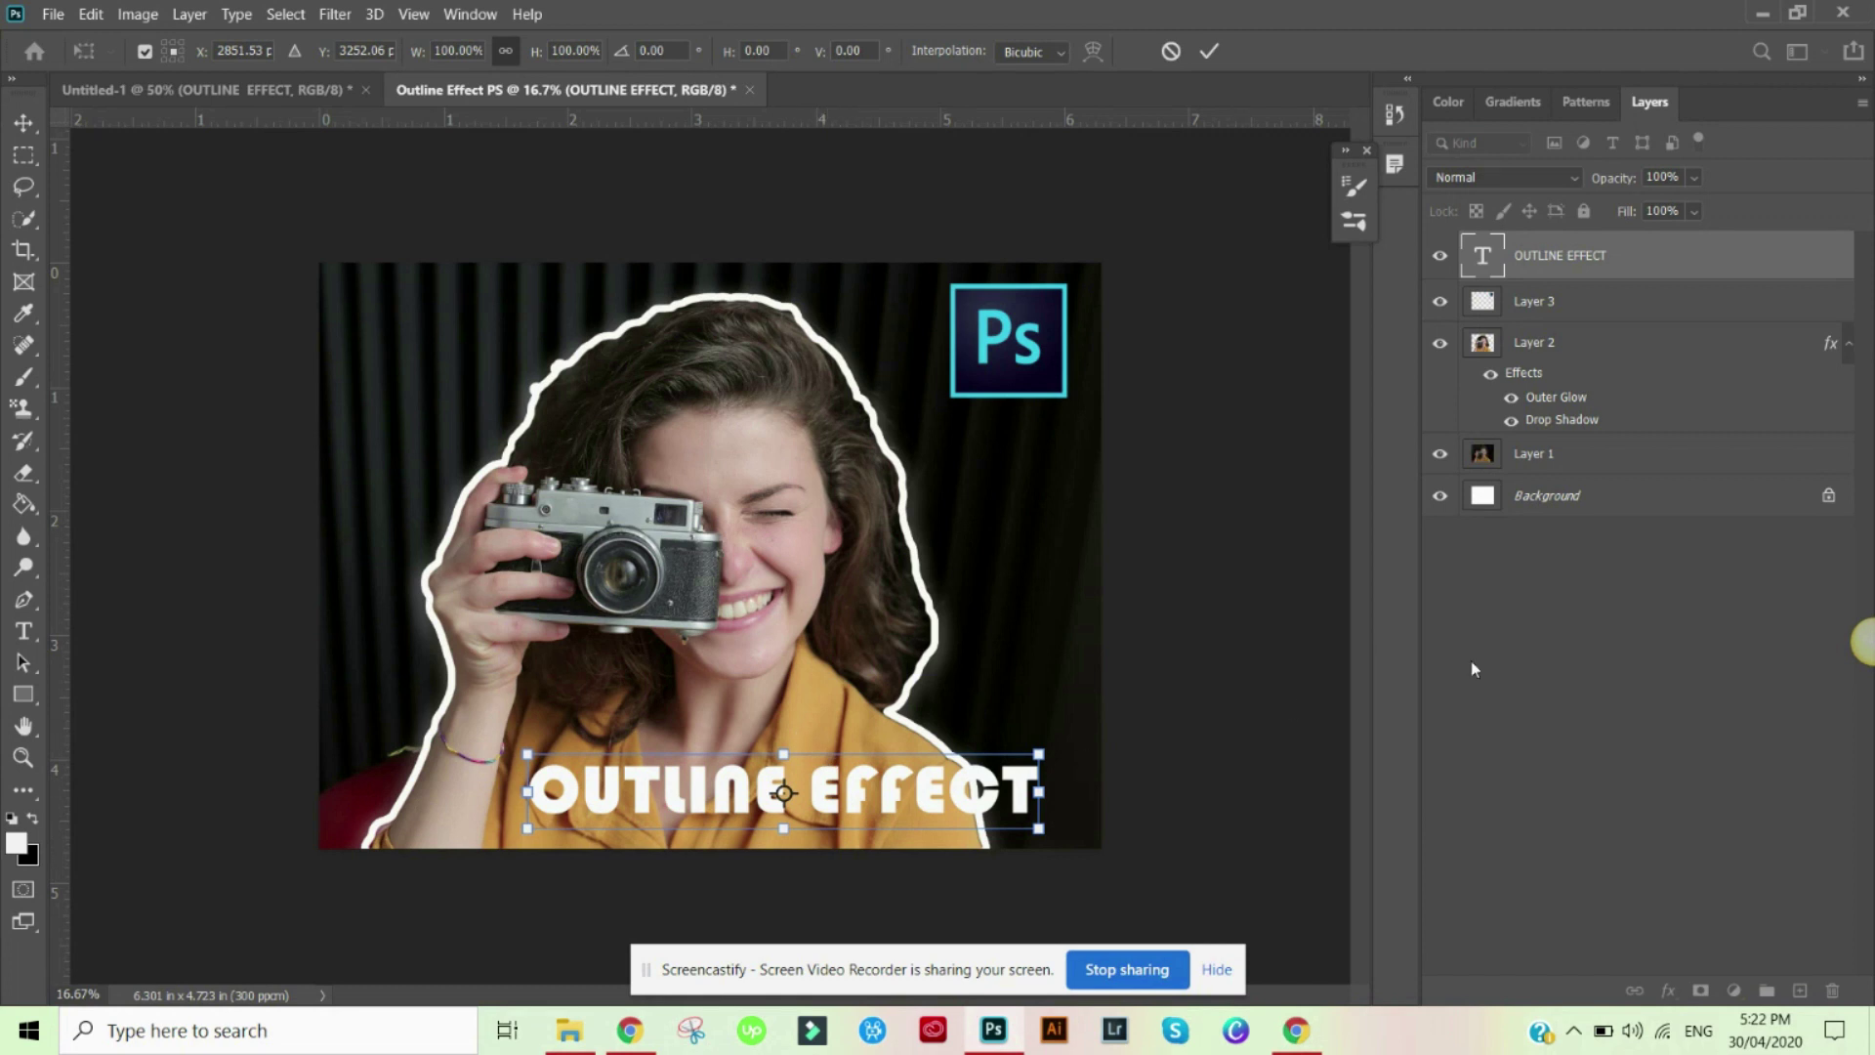
click(1541, 684)
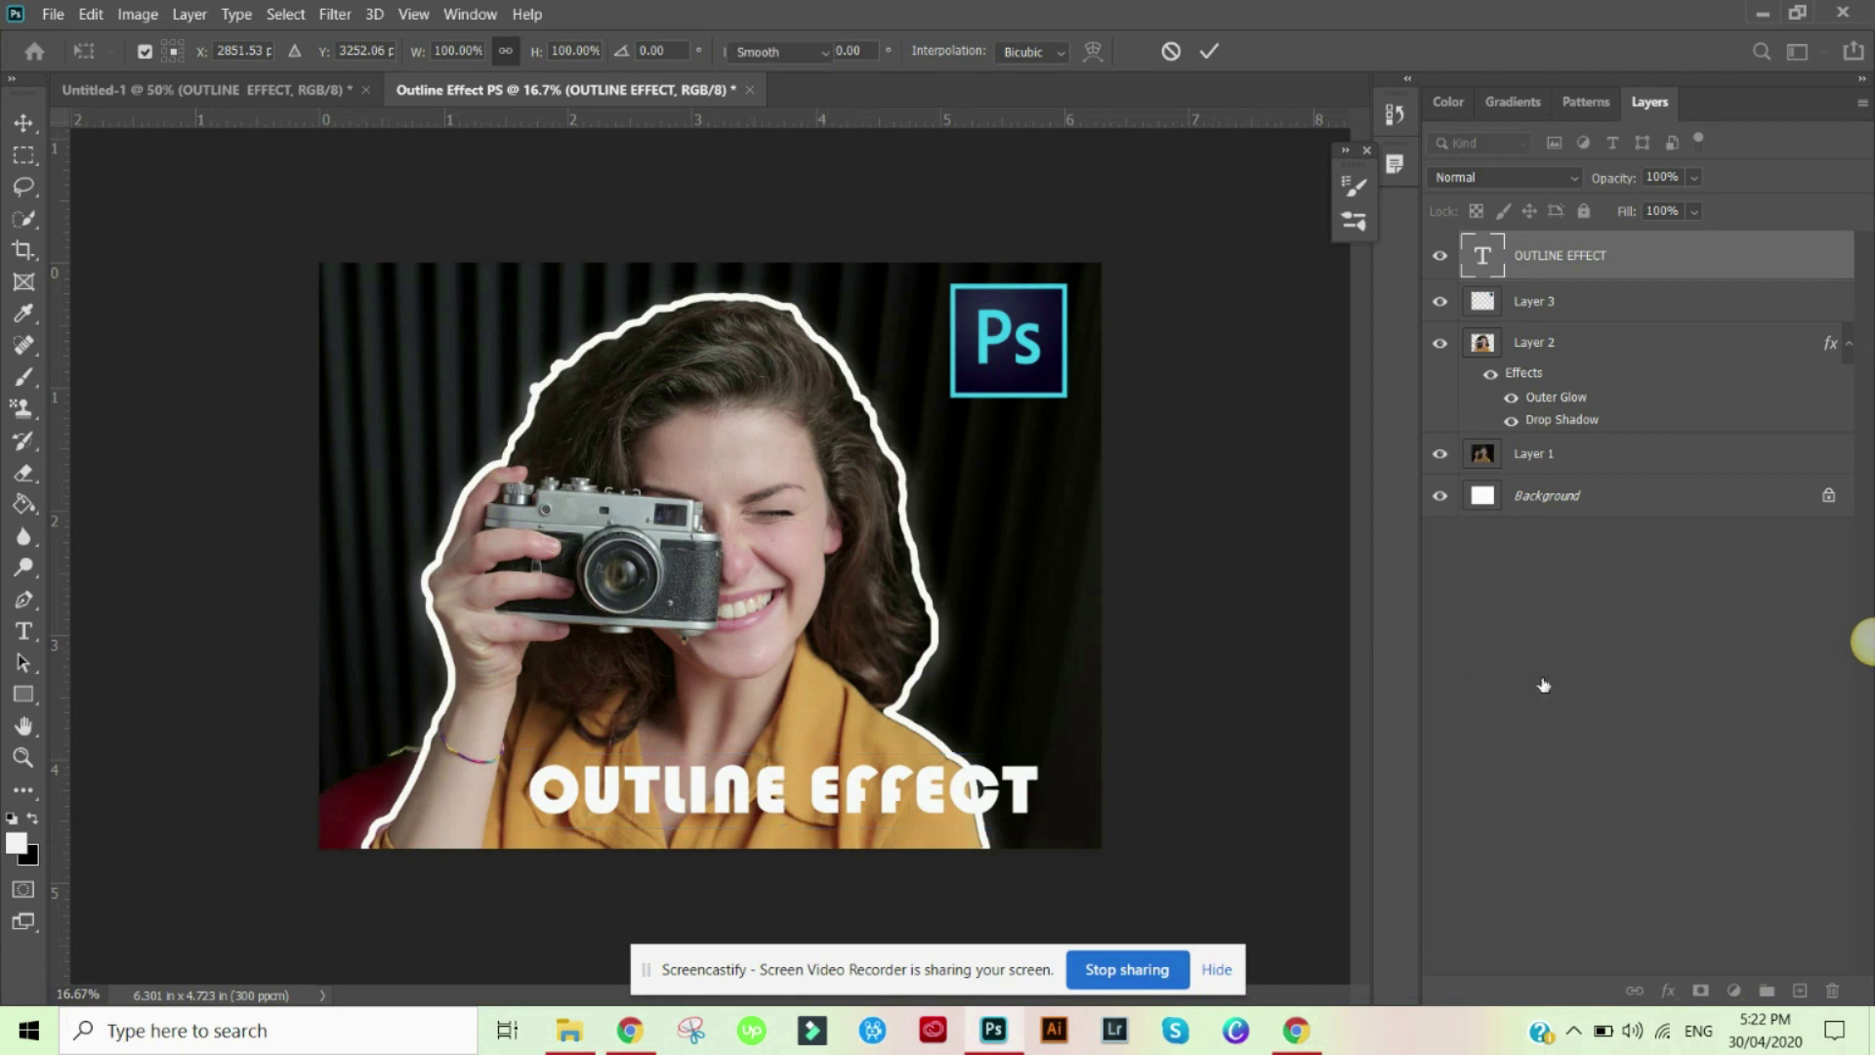
Add an outer glow to the OUTLINE EFFECT text layer and set its opacity to 35%
click(1573, 270)
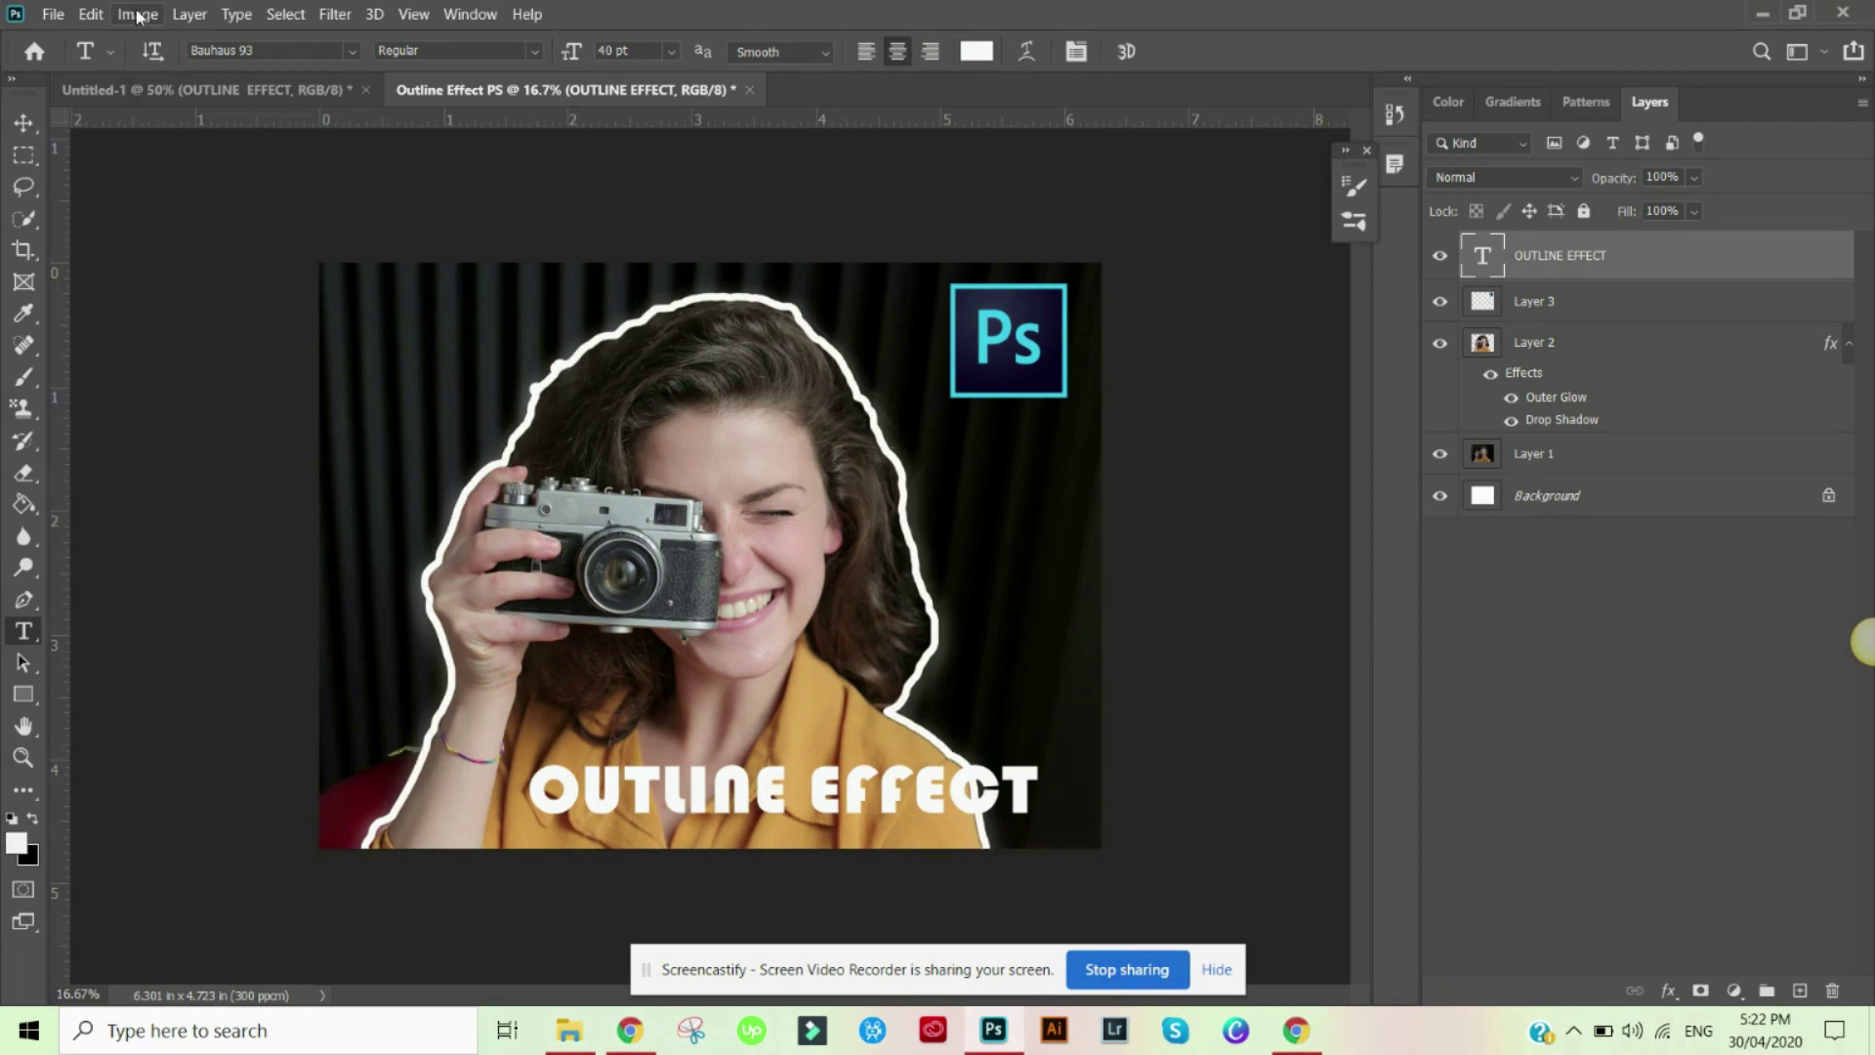
click(189, 14)
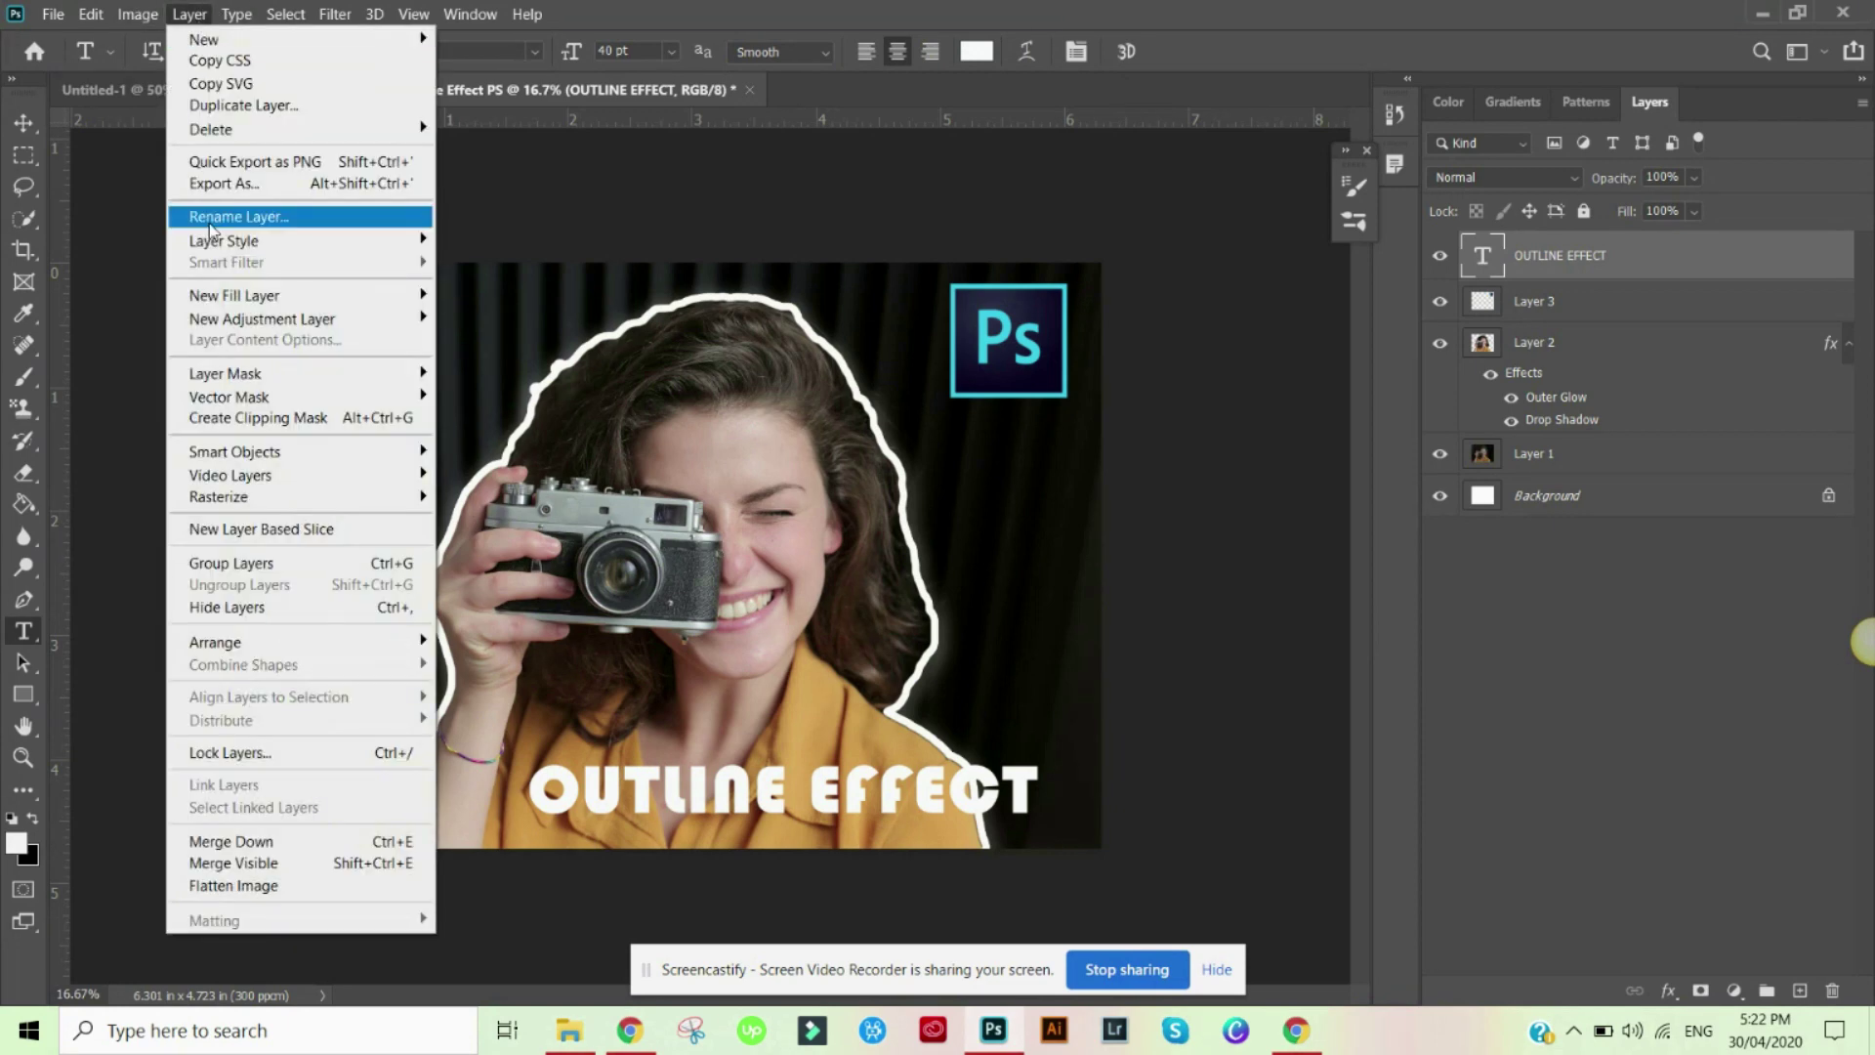
mouse_move(239, 244)
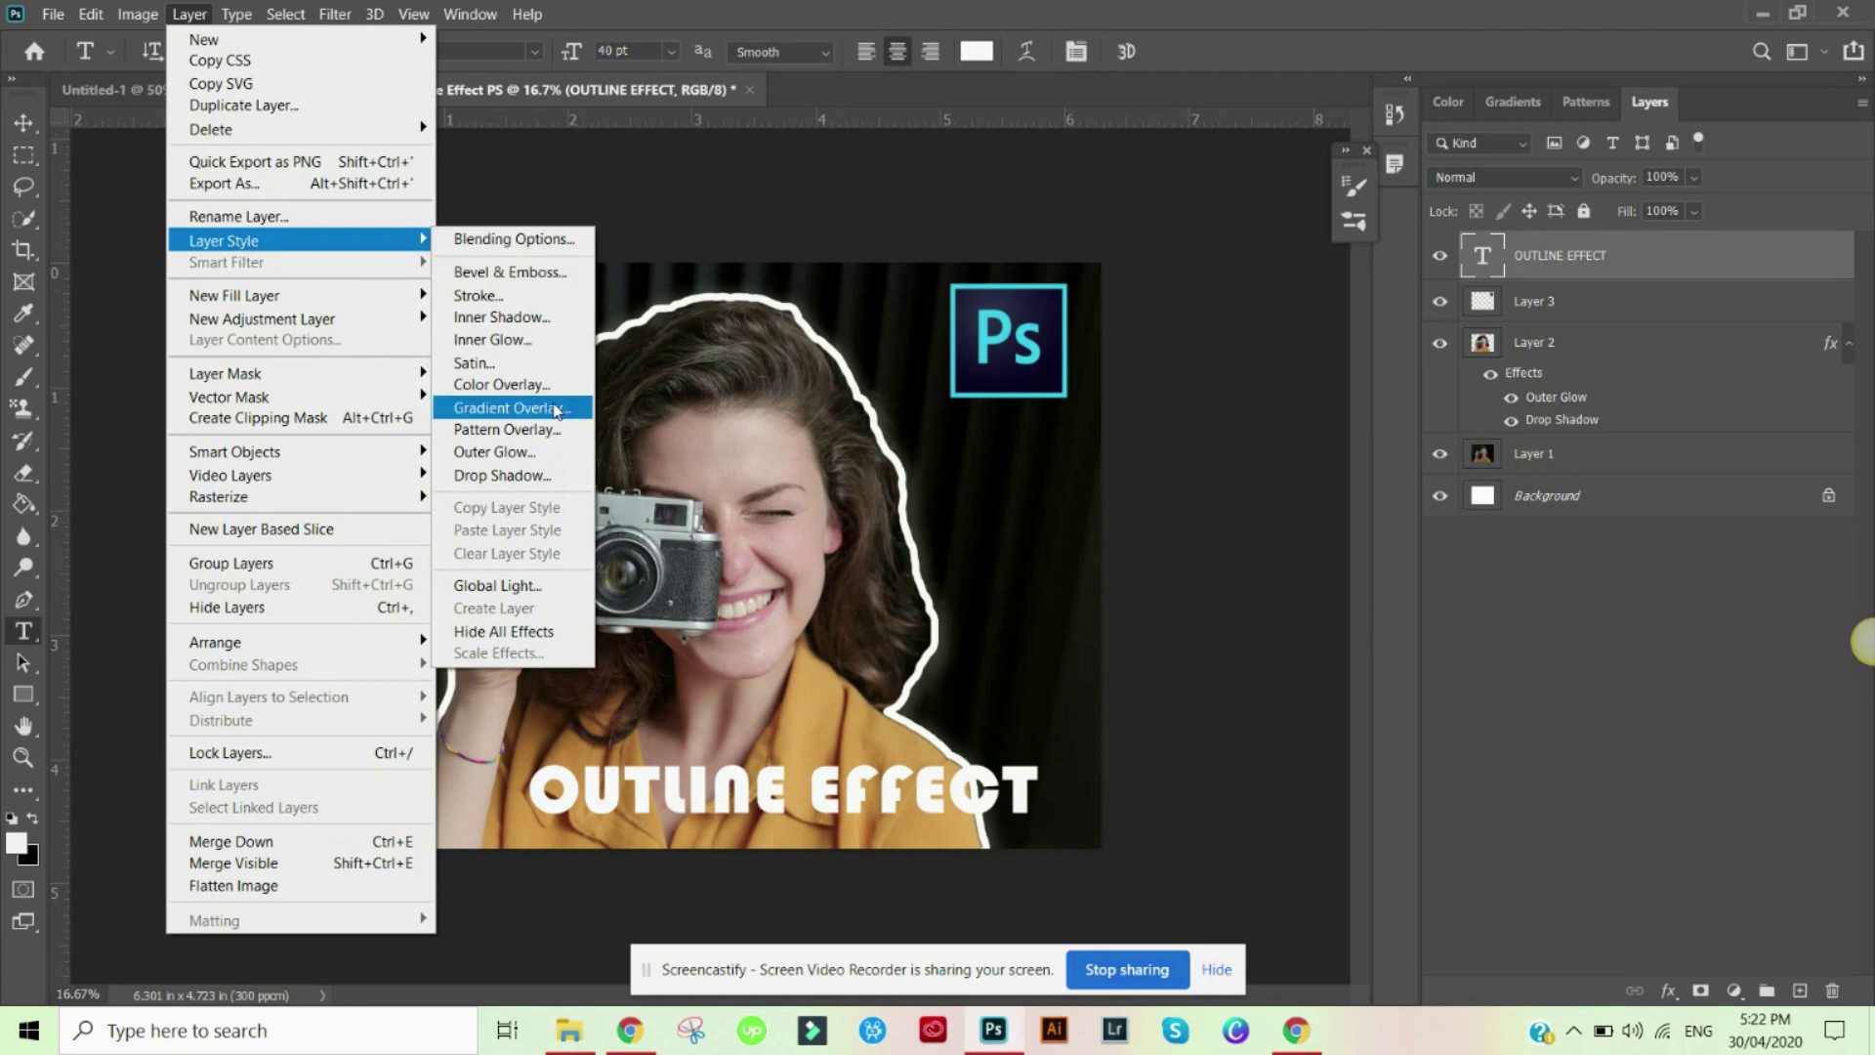
click(542, 449)
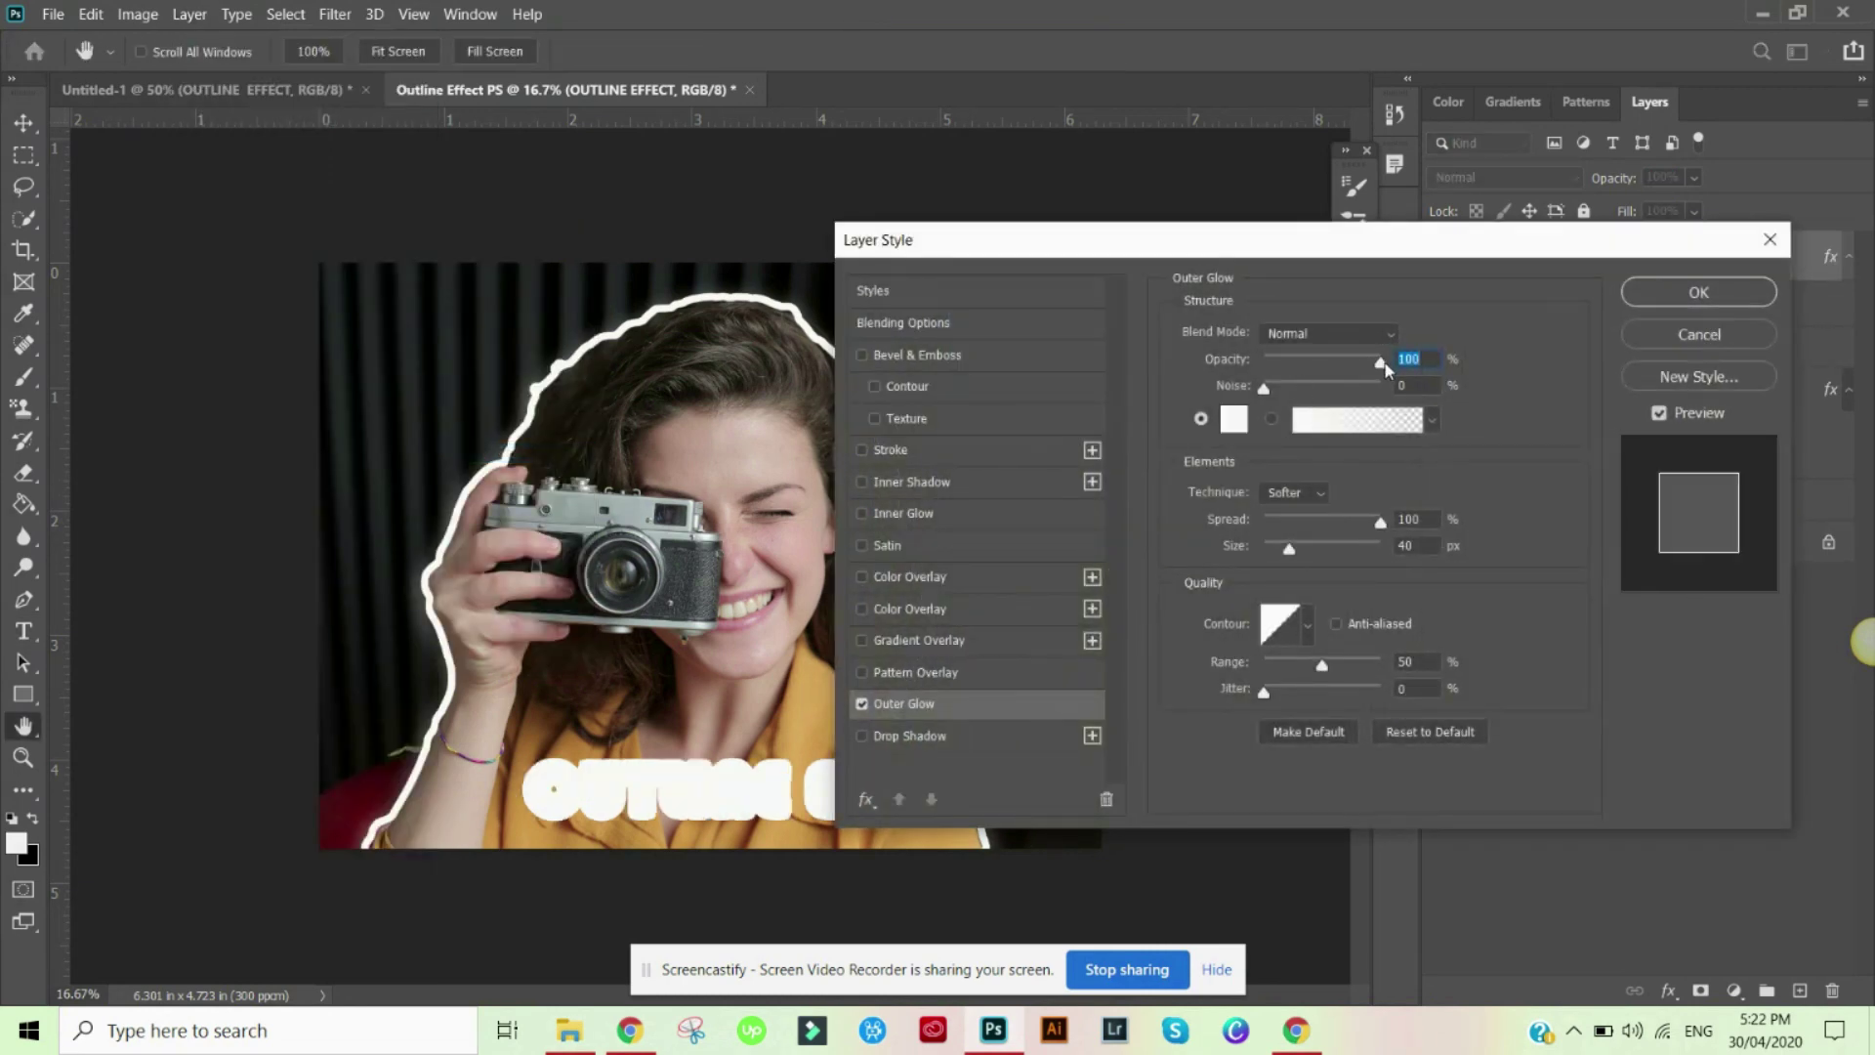
drag(1256, 251, 1245, 158)
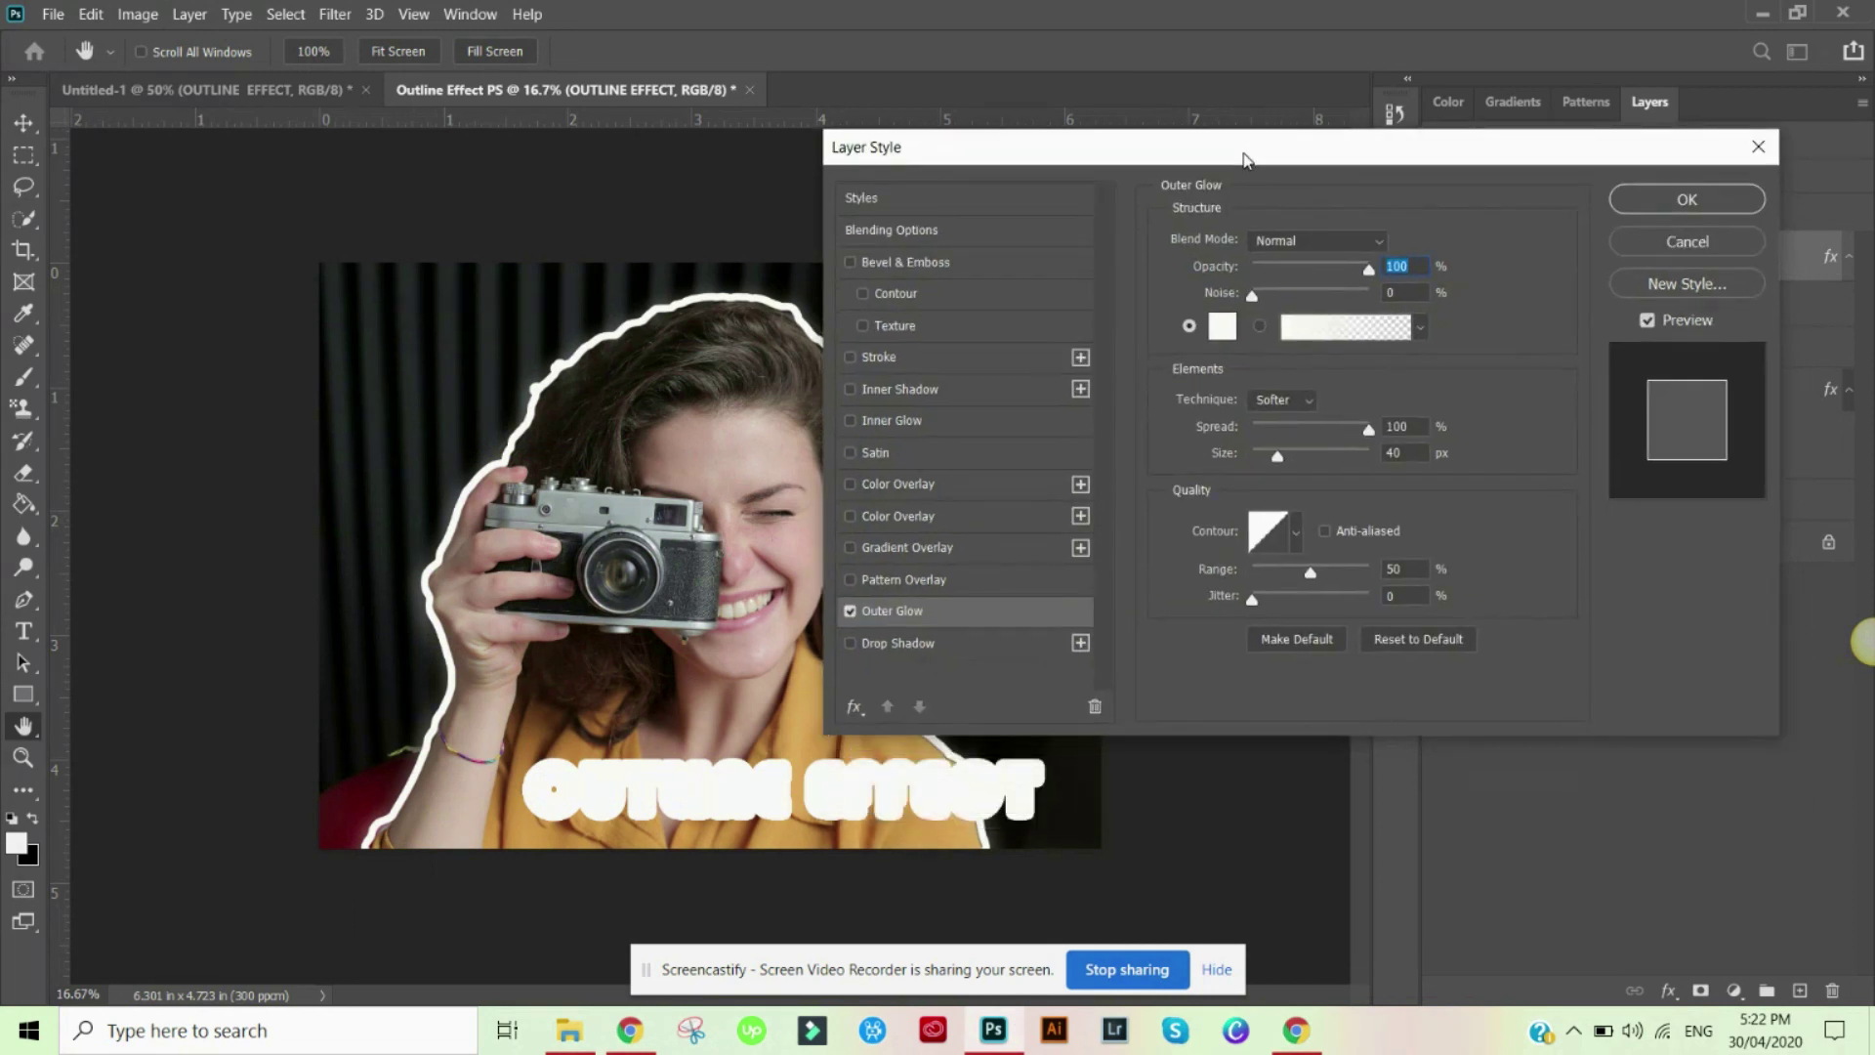
drag(1369, 272, 1293, 272)
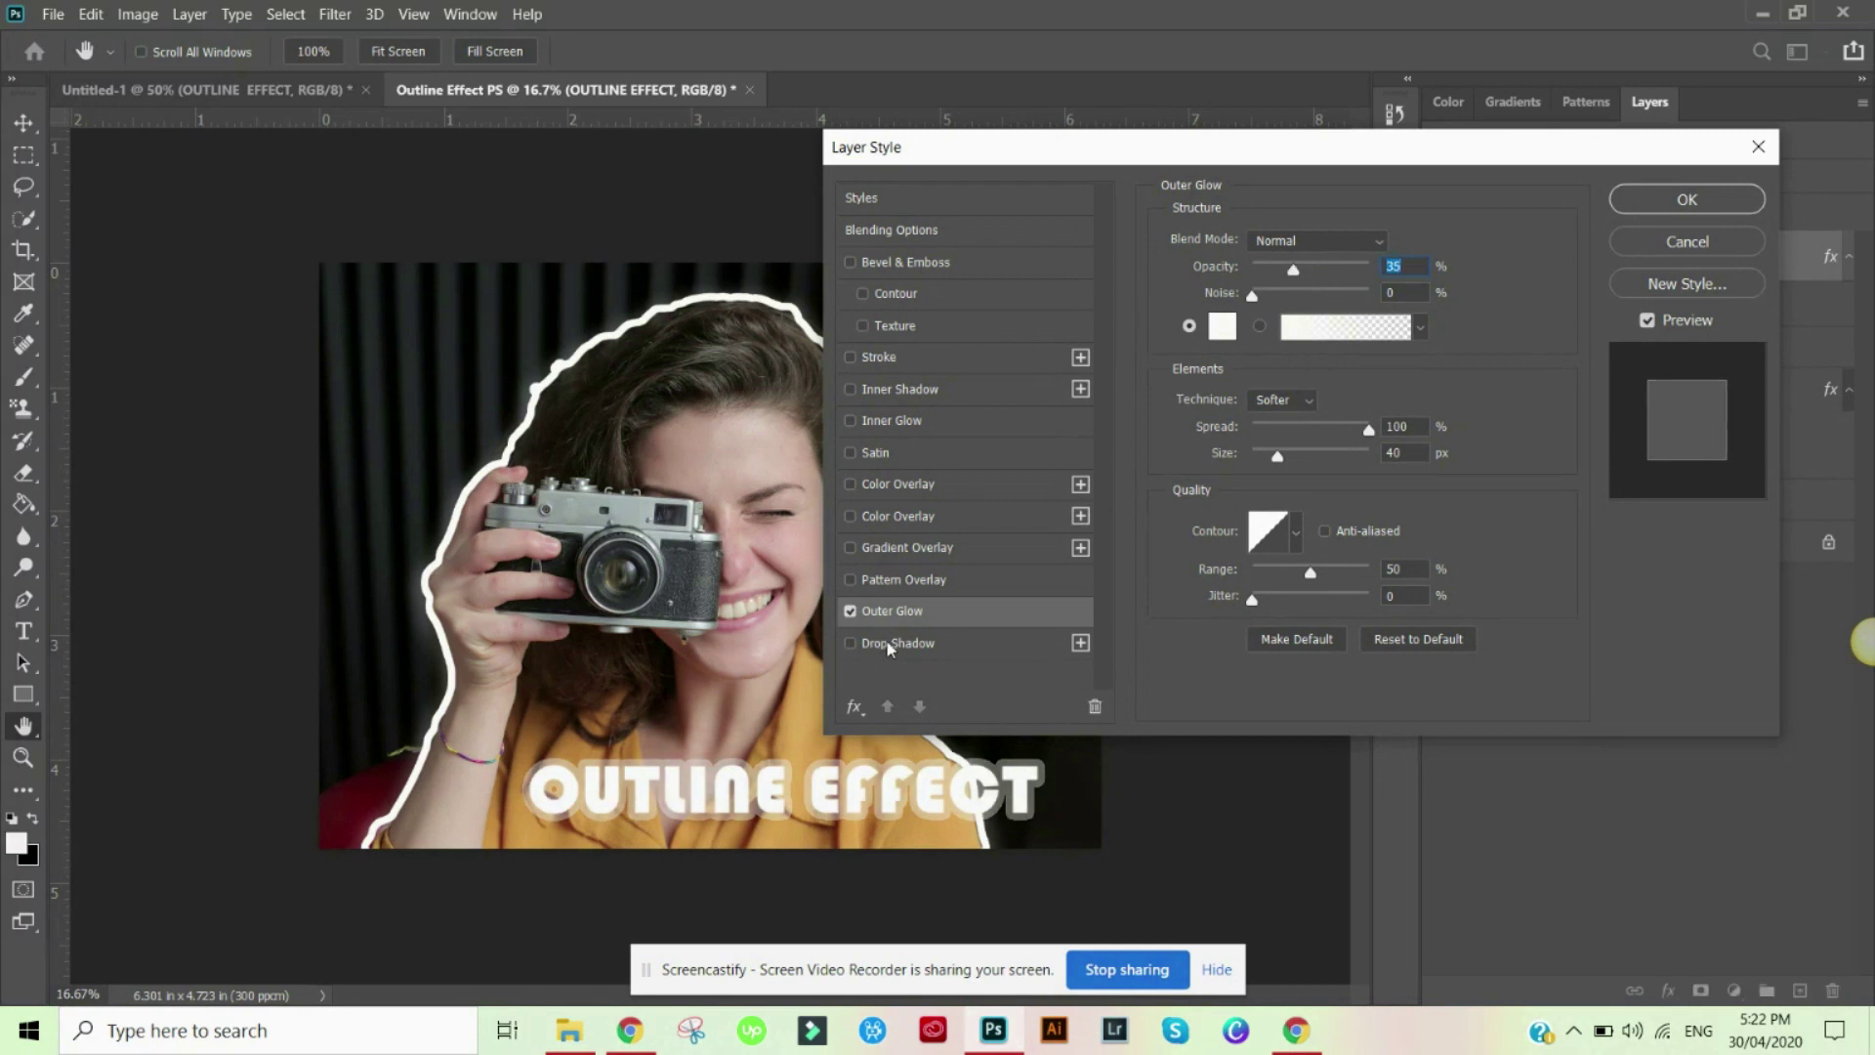
Add a near-black (0b0c0c) drop shadow at 51% opacity to the OUTLINE EFFECT text, apply the layer style and deselect the layer
click(890, 644)
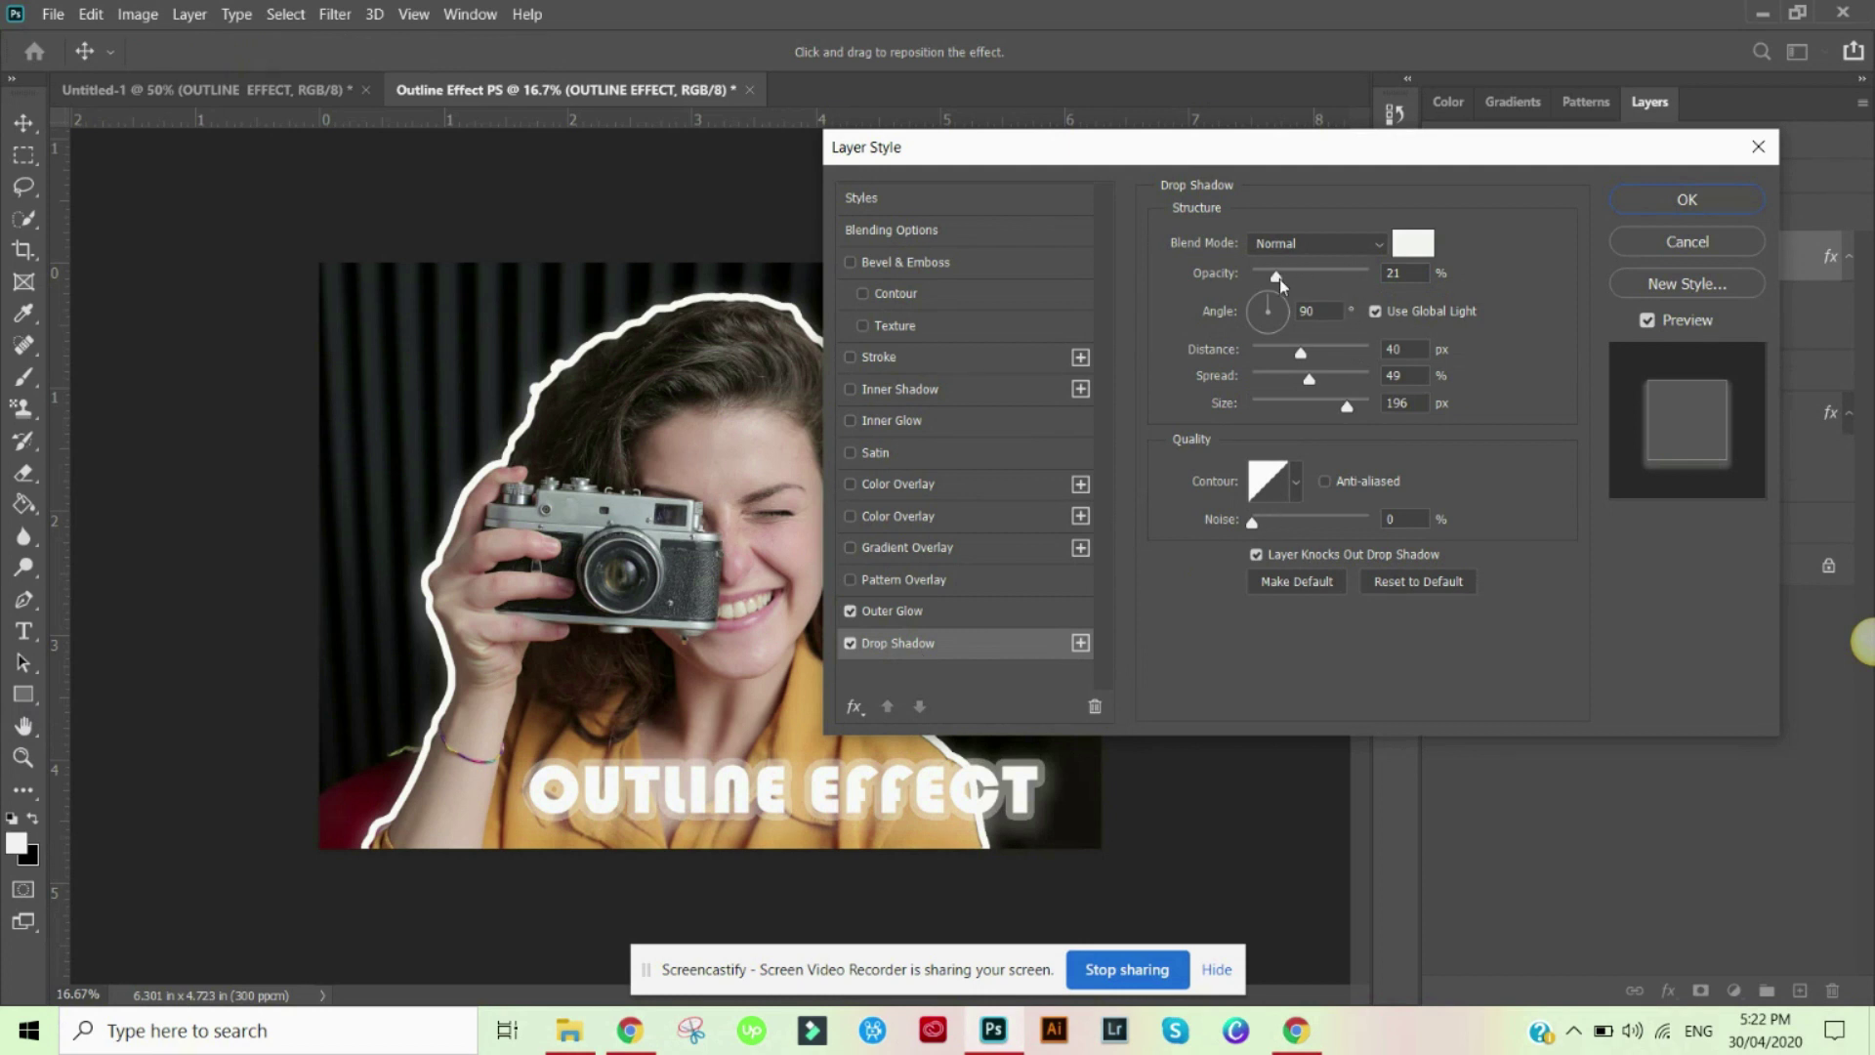
drag(1277, 280, 1313, 282)
click(1412, 243)
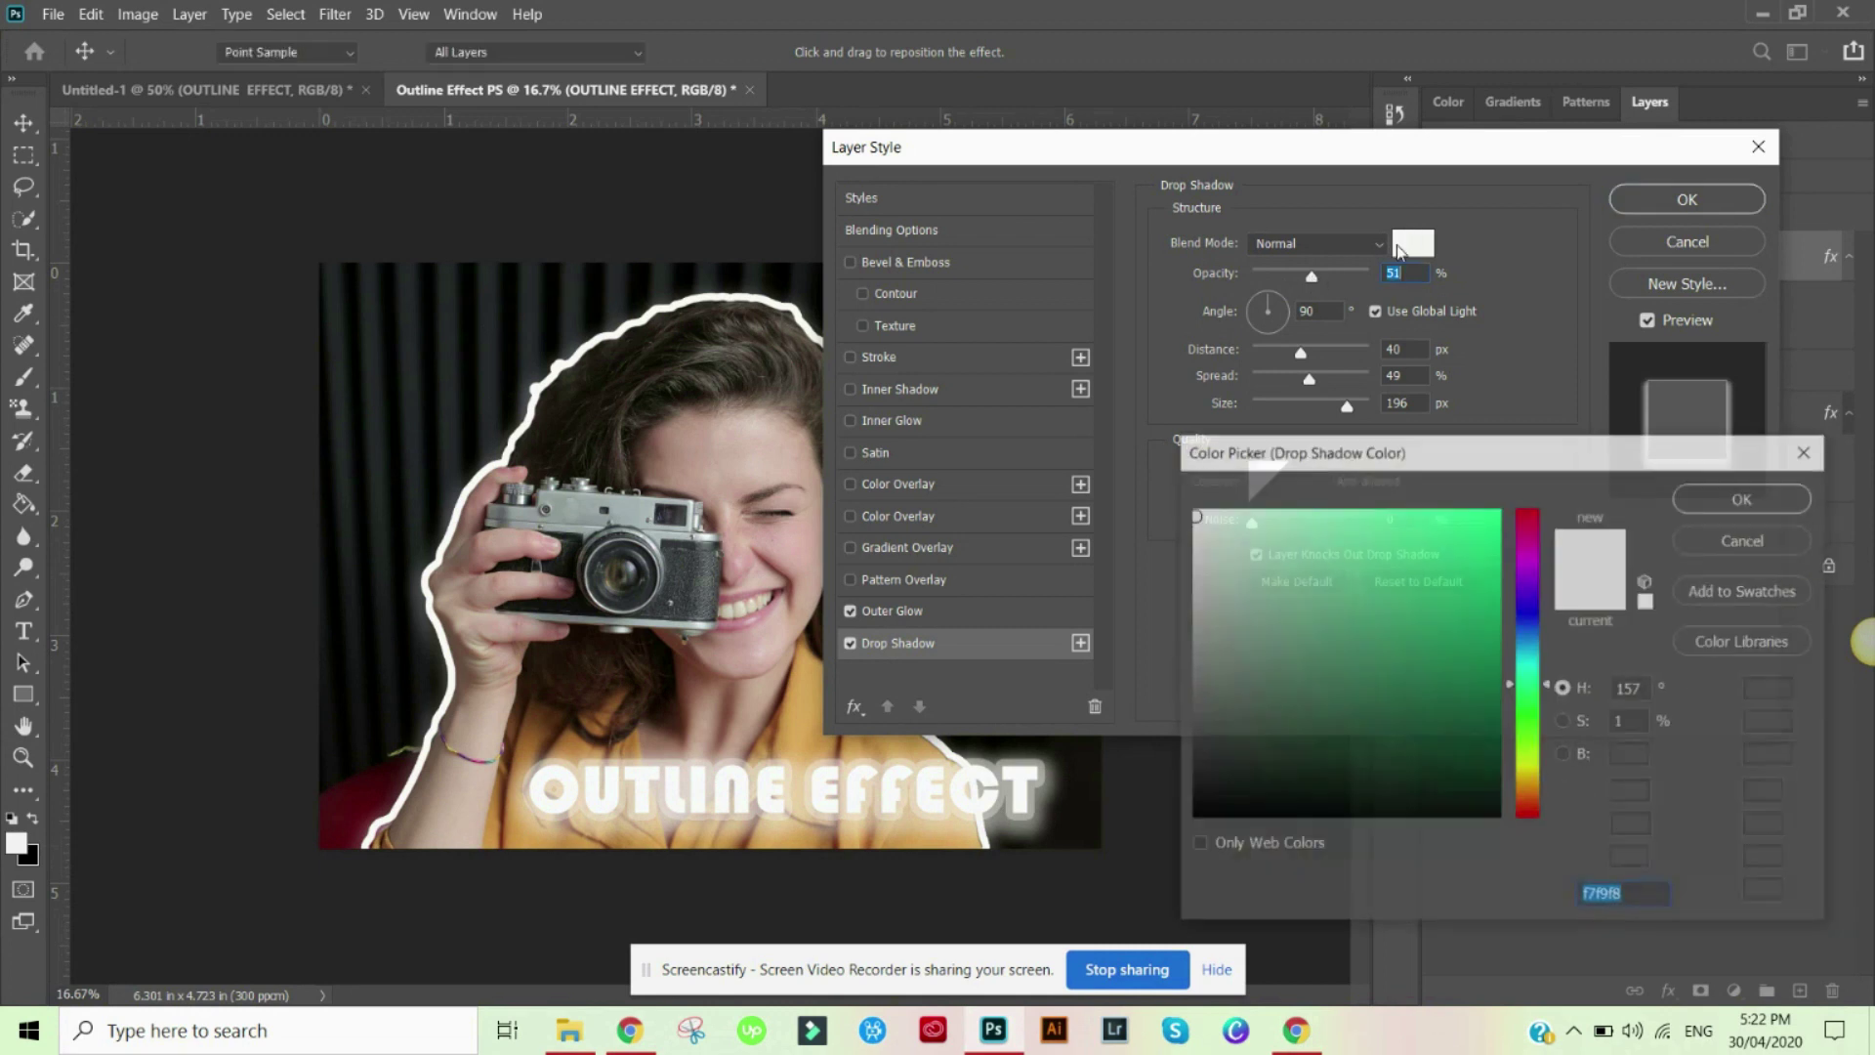
click(1221, 804)
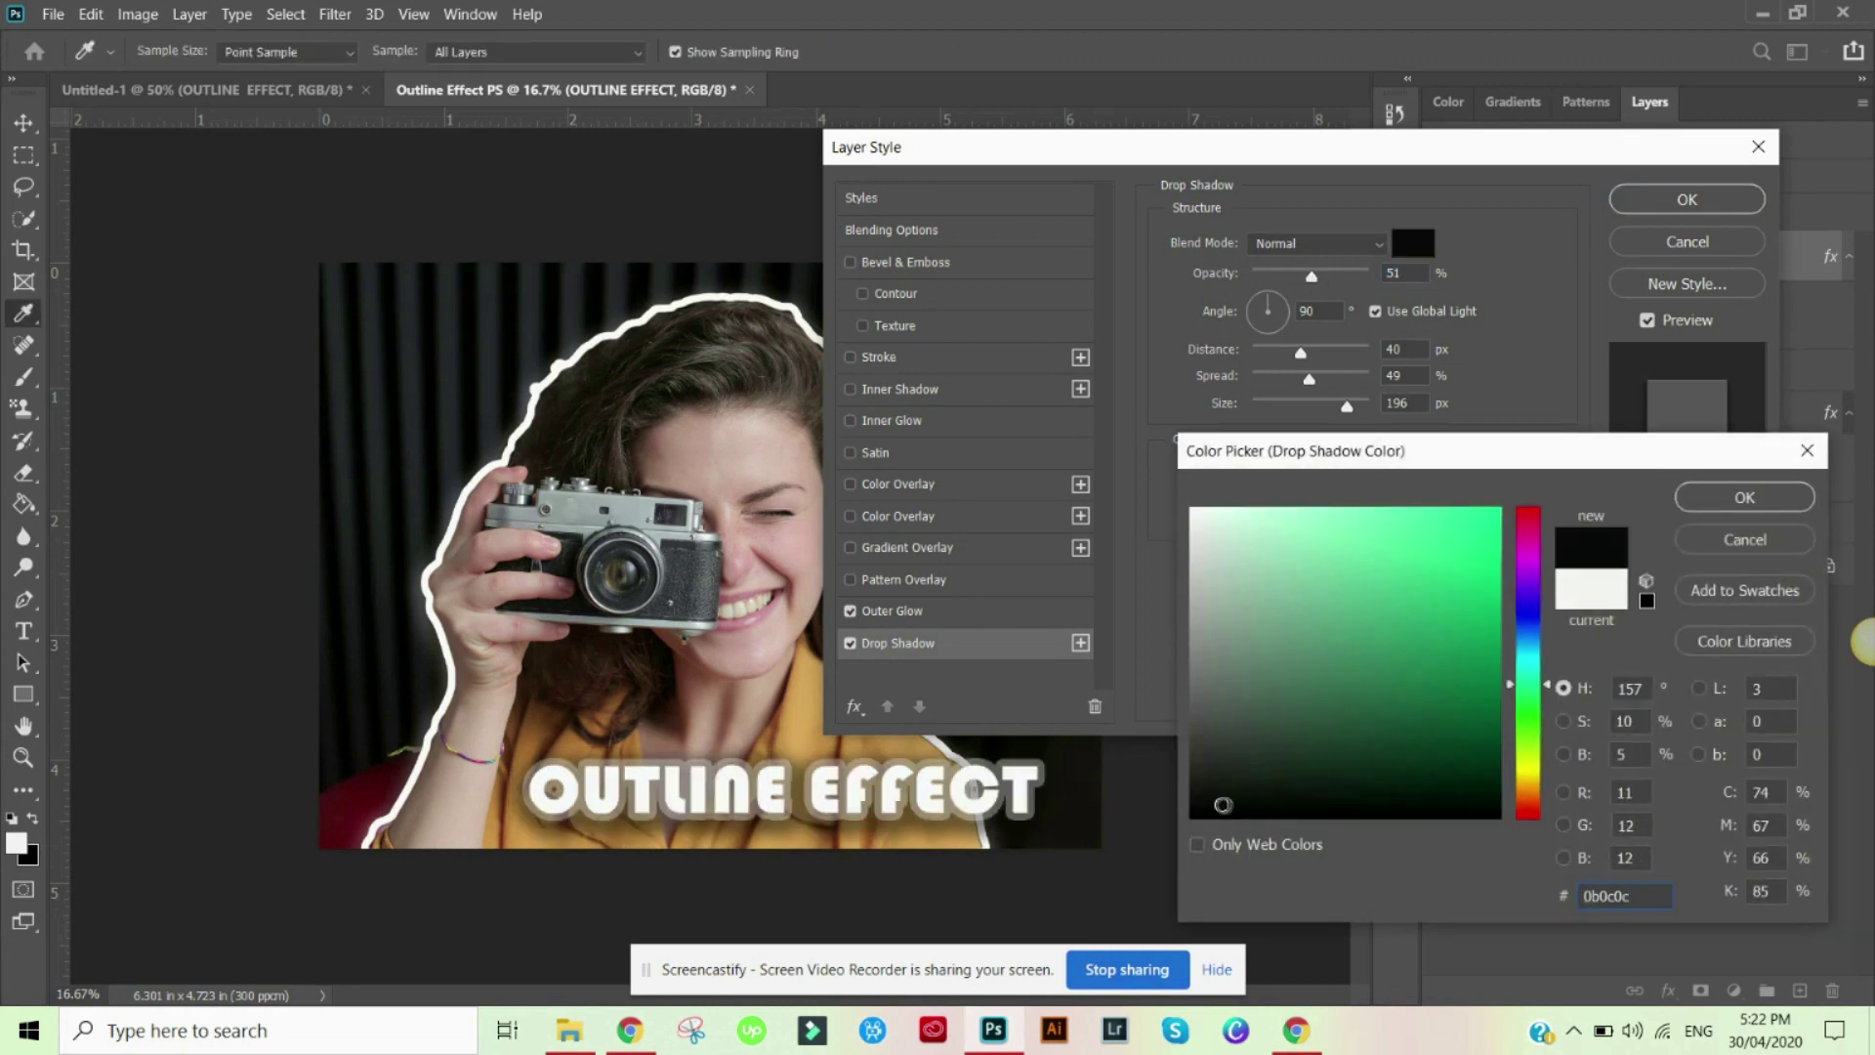
click(1745, 497)
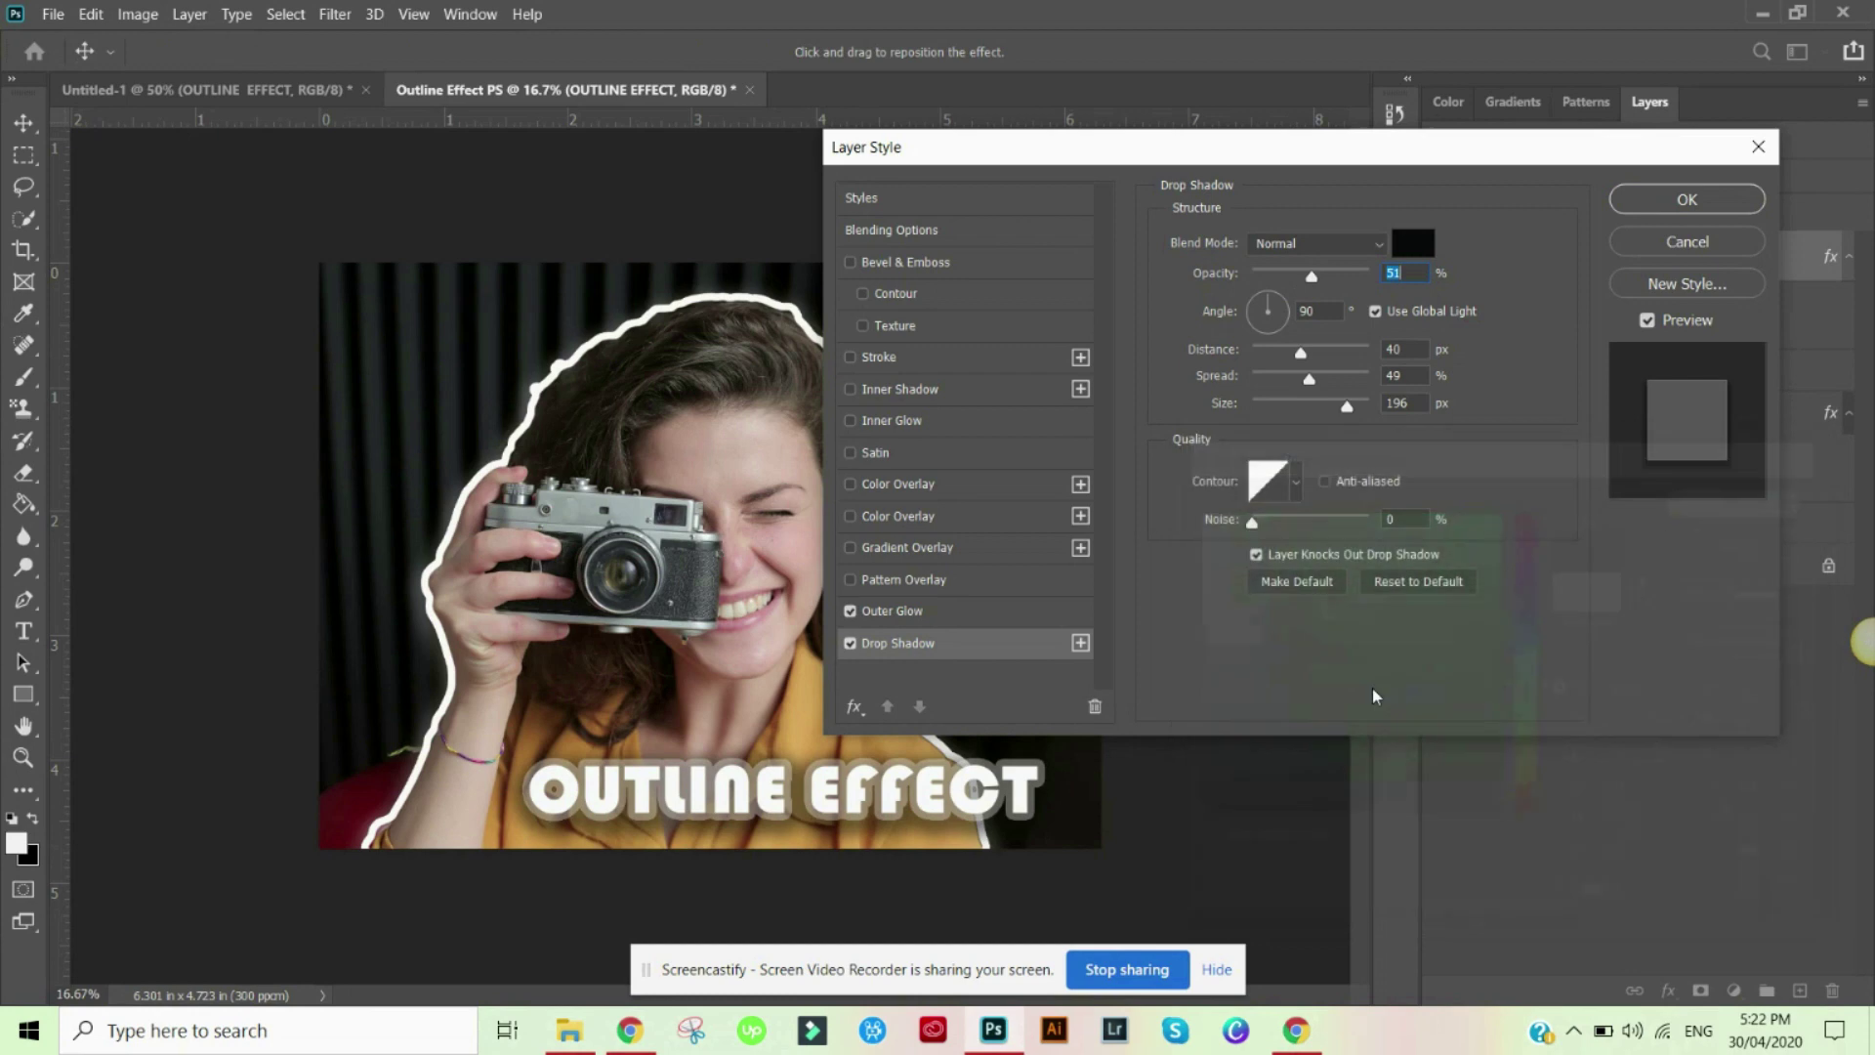
click(1723, 200)
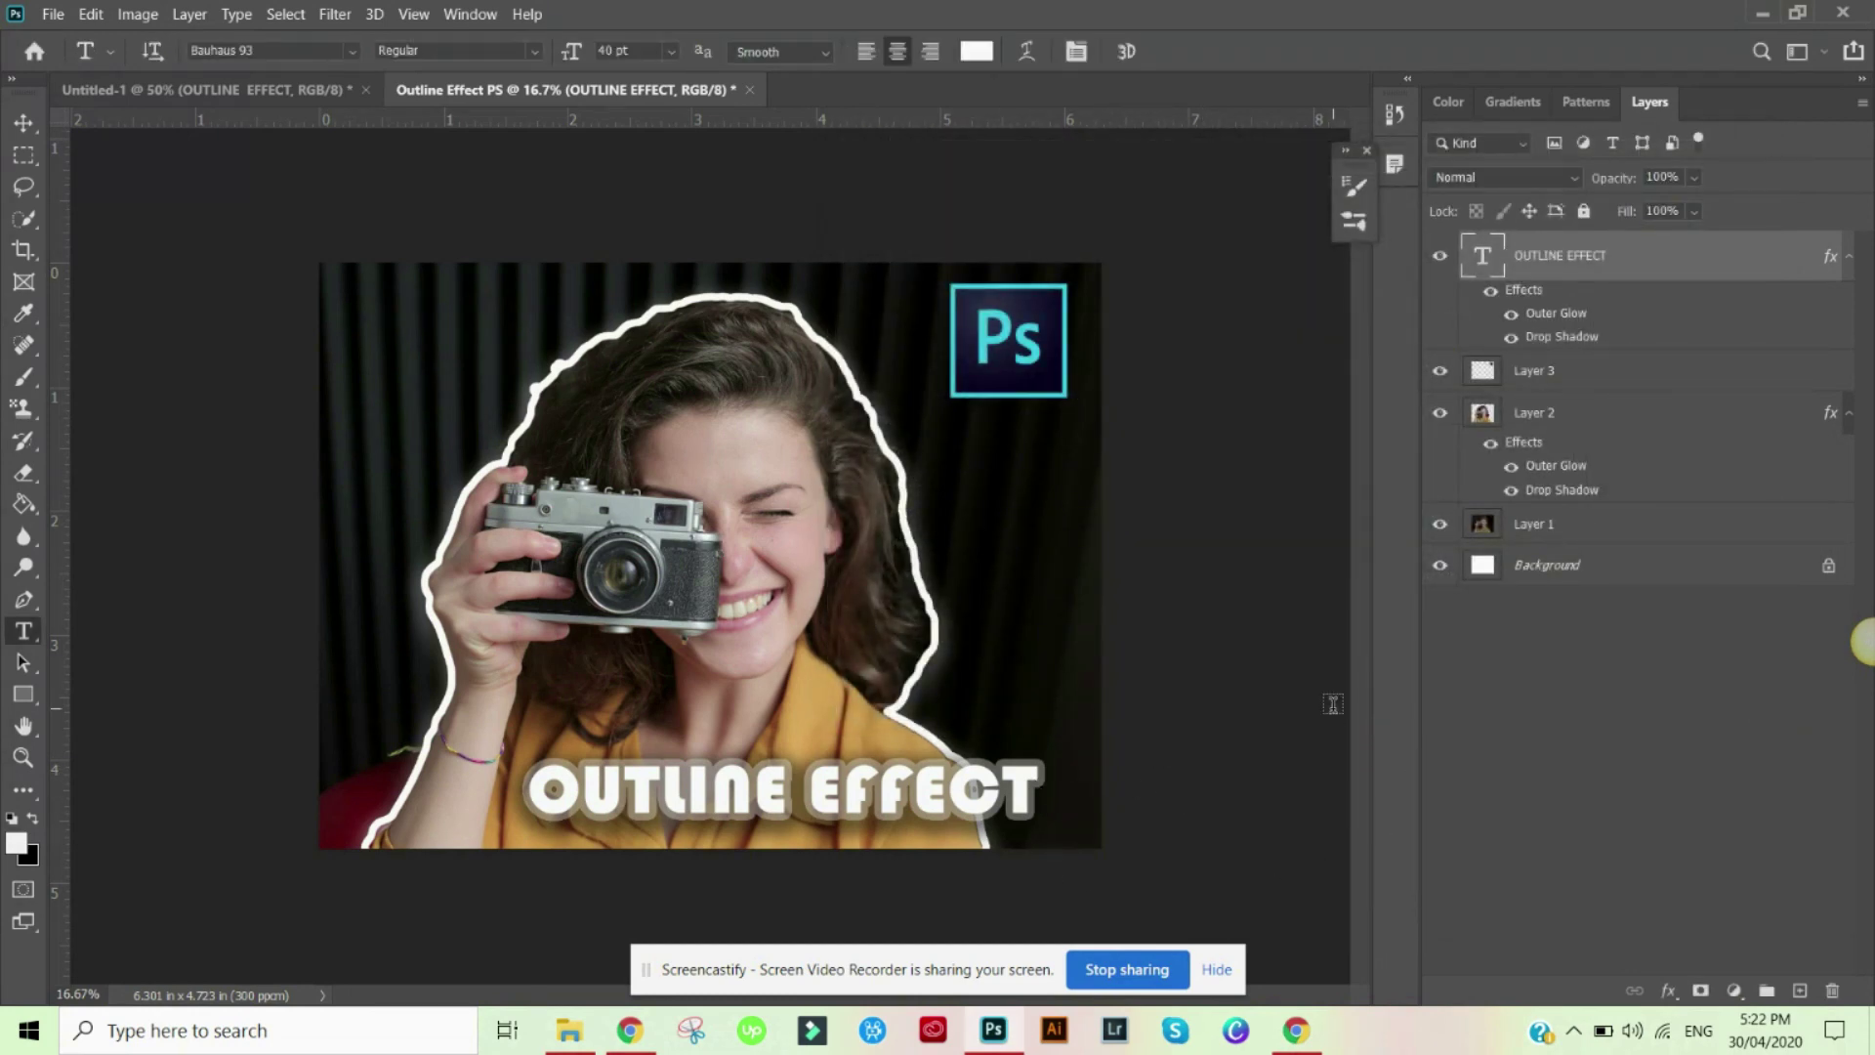
click(1612, 732)
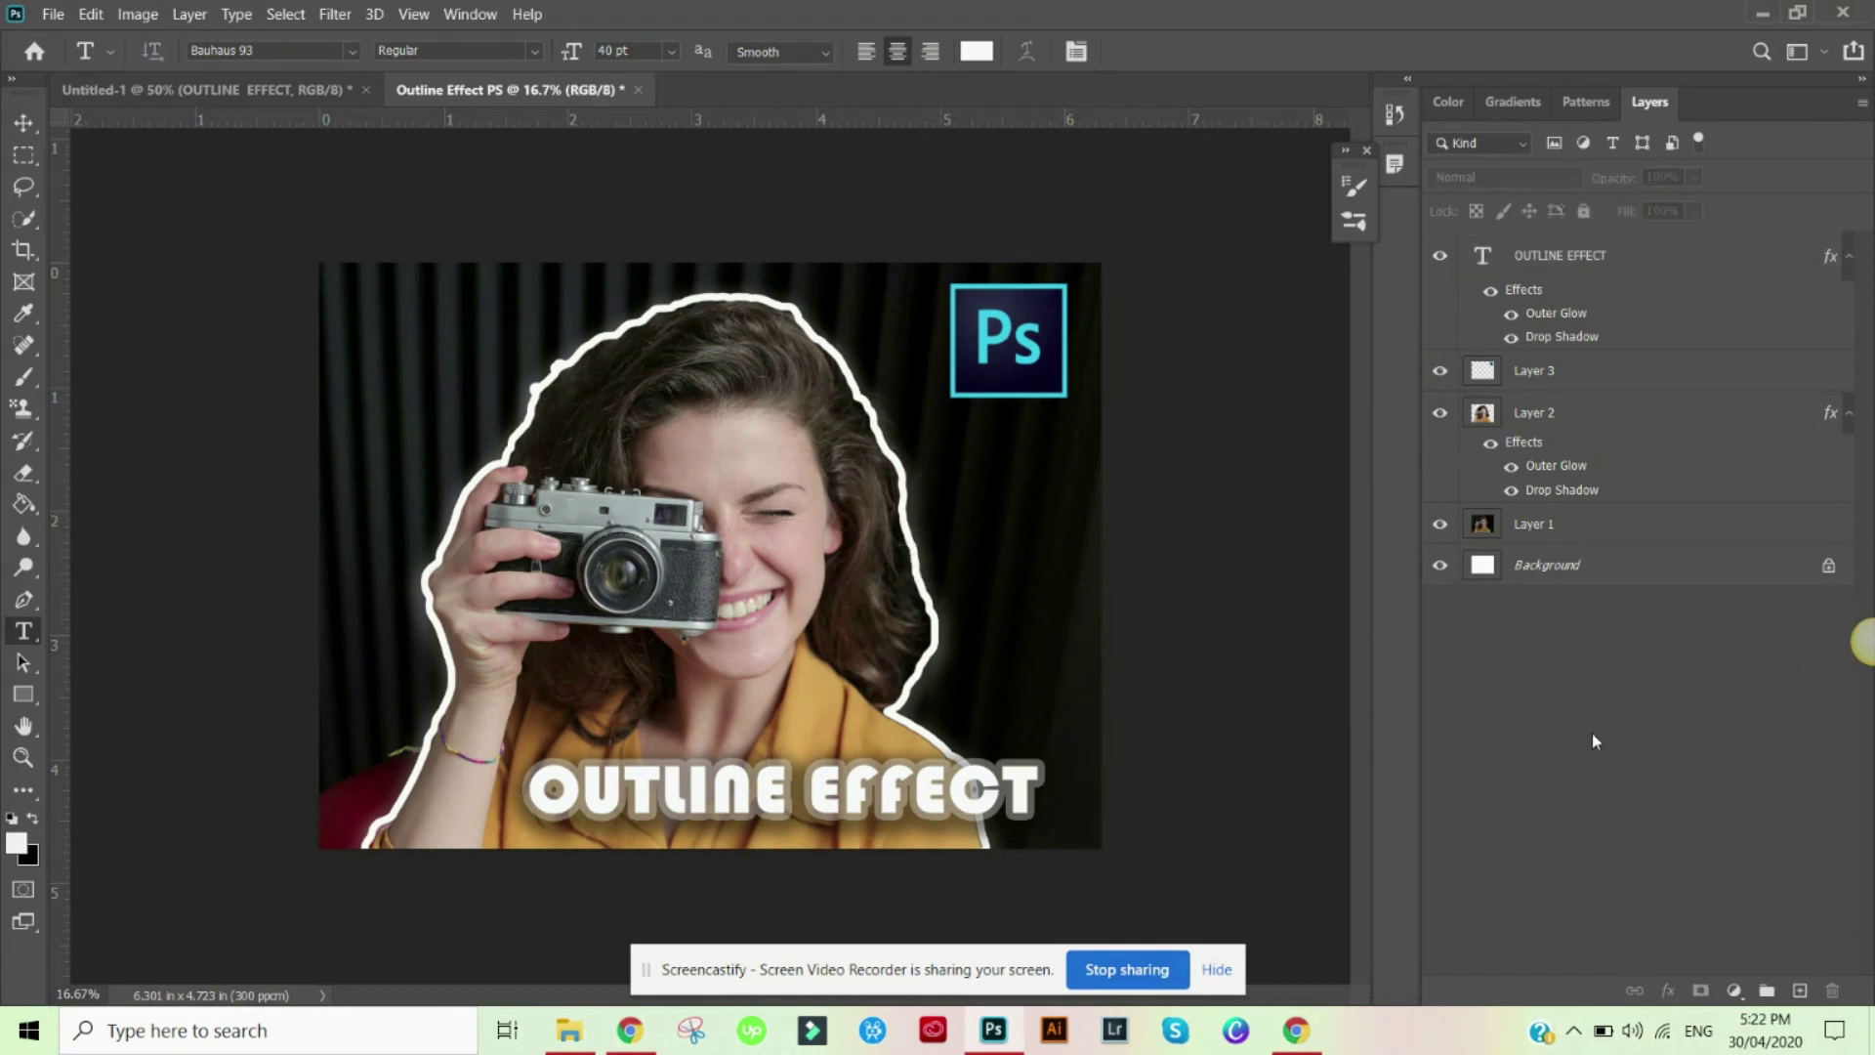